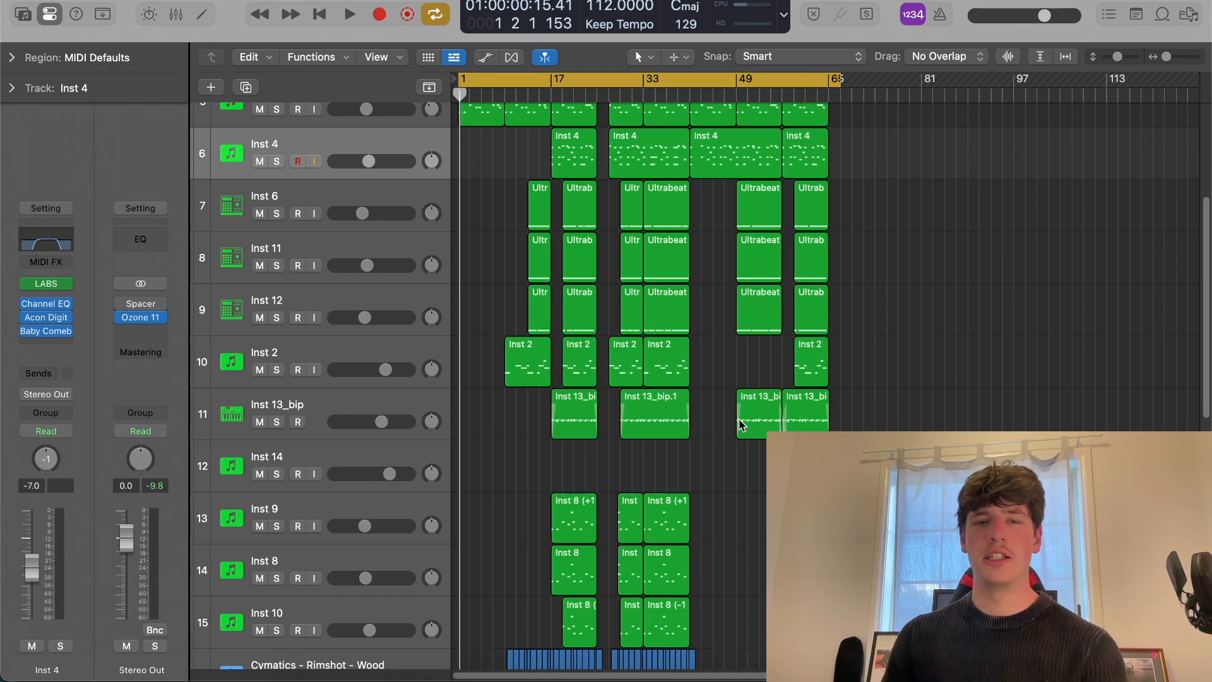
Look through the whole arrangement, from the first track down to the lower tracks, to review its regions
scroll(532, 467, up, 5)
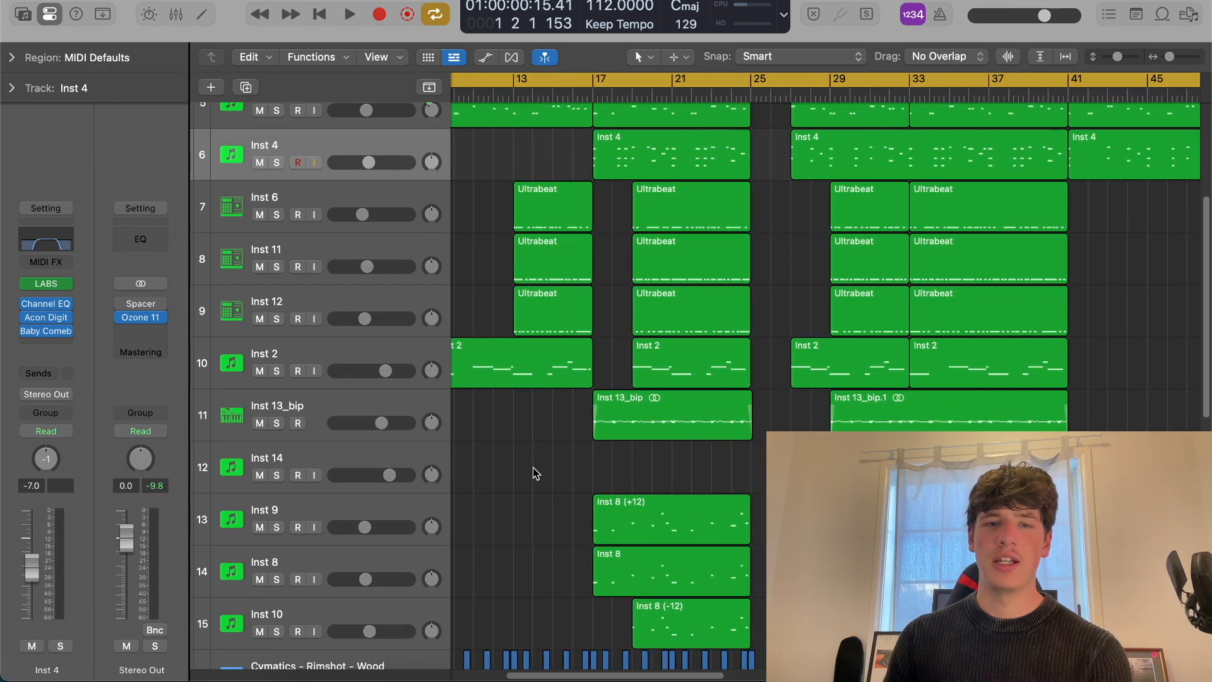
scroll(533, 473, left, 10)
scroll(533, 473, up, 5)
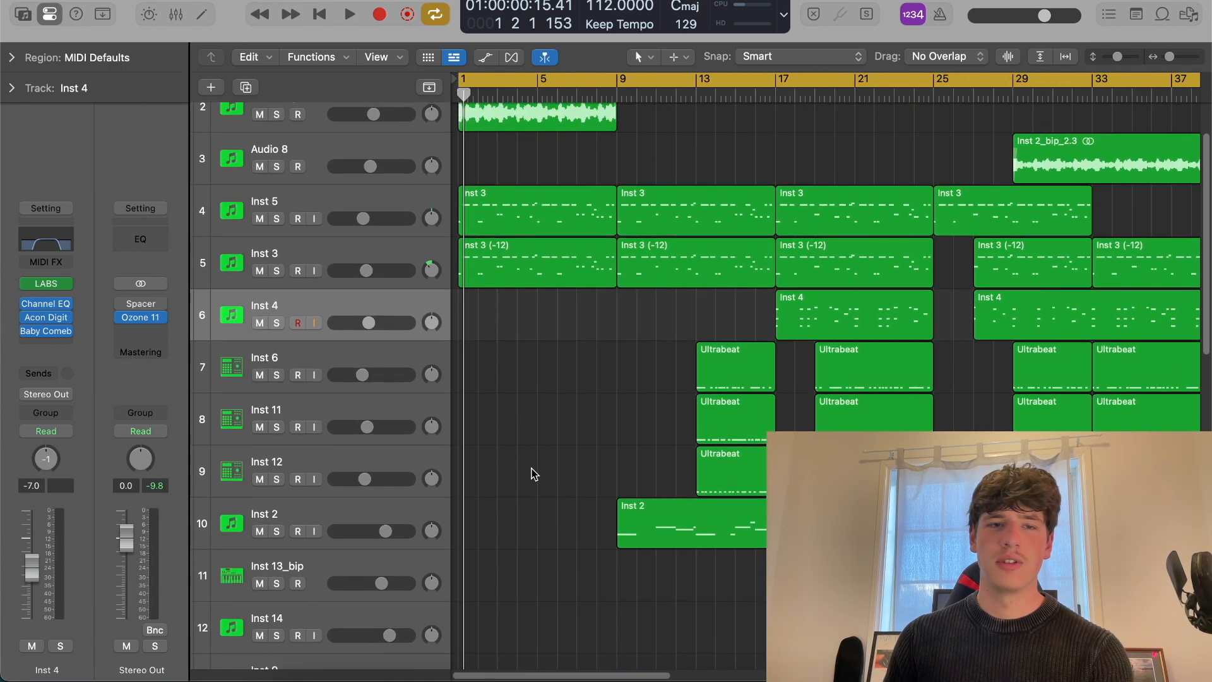
scroll(533, 475, up, 2)
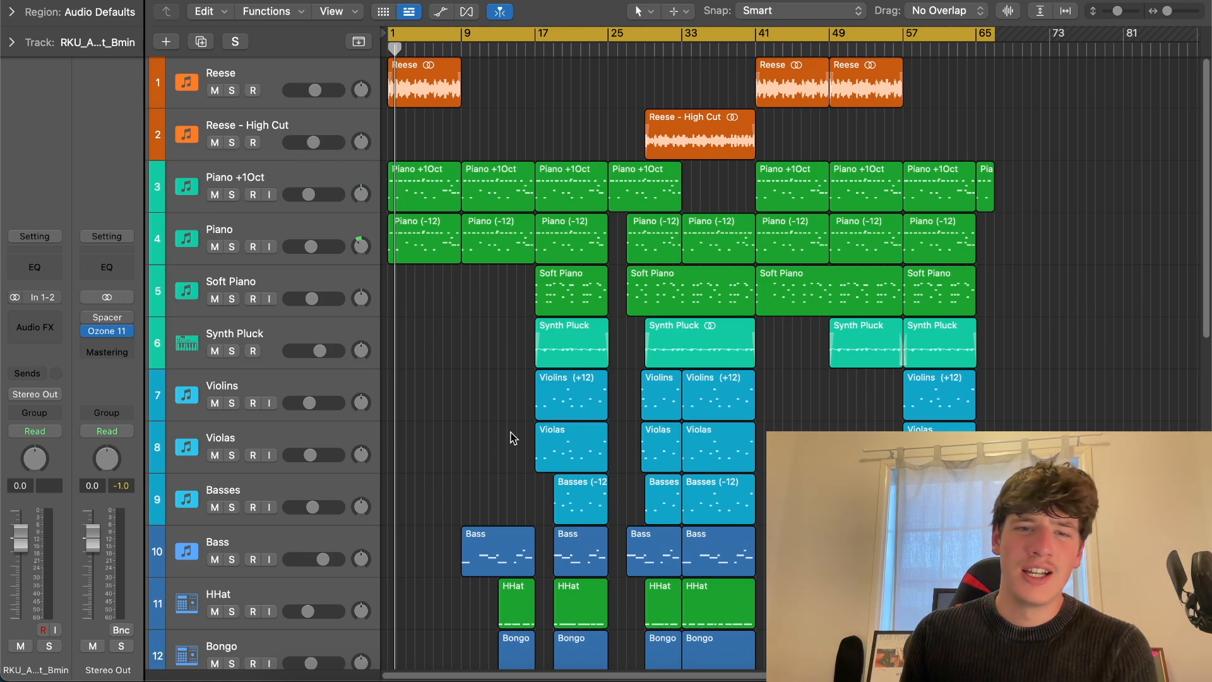
scroll(515, 432, down, 10)
scroll(479, 425, down, 2)
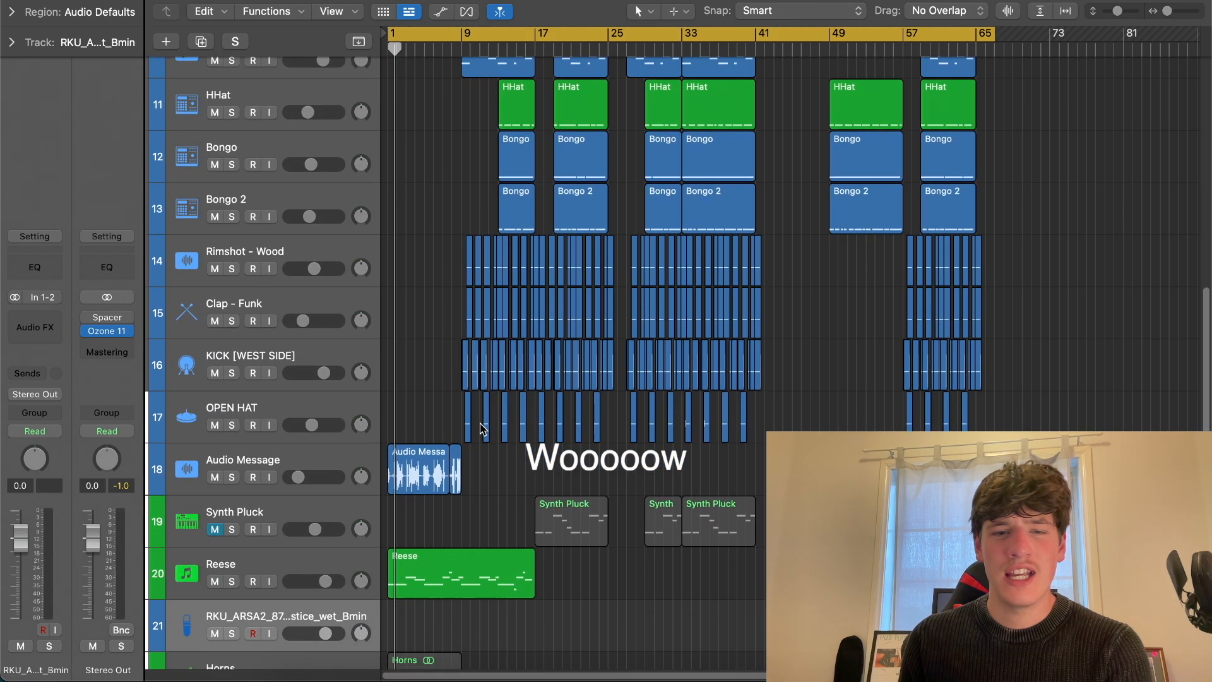
scroll(480, 424, up, 12)
scroll(474, 421, up, 1)
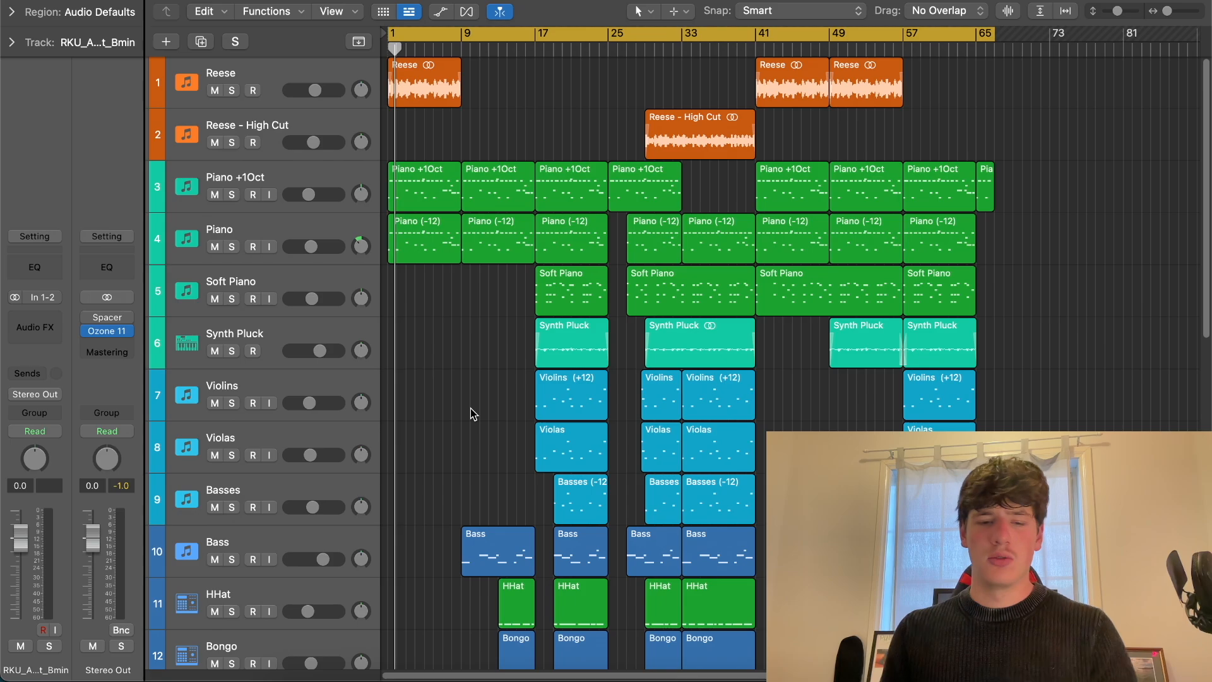
scroll(471, 410, down, 10)
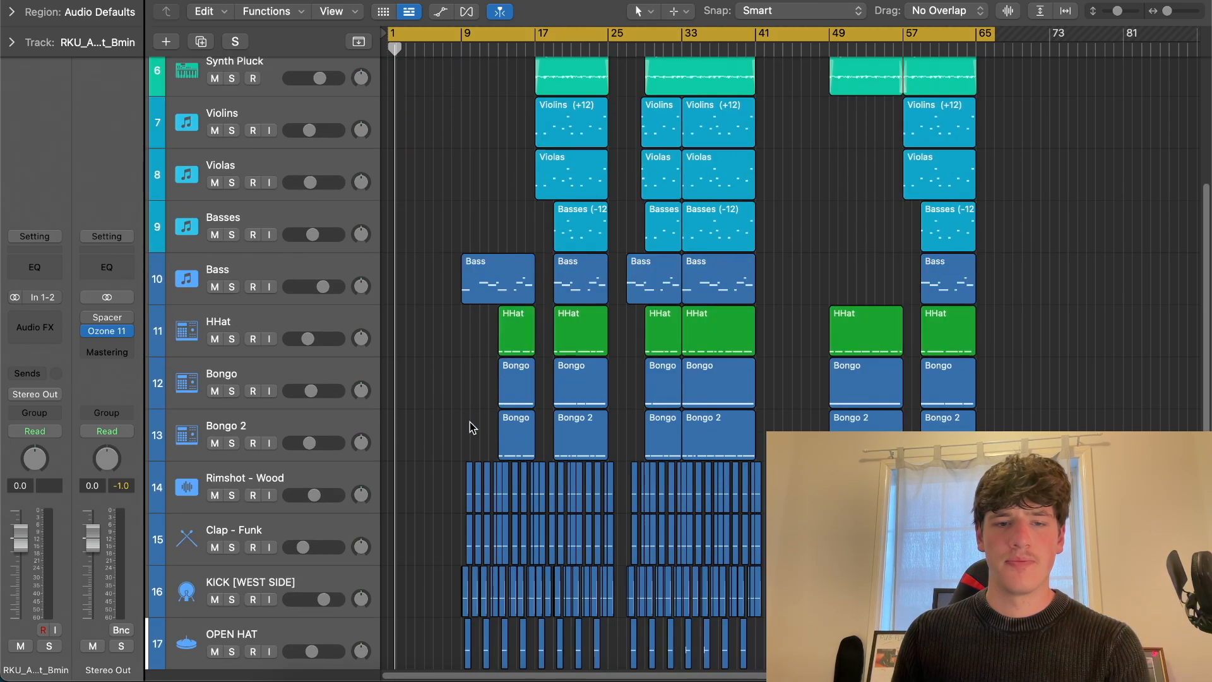
scroll(466, 447, down, 5)
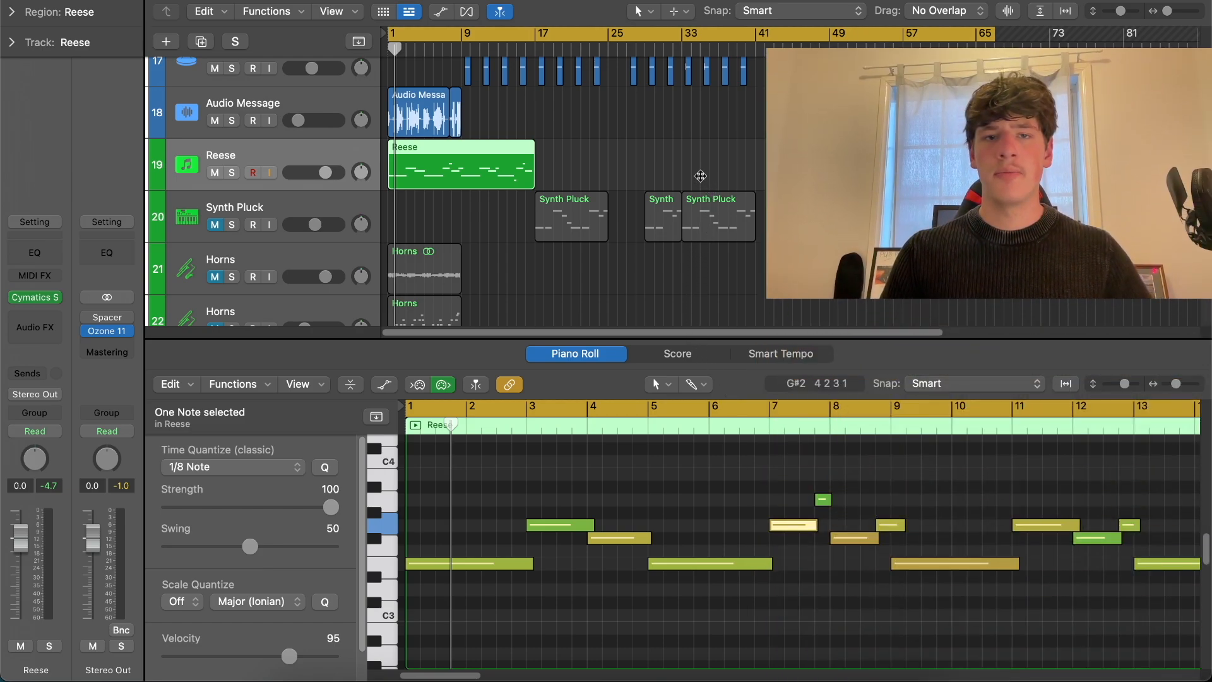
Open the Cymatics Shockwave instrument on the Reese track and move its window up to expose the lower controls
click(979, 487)
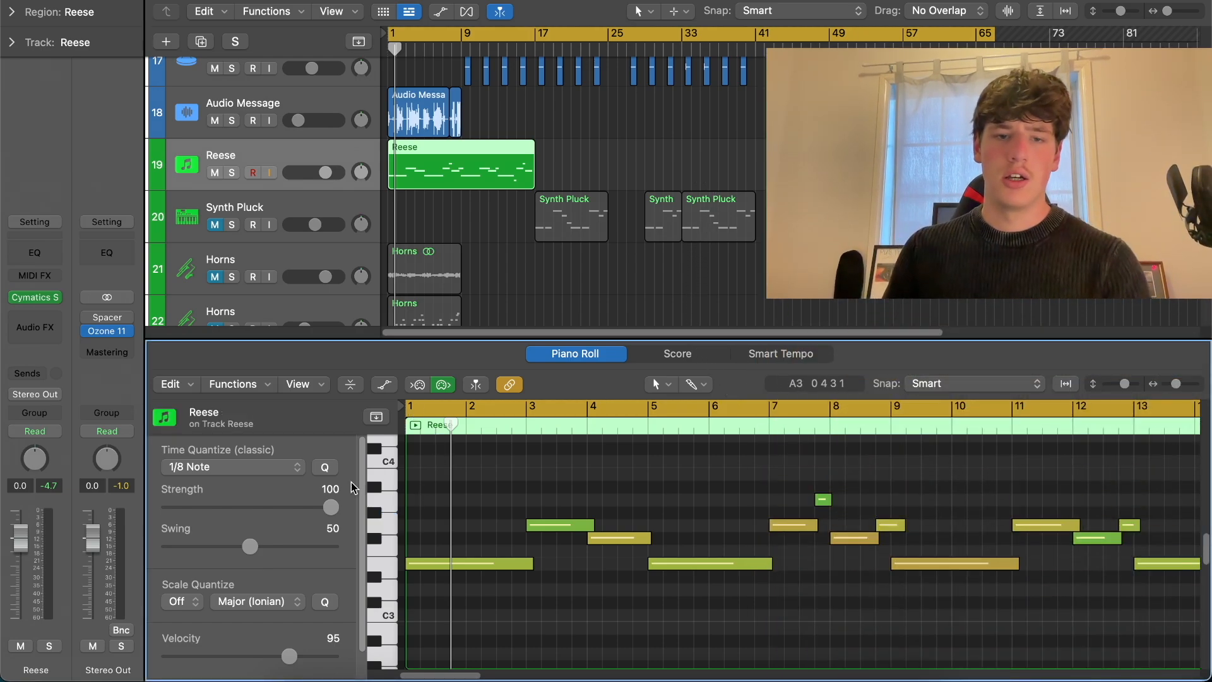
click(25, 297)
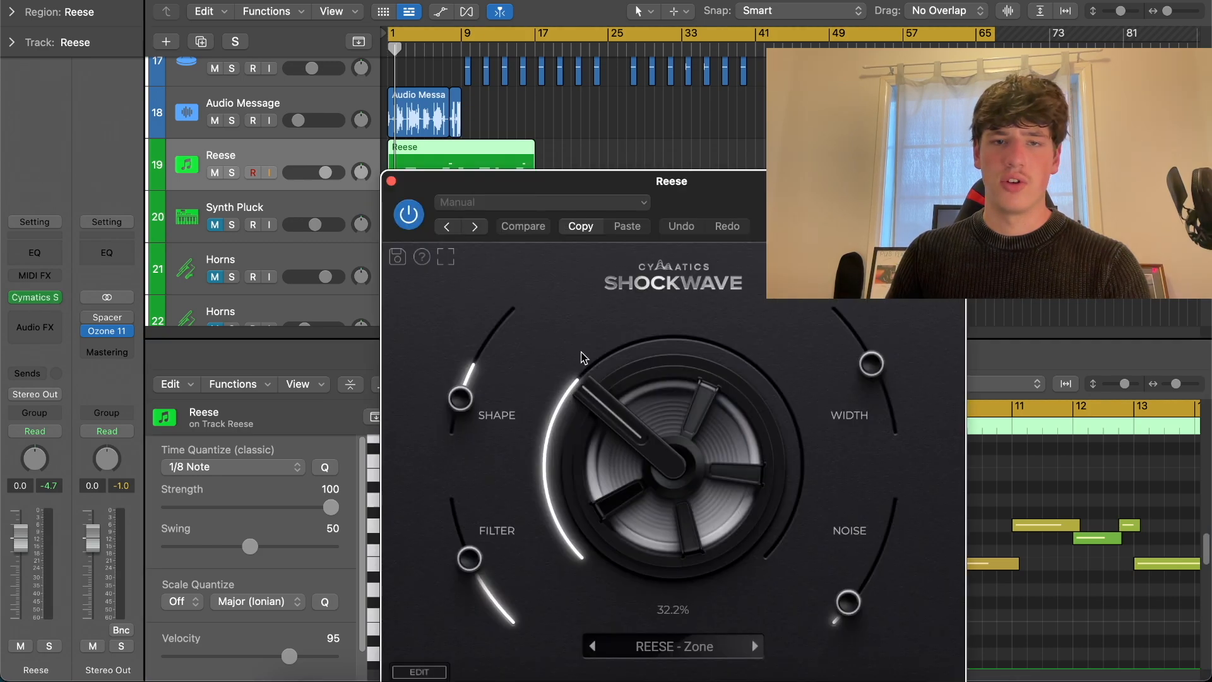
drag(759, 213, 680, 52)
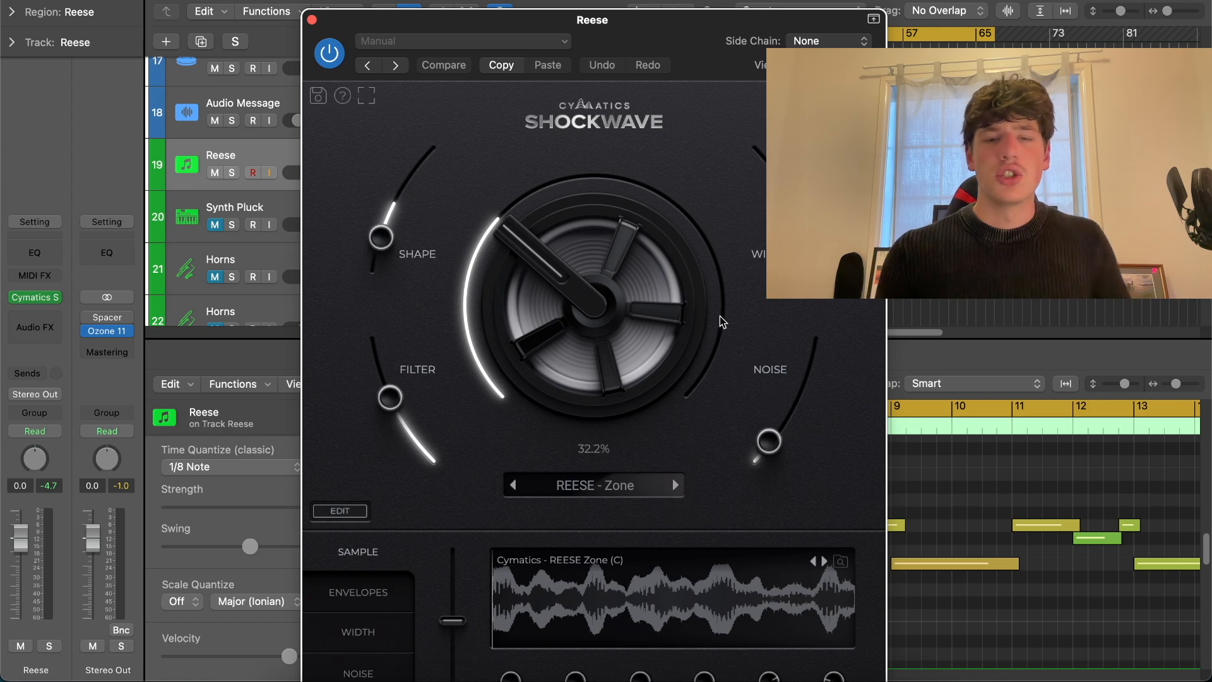
drag(705, 63, 671, 28)
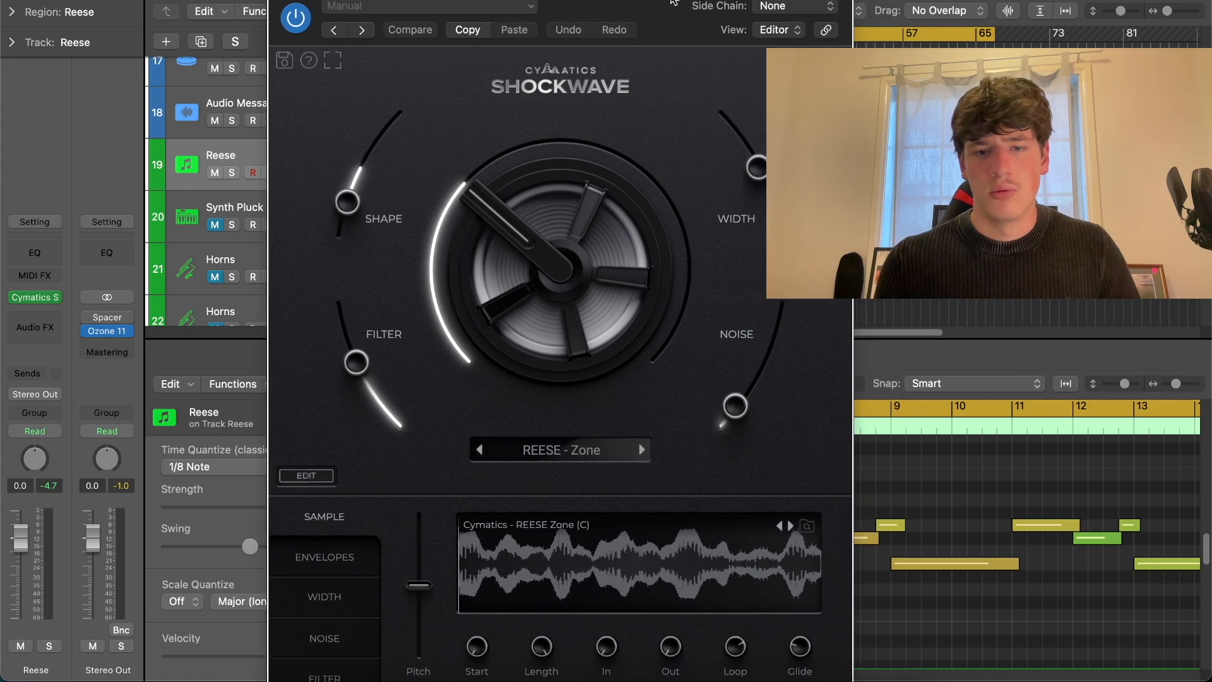
Review Shockwave's width, envelopes, filter and noise settings for the Reese sound, and close the instrument window
click(349, 597)
click(341, 565)
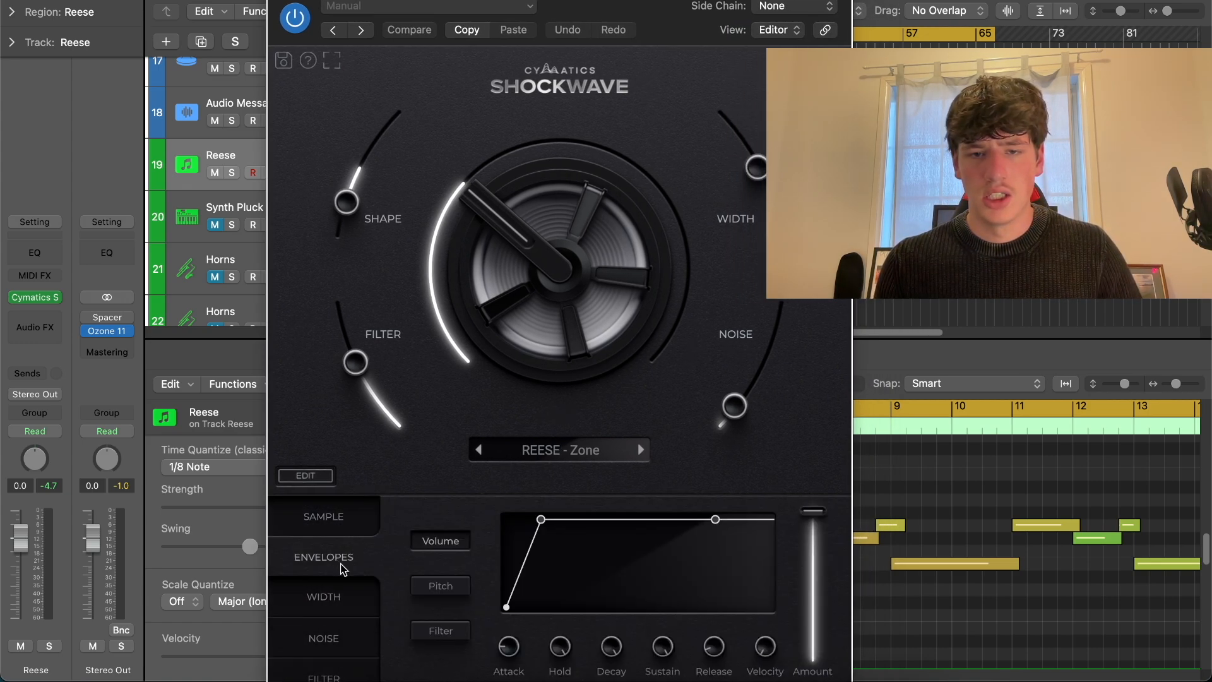
click(348, 610)
click(347, 677)
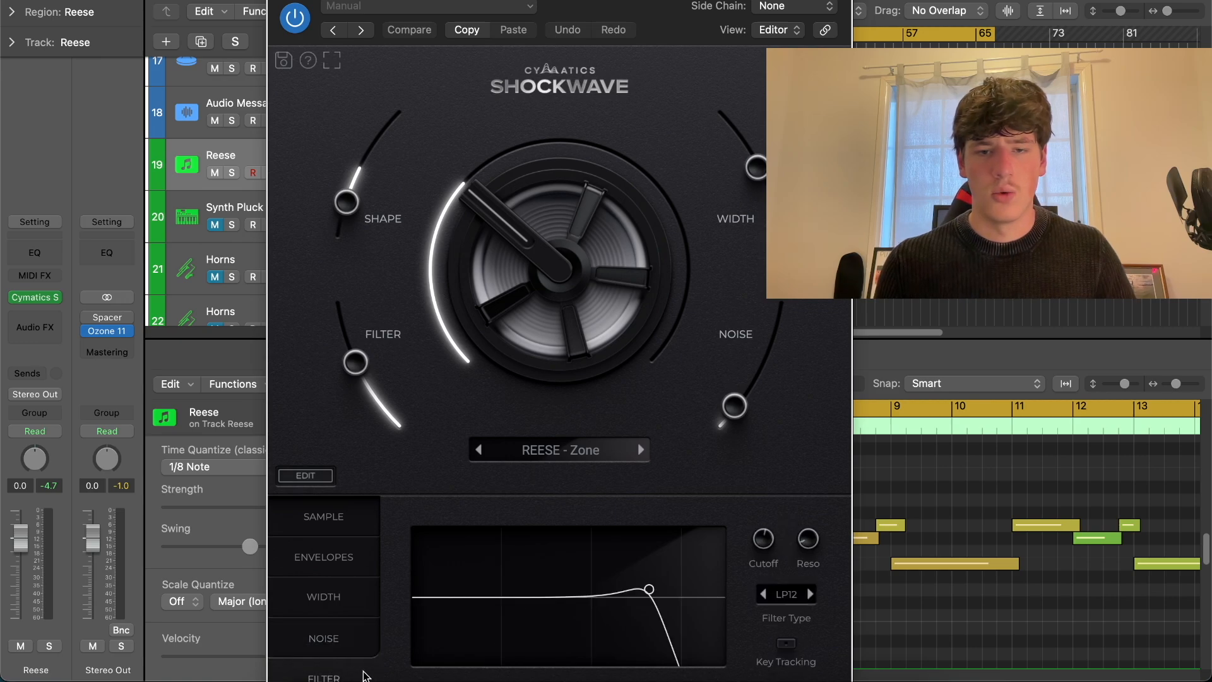
click(342, 647)
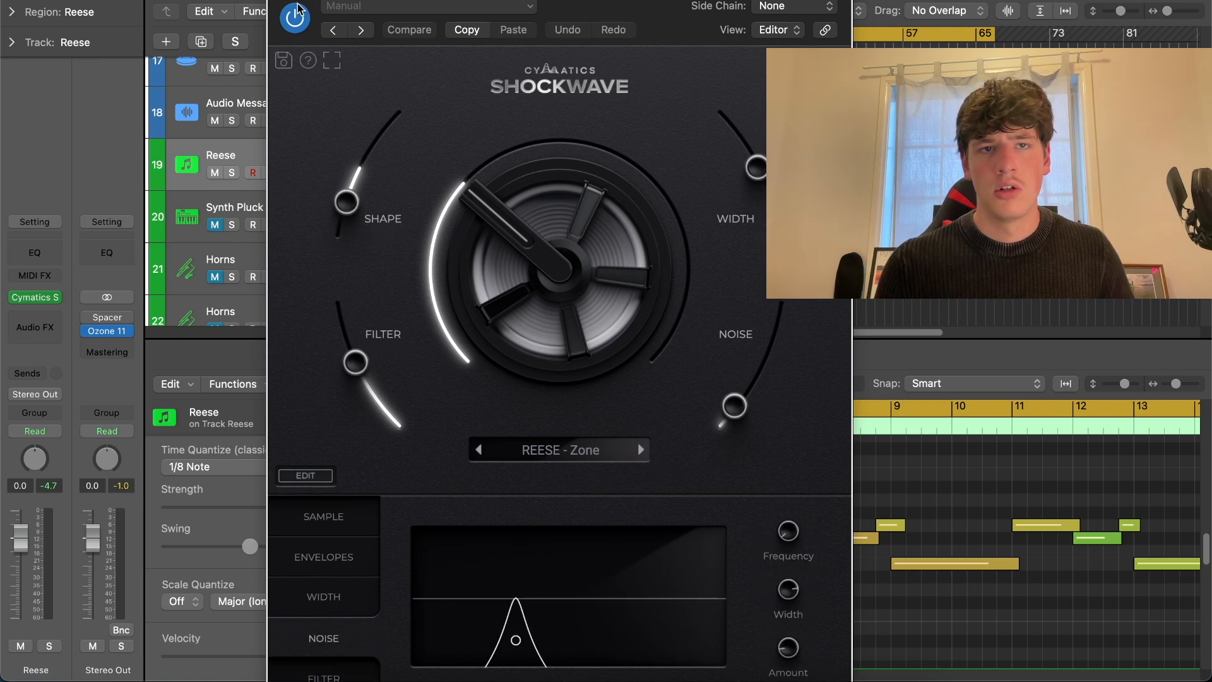
click(277, 1)
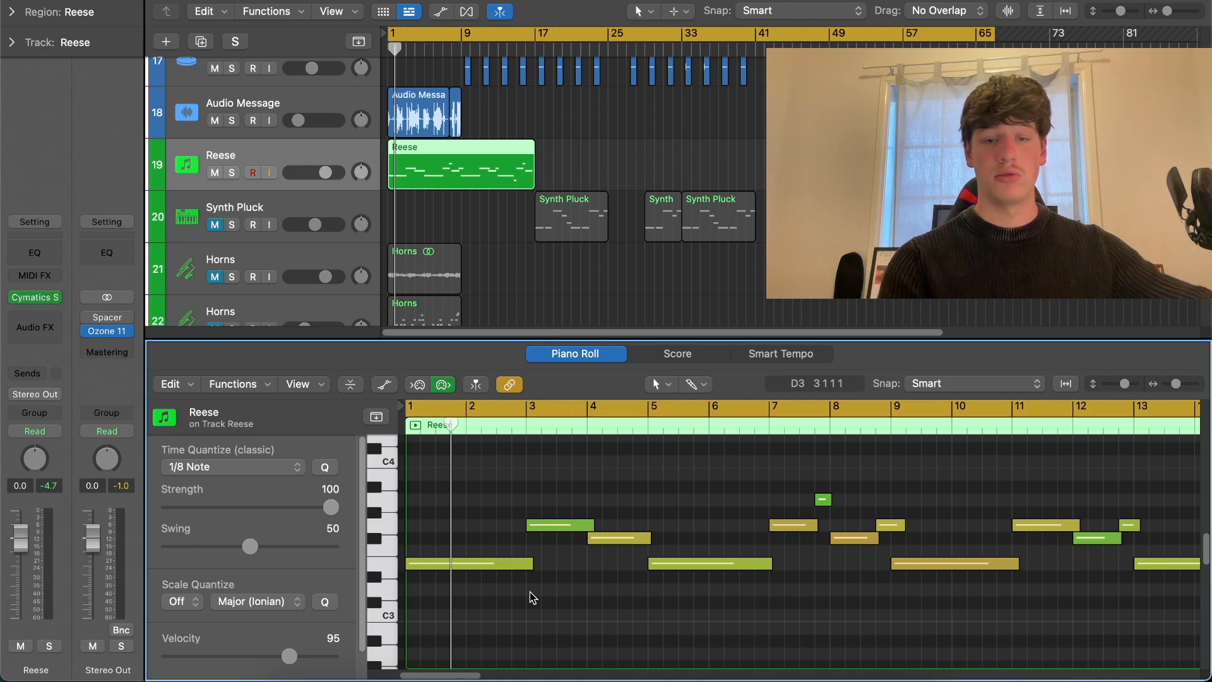
Listen to the Reese track soloed from the start, stop playback and unsolo it
key(space)
key(s)
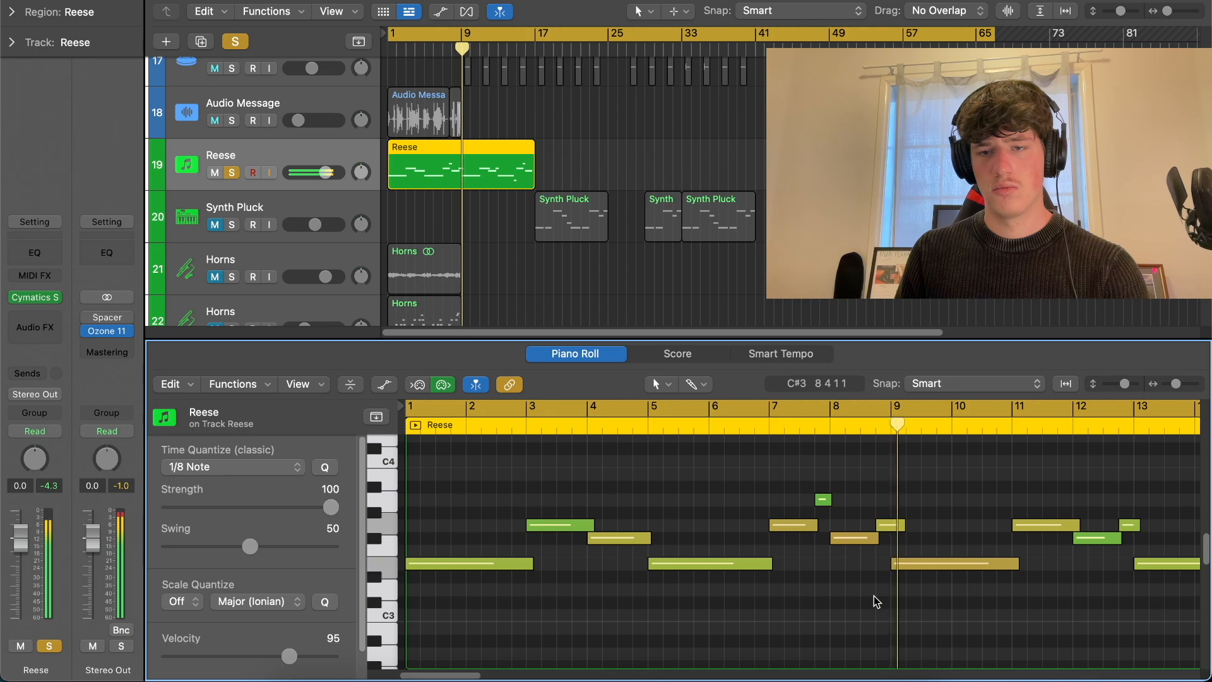
key(space)
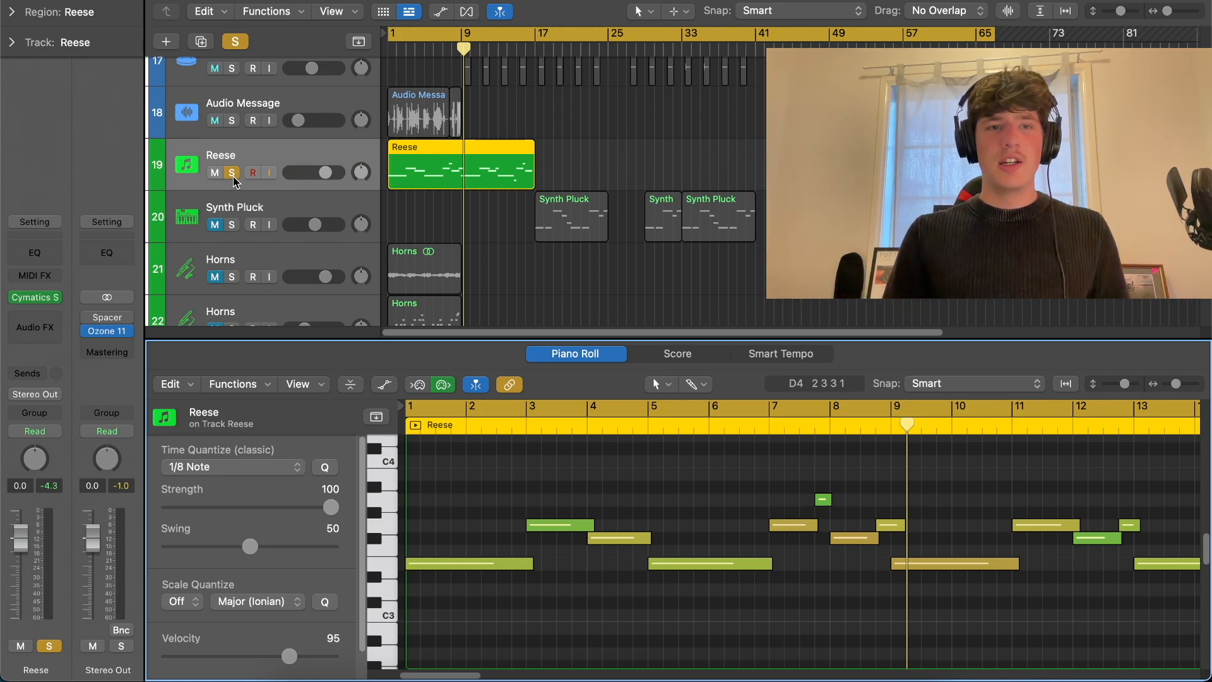
click(233, 174)
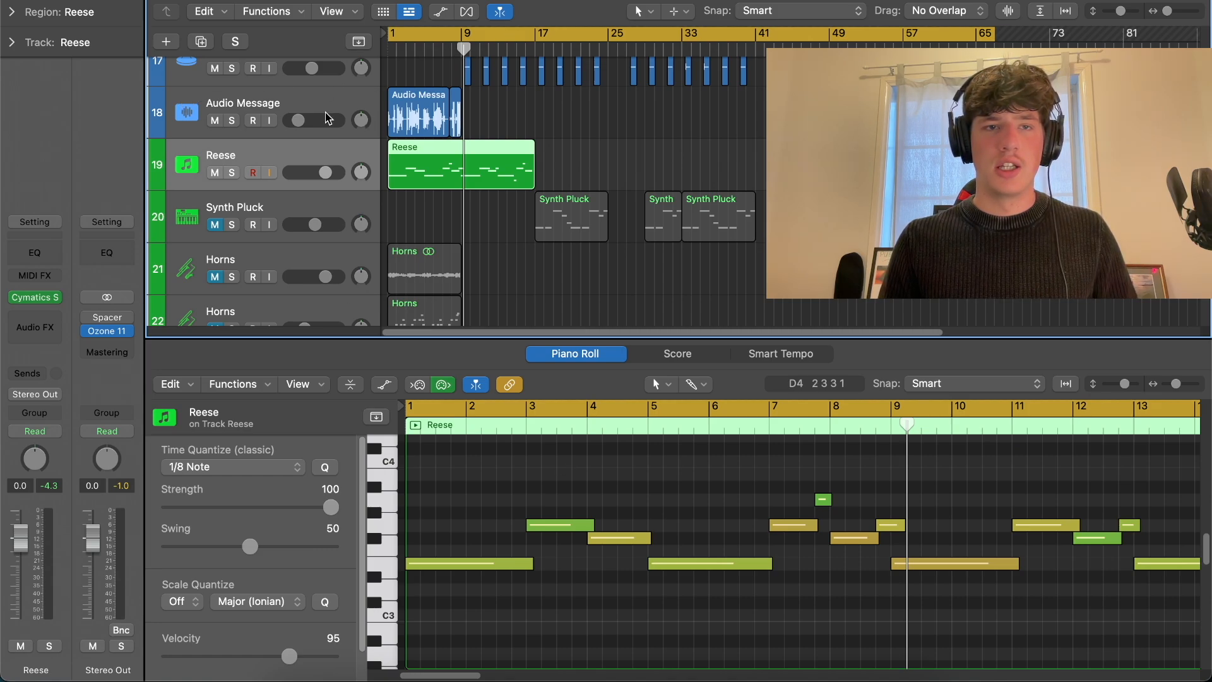
Switch to Spotify to look over Mellina Tey's artist page and popular songs, and return to Logic Pro
click(326, 680)
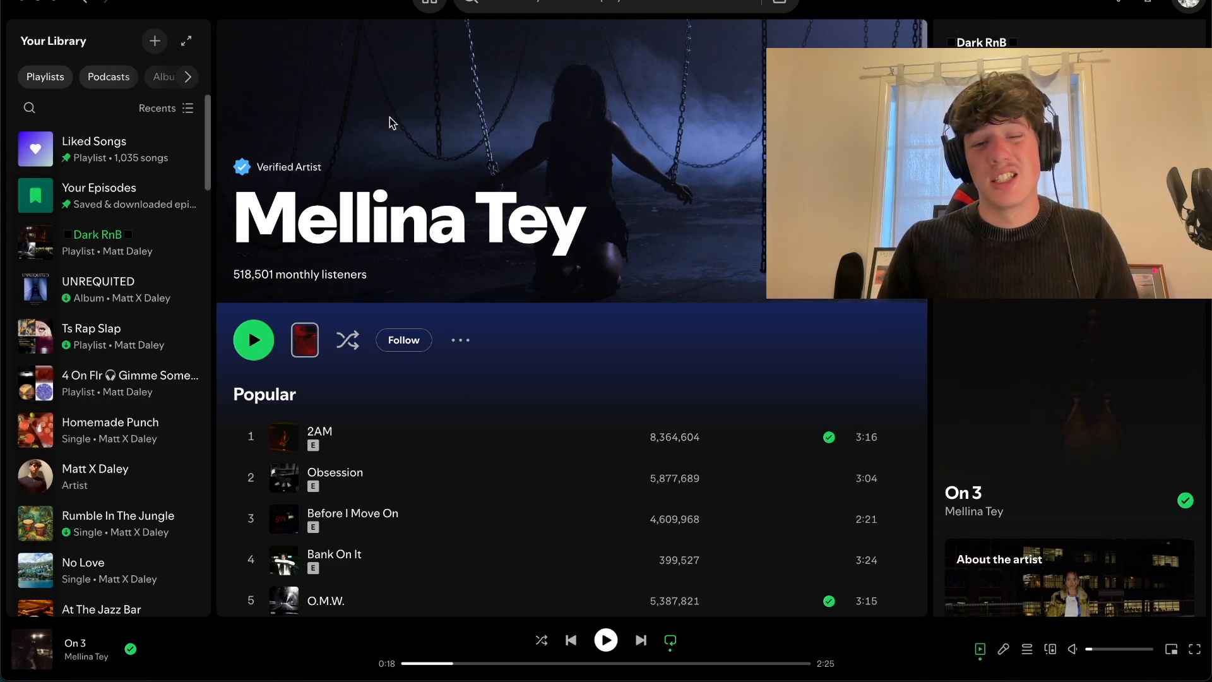
scroll(503, 555, down, 1)
scroll(503, 562, down, 5)
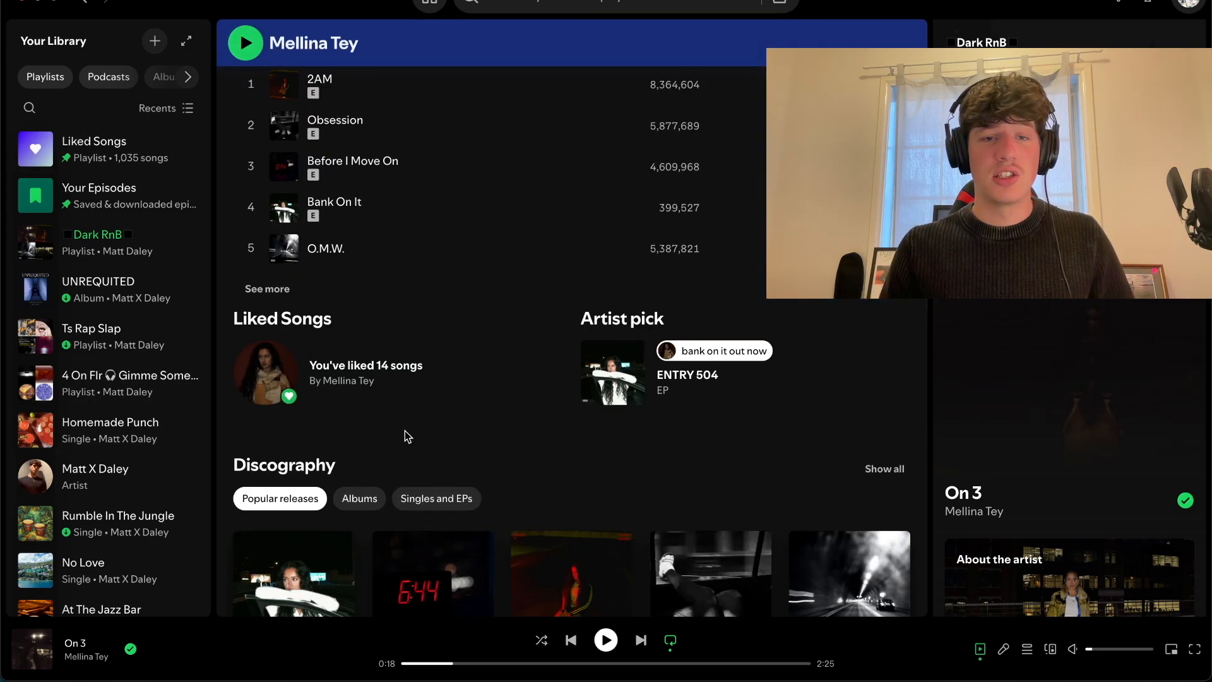
scroll(406, 433, up, 4)
scroll(400, 419, down, 3)
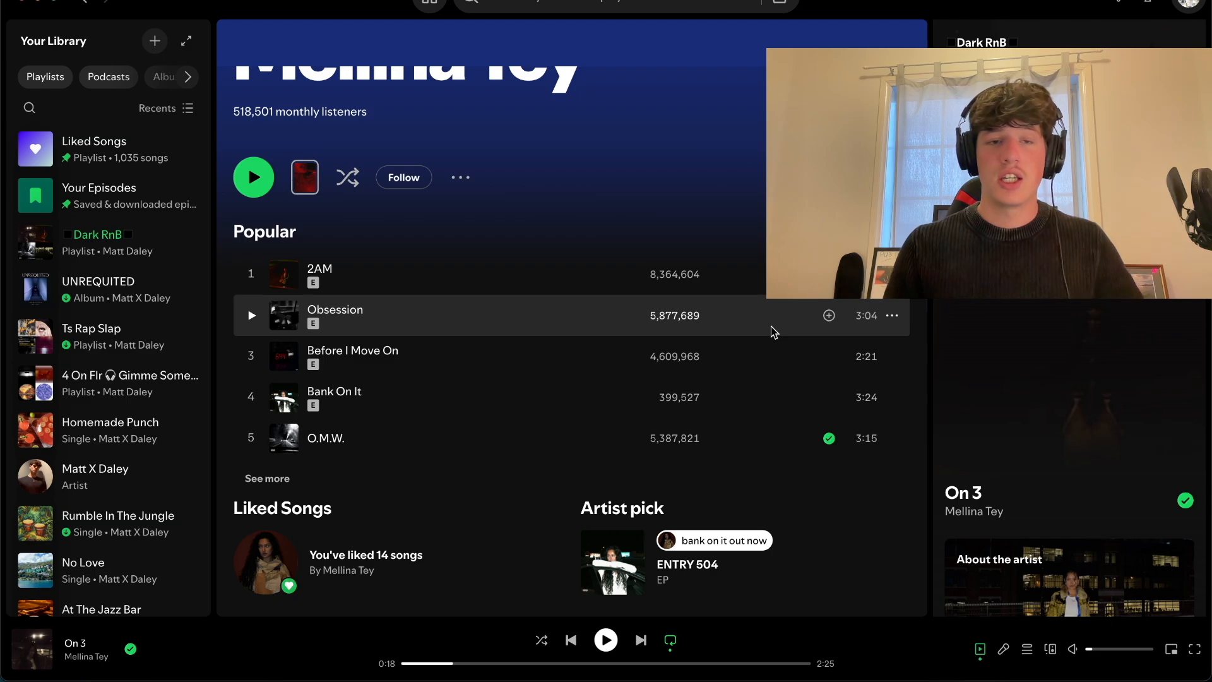
scroll(592, 422, up, 3)
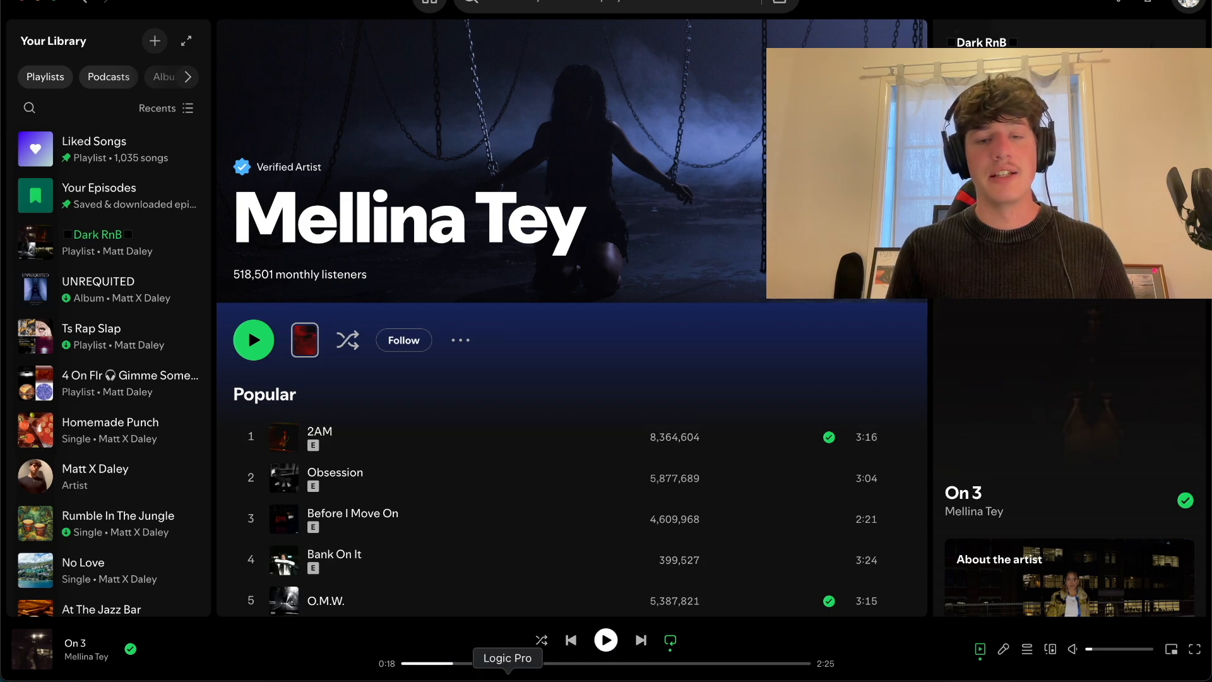
click(508, 676)
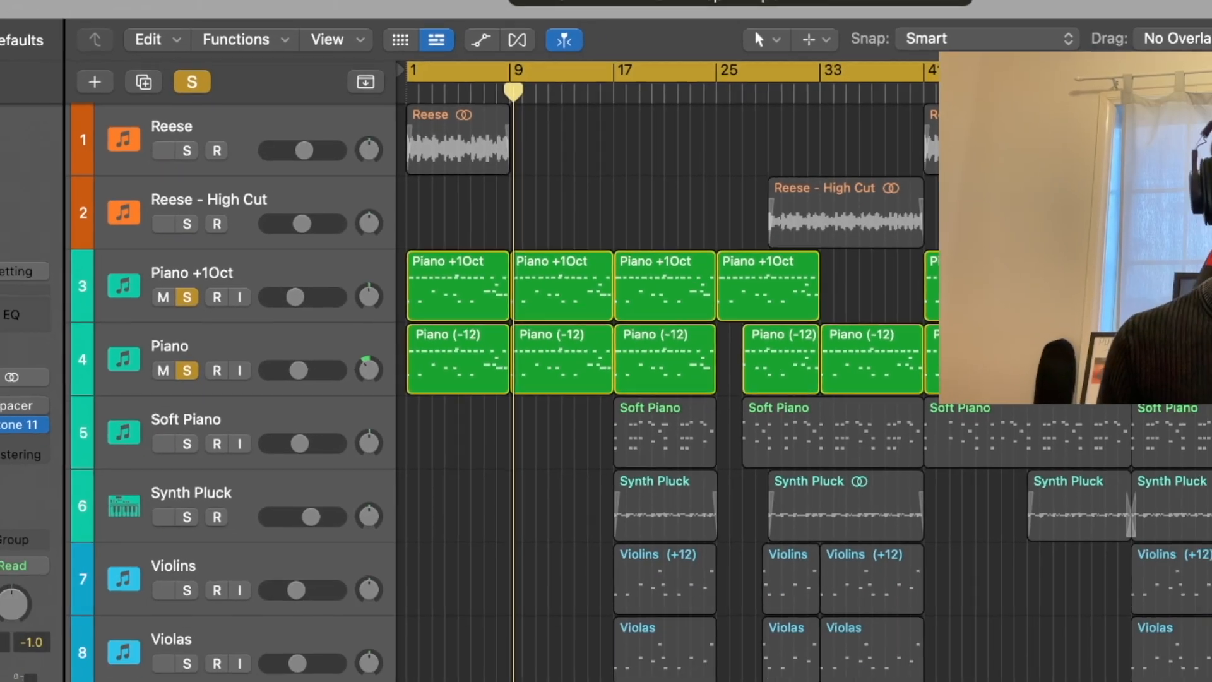
Open the LABS instrument on the Piano track and browse its Glass Piano presets, previewing Floe
click(332, 285)
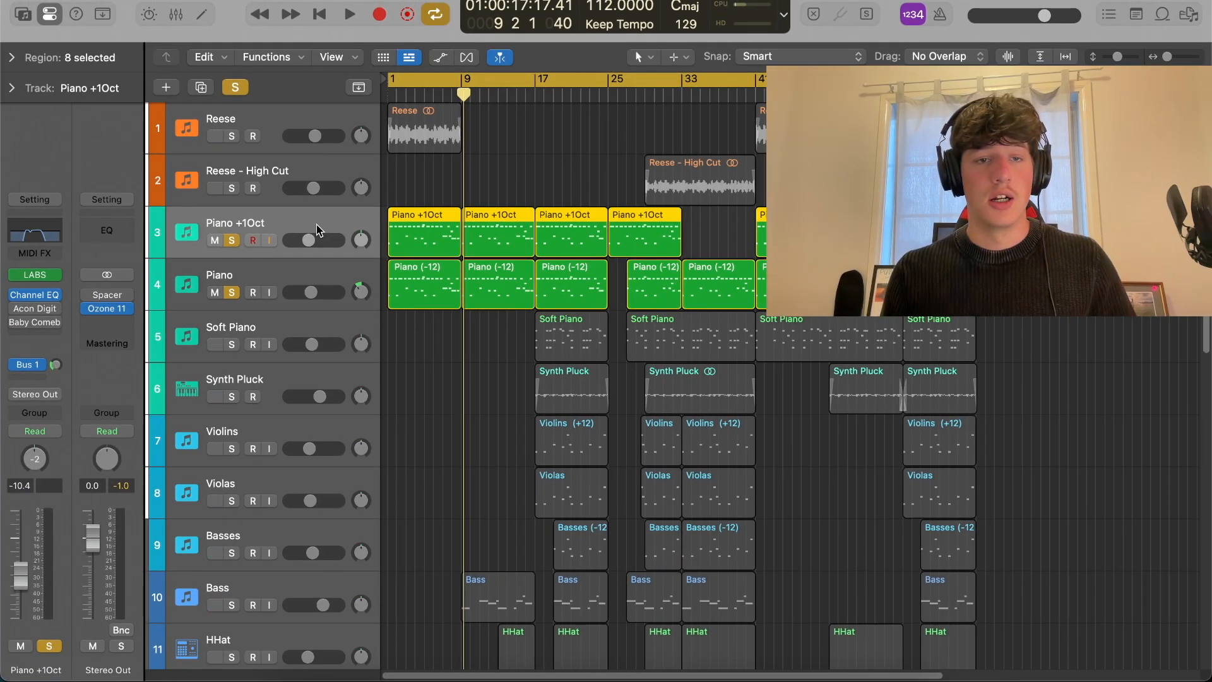
click(284, 265)
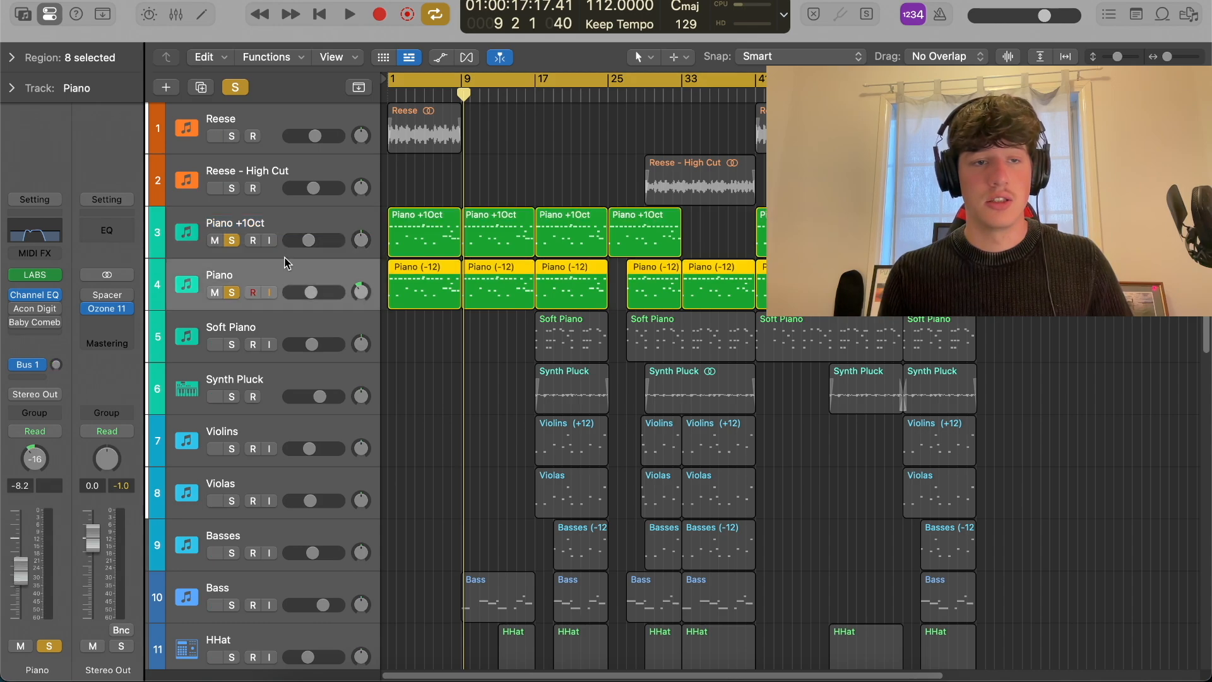
click(36, 276)
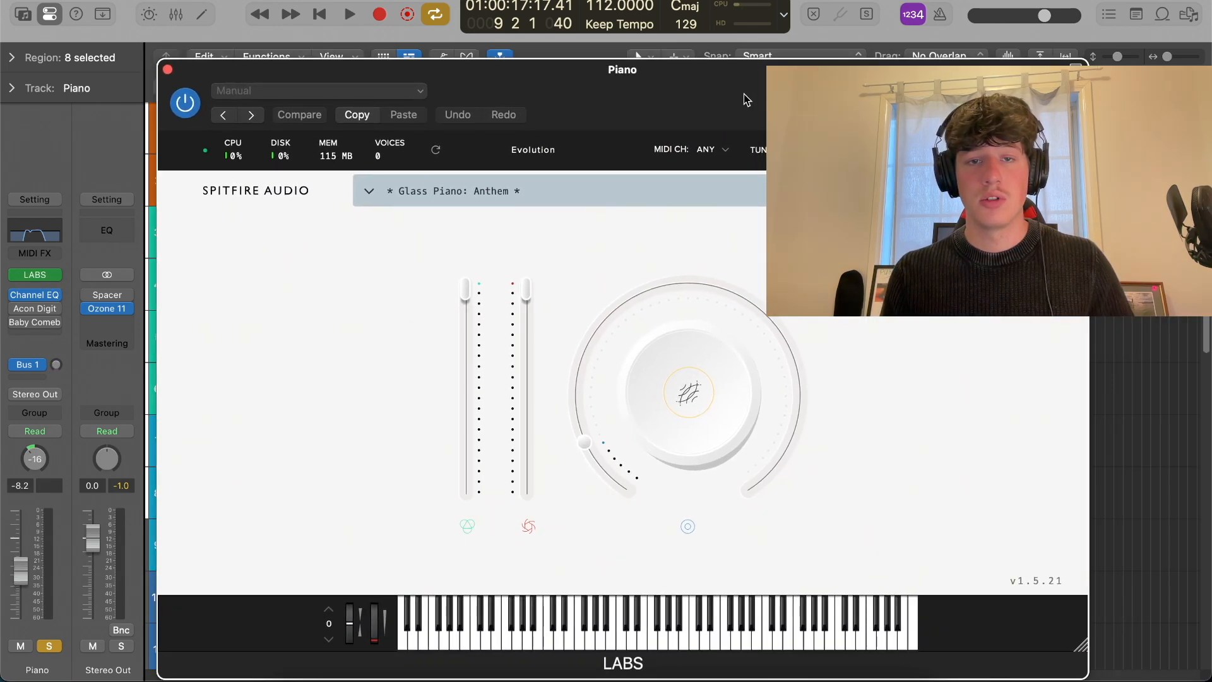
click(370, 191)
scroll(720, 390, up, 1)
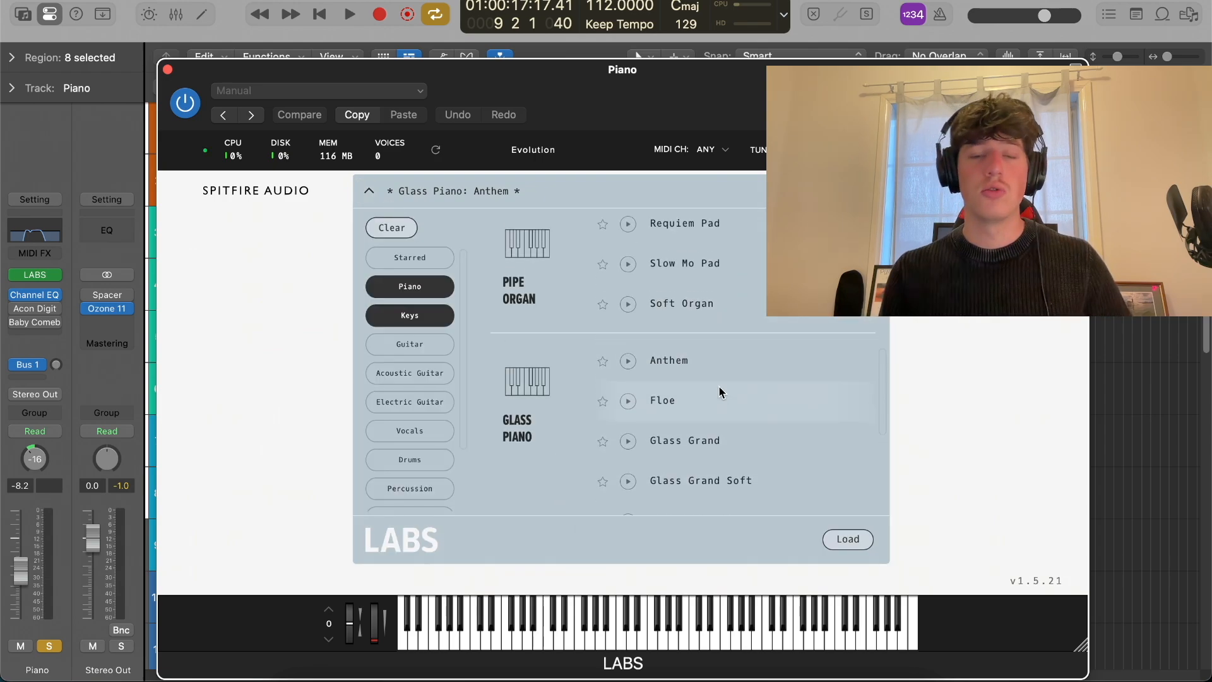
scroll(683, 452, down, 3)
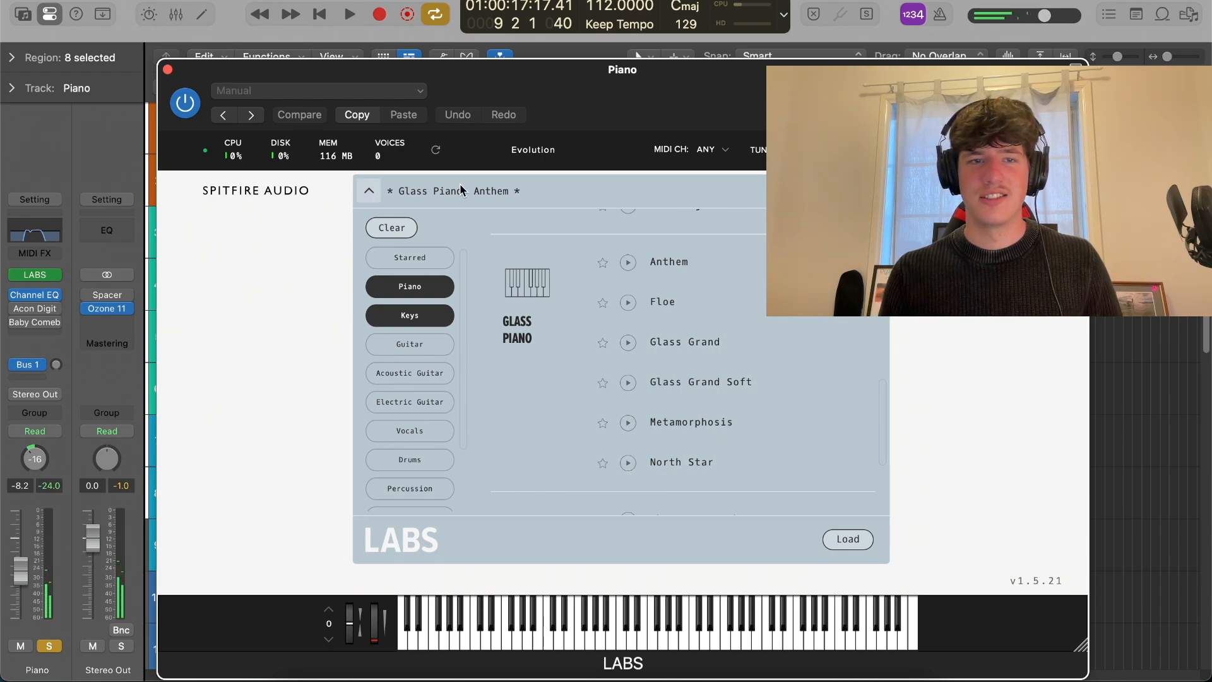
click(628, 303)
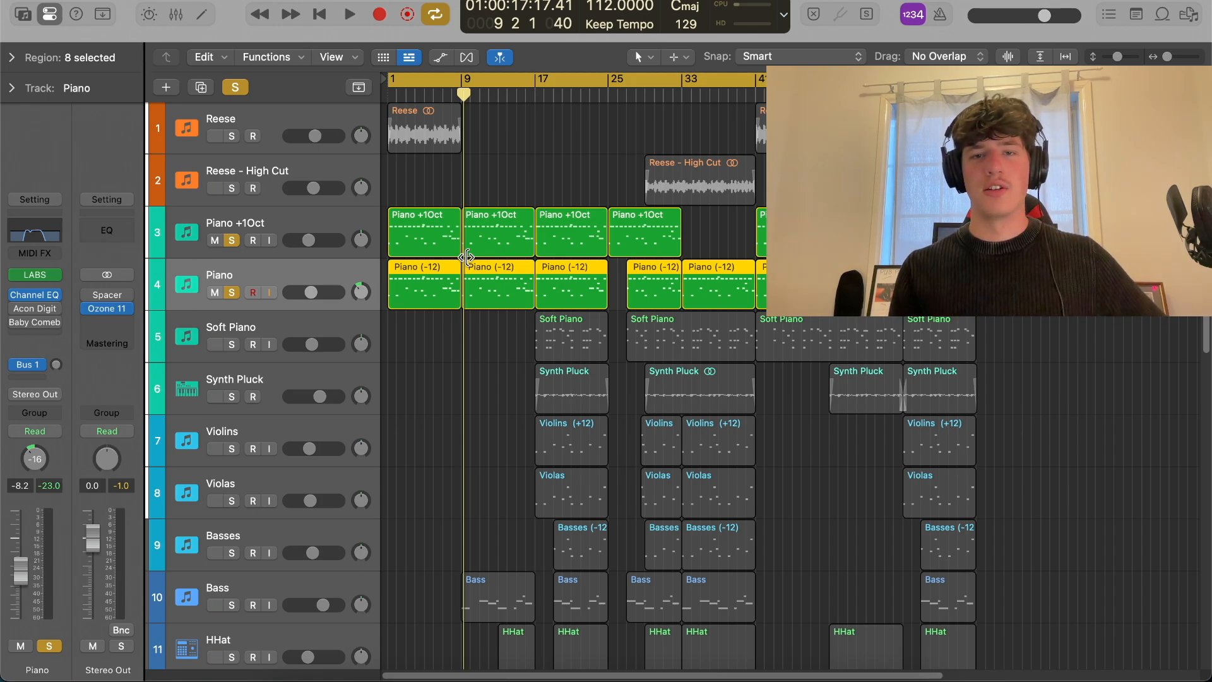
Switch to Spotify, look through the songs in the Dark RnB playlist, and return to Logic Pro
click(326, 679)
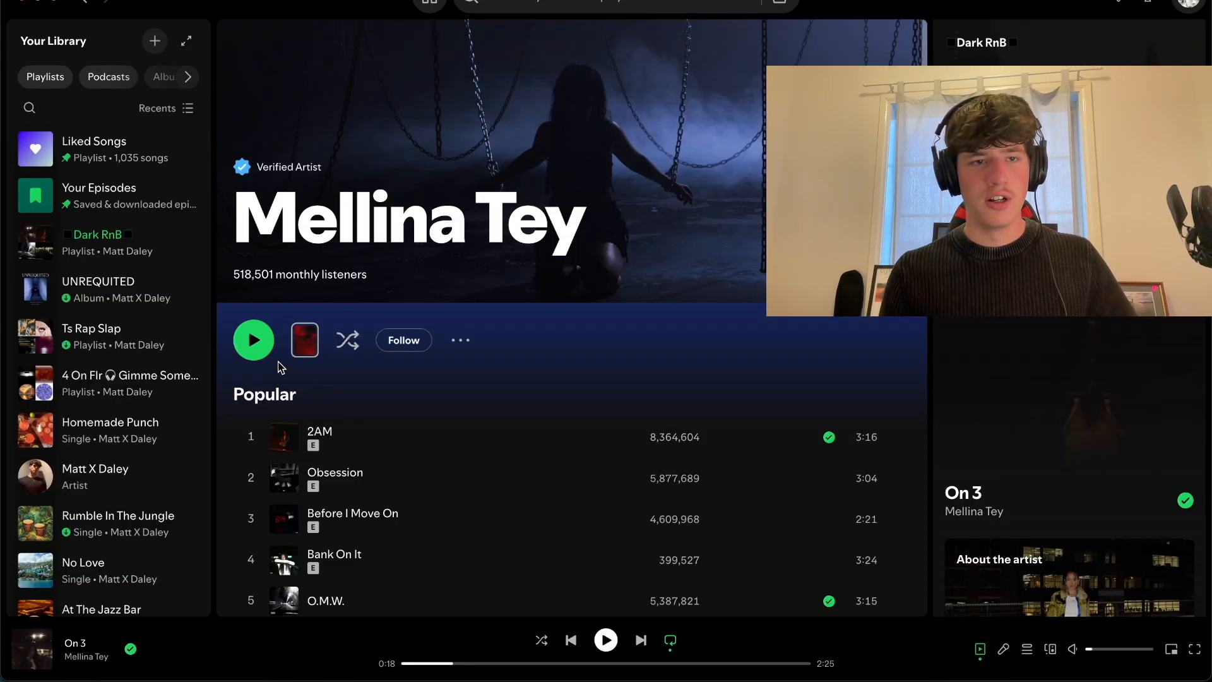
click(88, 242)
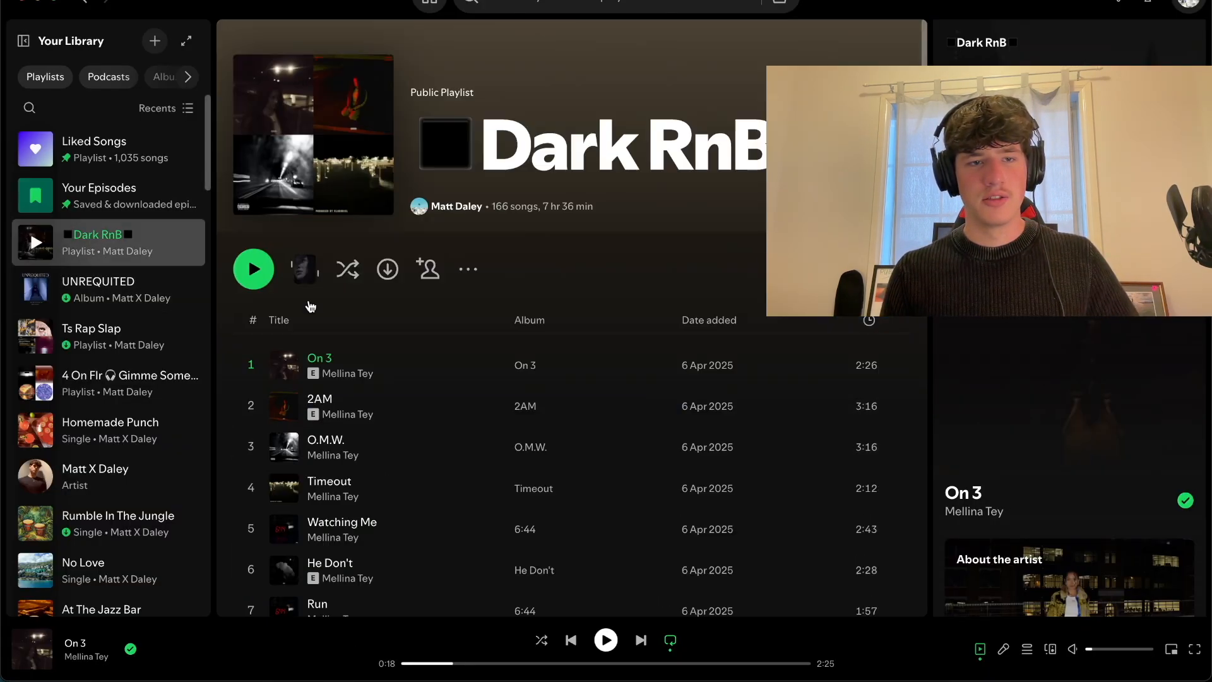
scroll(603, 467, down, 5)
scroll(605, 483, down, 20)
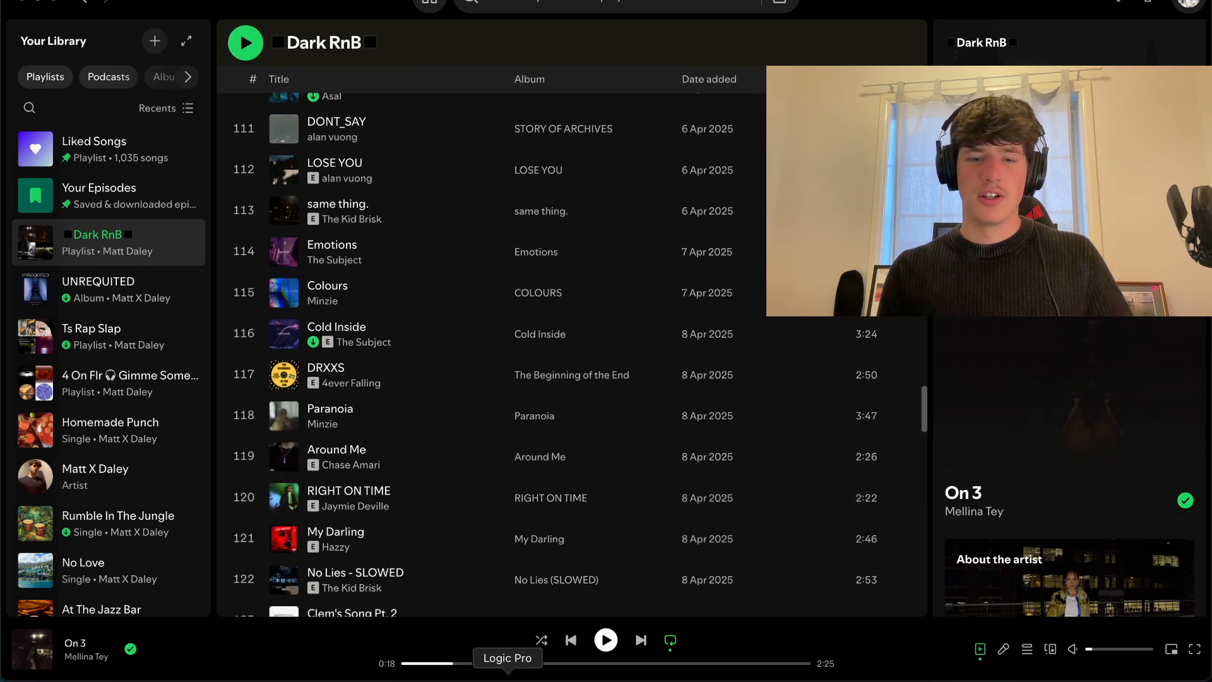
click(507, 674)
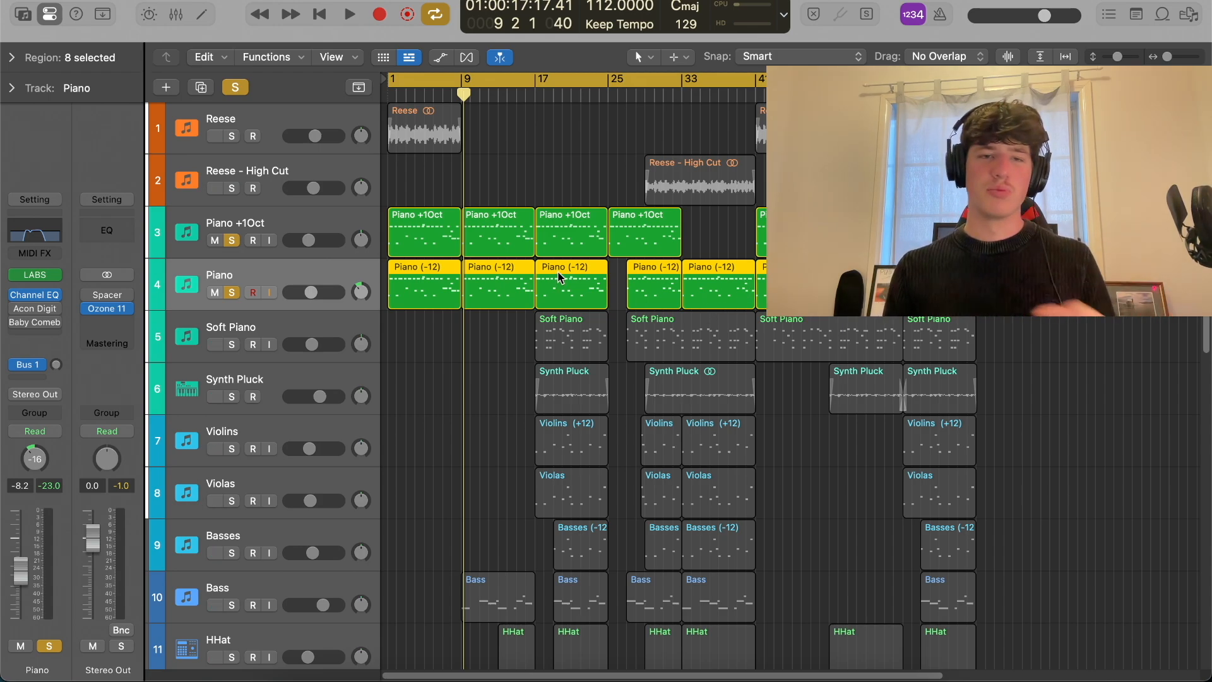
Unsolo the Piano +1Oct track and open the first Piano region in the Piano Roll editor
click(232, 241)
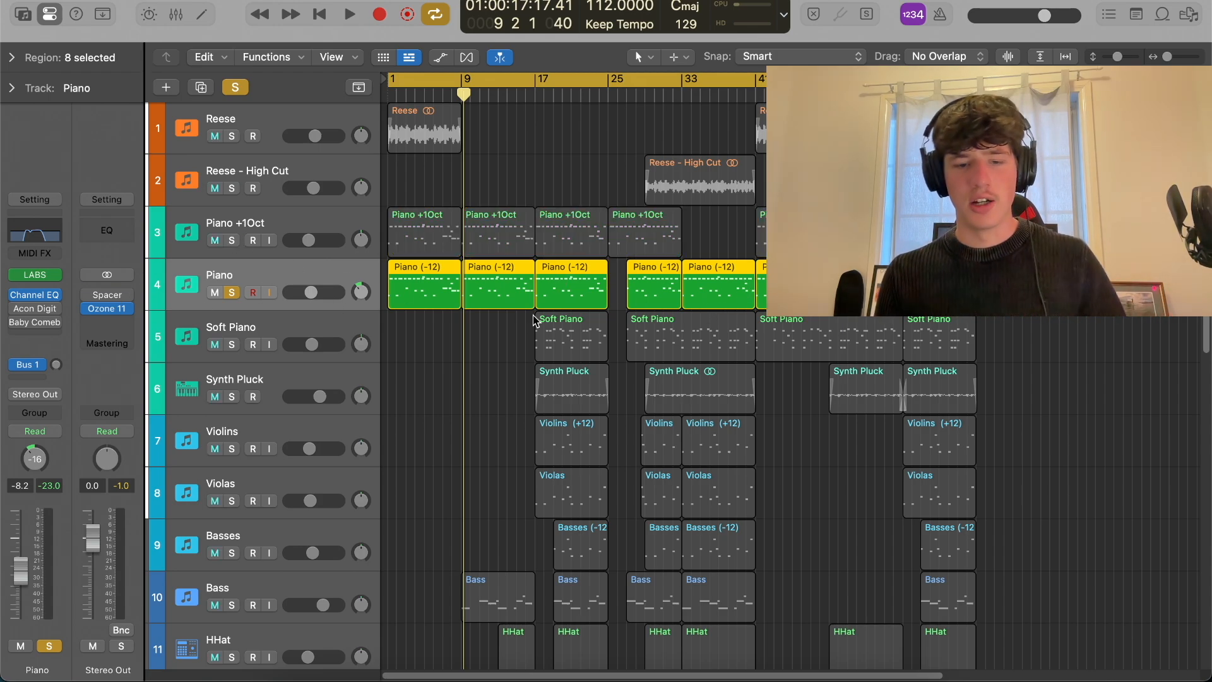
double_click(440, 299)
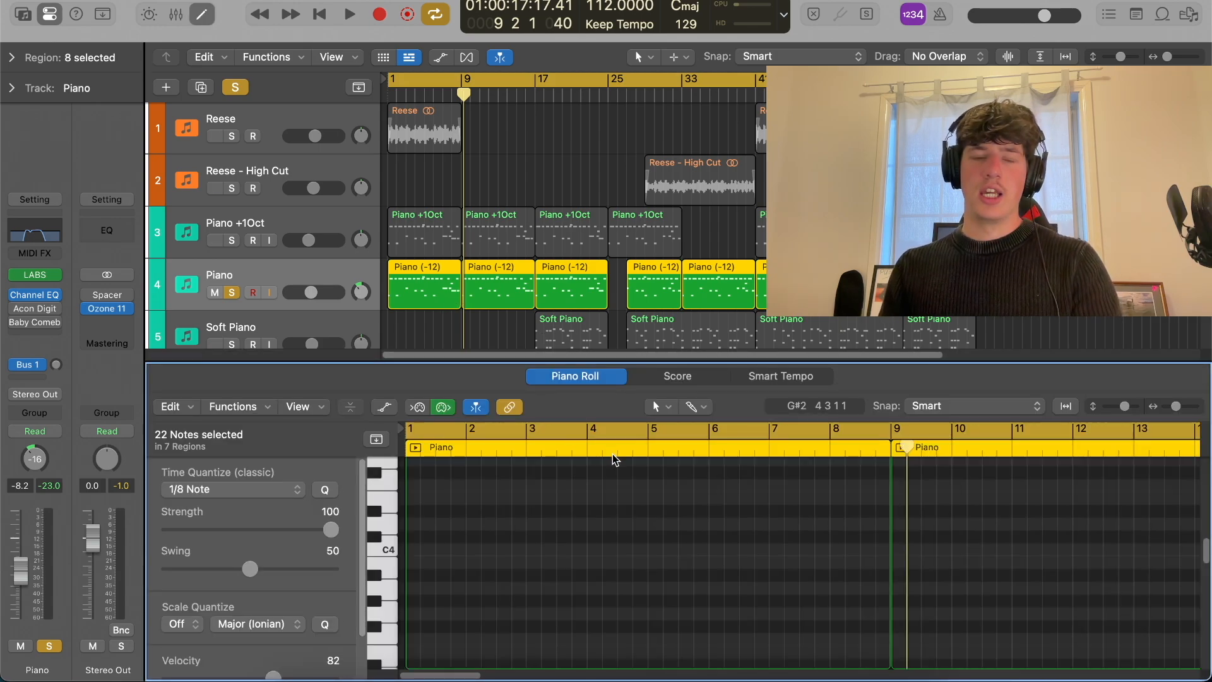
Bring the Piano region's notes into view in the Piano Roll and play them back from the first bar
scroll(631, 549, down, 6)
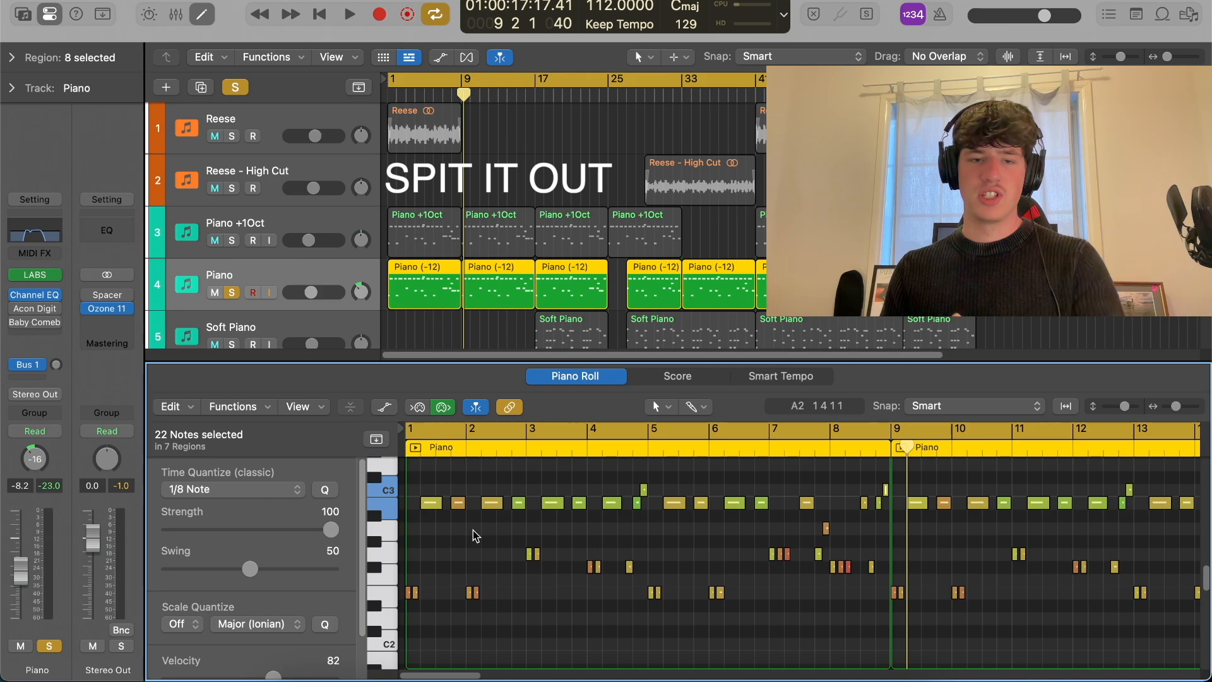
key(space)
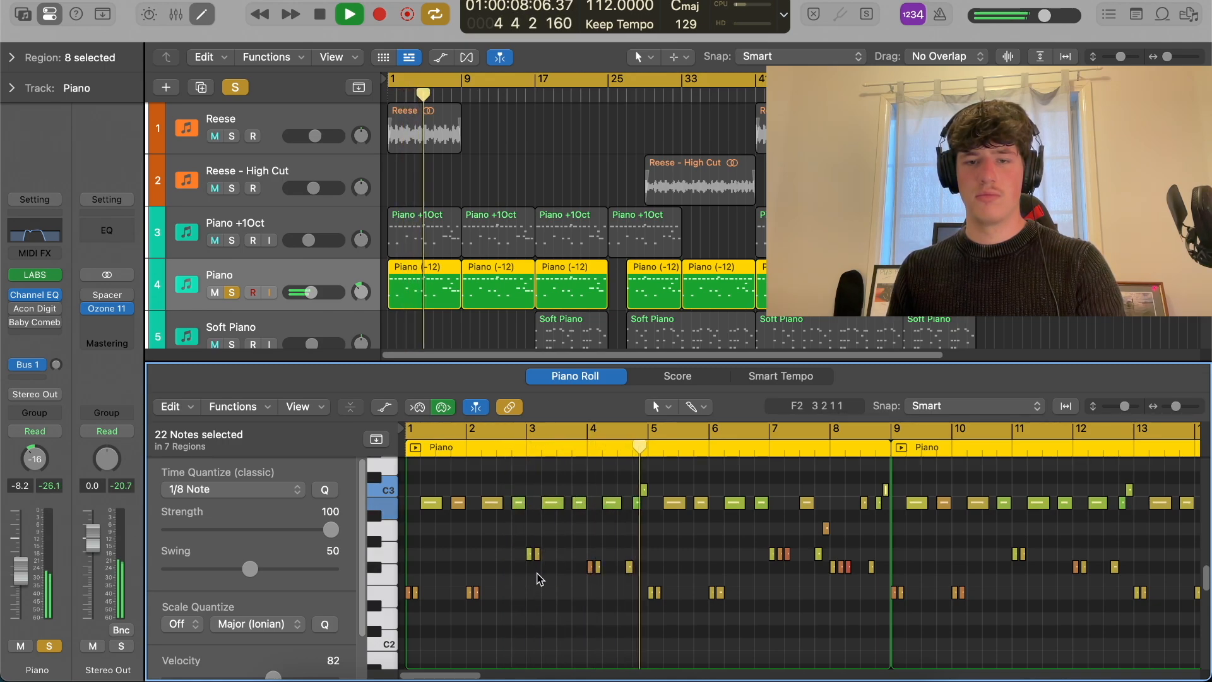
key(space)
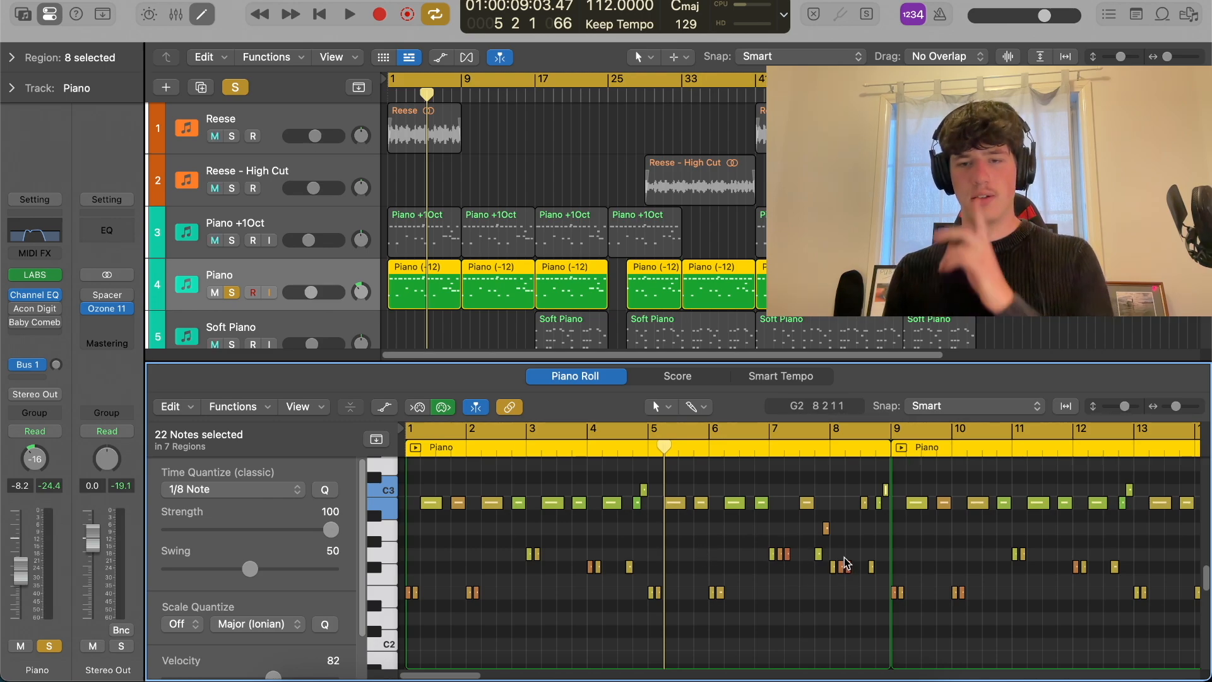
Play the end of the first Piano region from bar 8, and replay it from around bar 7
click(831, 449)
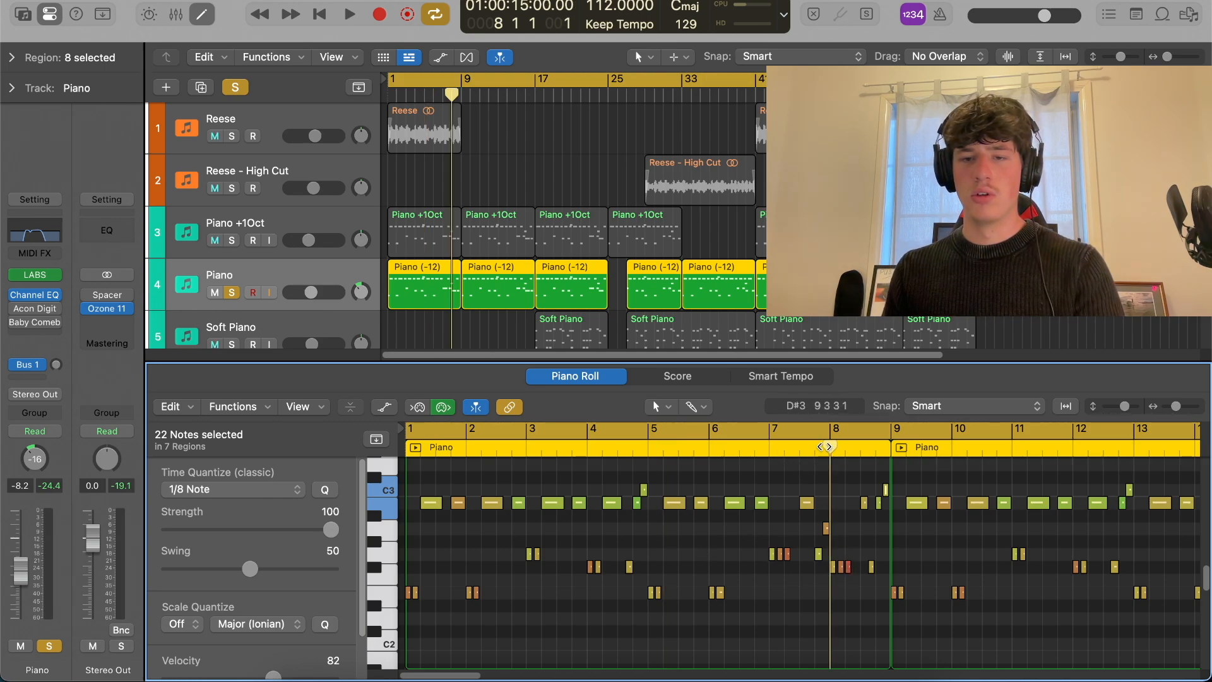
key(space)
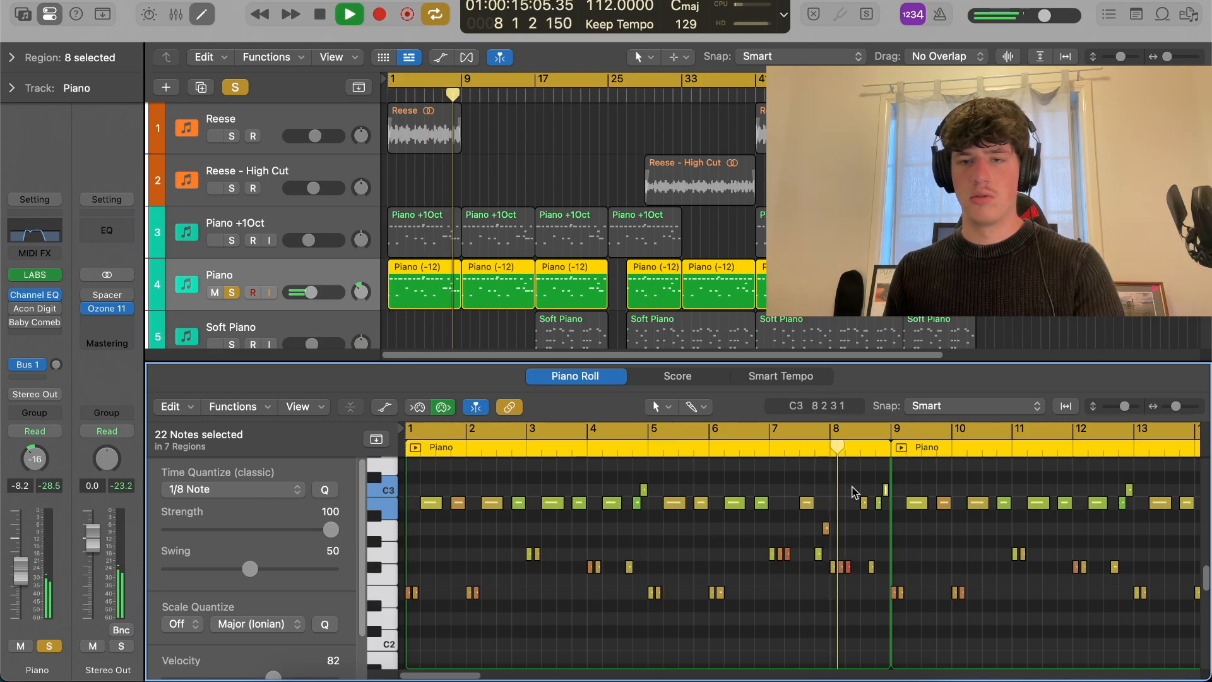
click(762, 449)
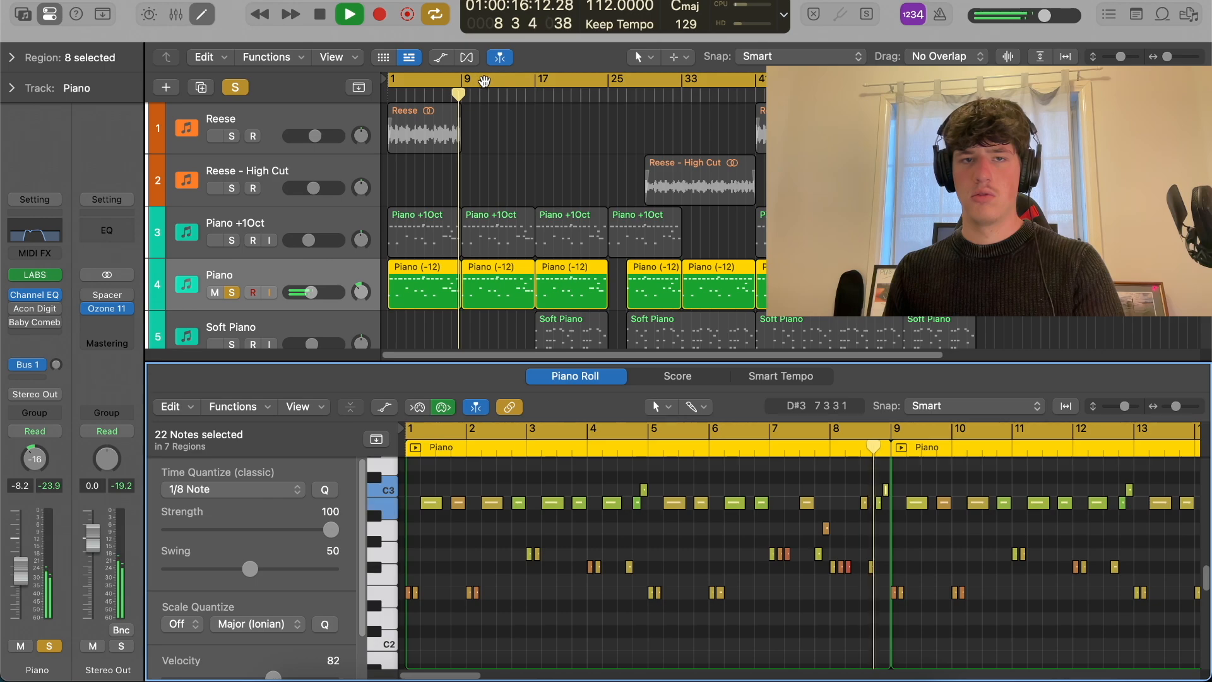
click(485, 80)
key(space)
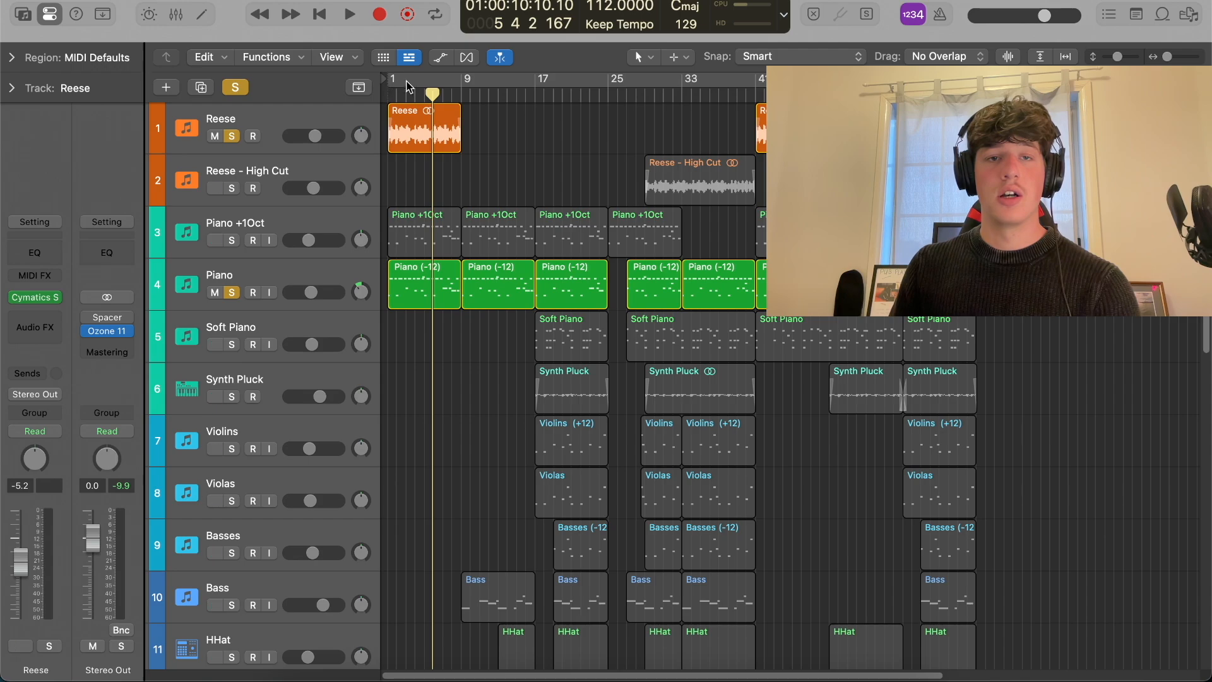
Turn cycle mode on, play the soloed Reese and Piano together from bar 1, and select the Reese track
key(c)
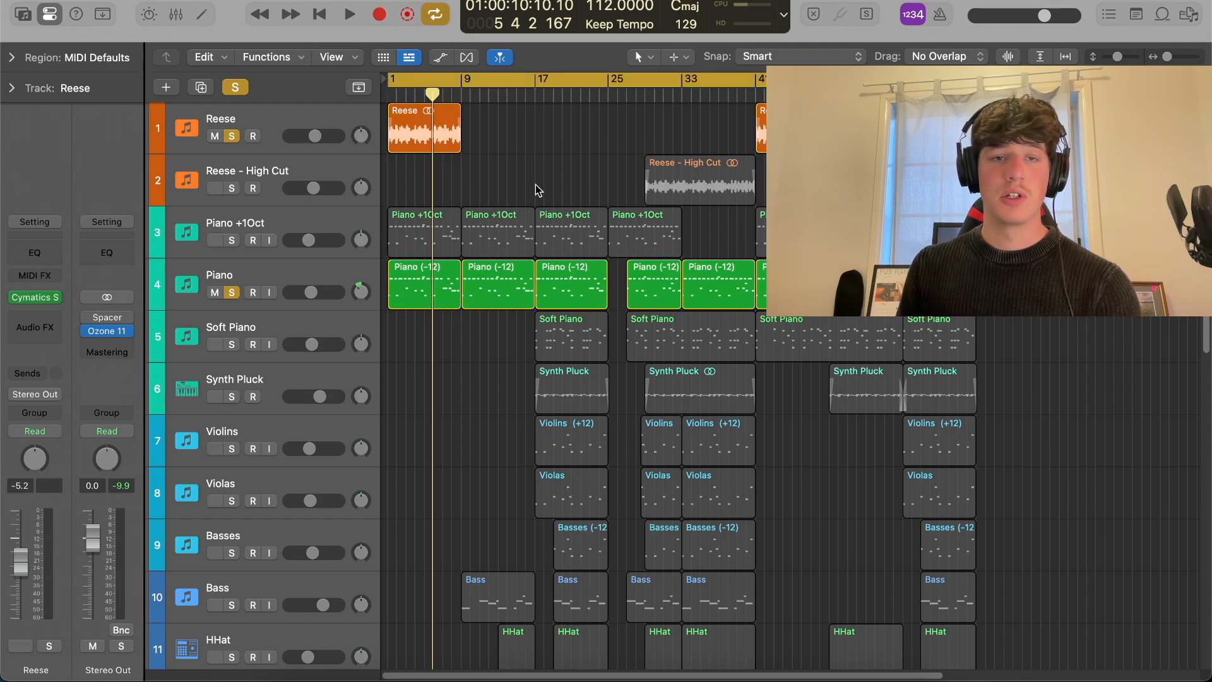
key(space)
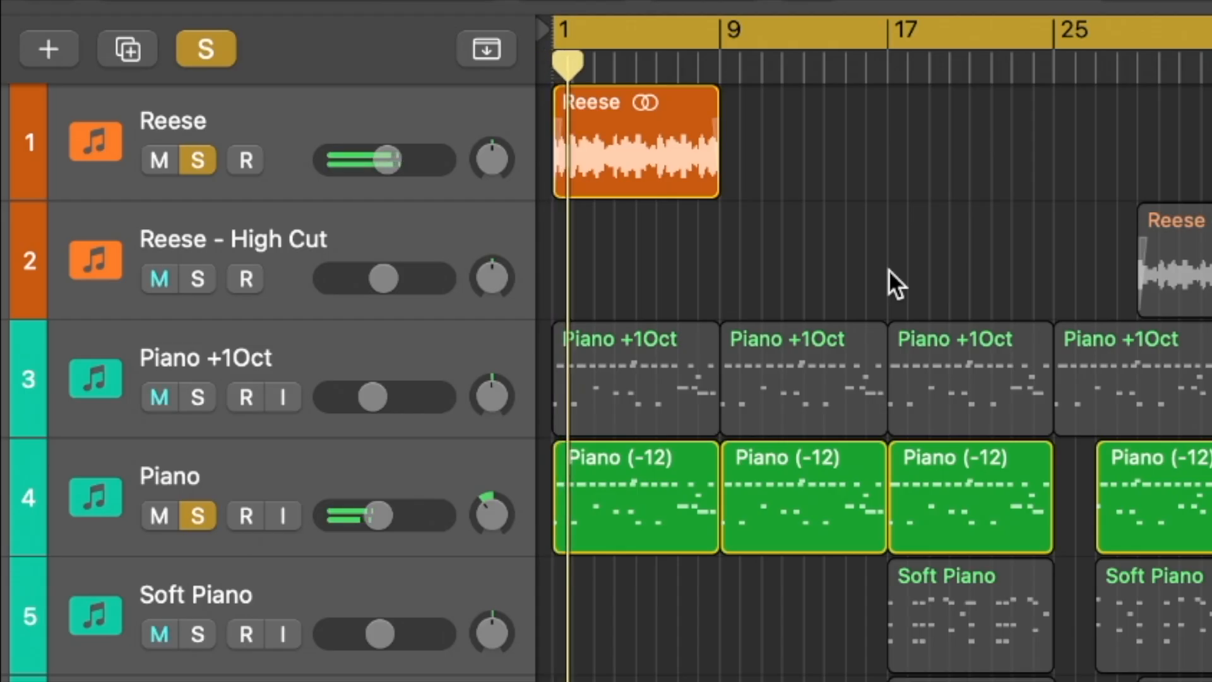
click(292, 141)
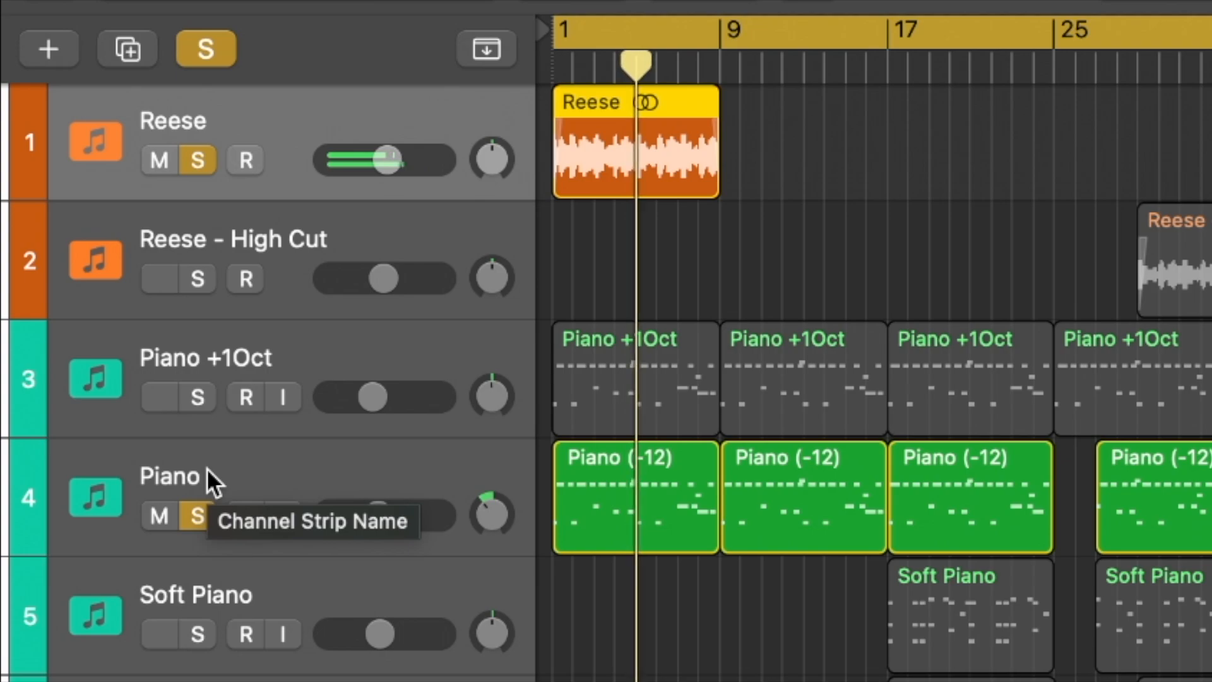
Solo the Piano +1Oct track alongside Reese and Piano
click(304, 380)
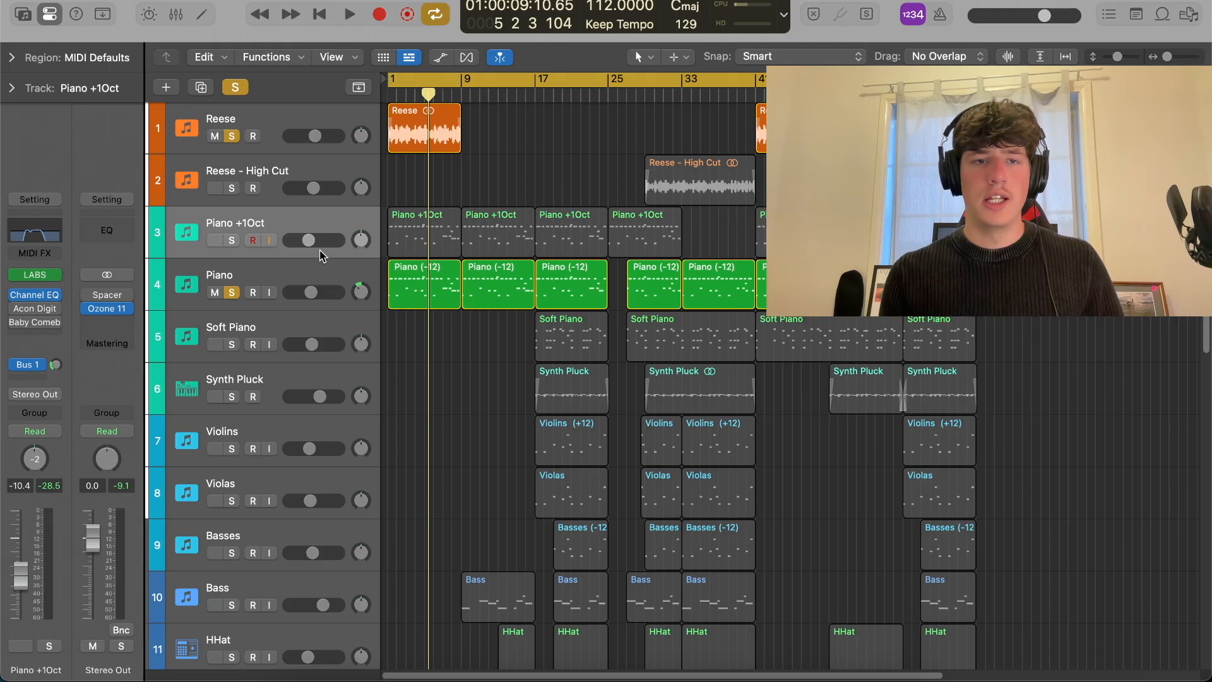
click(232, 241)
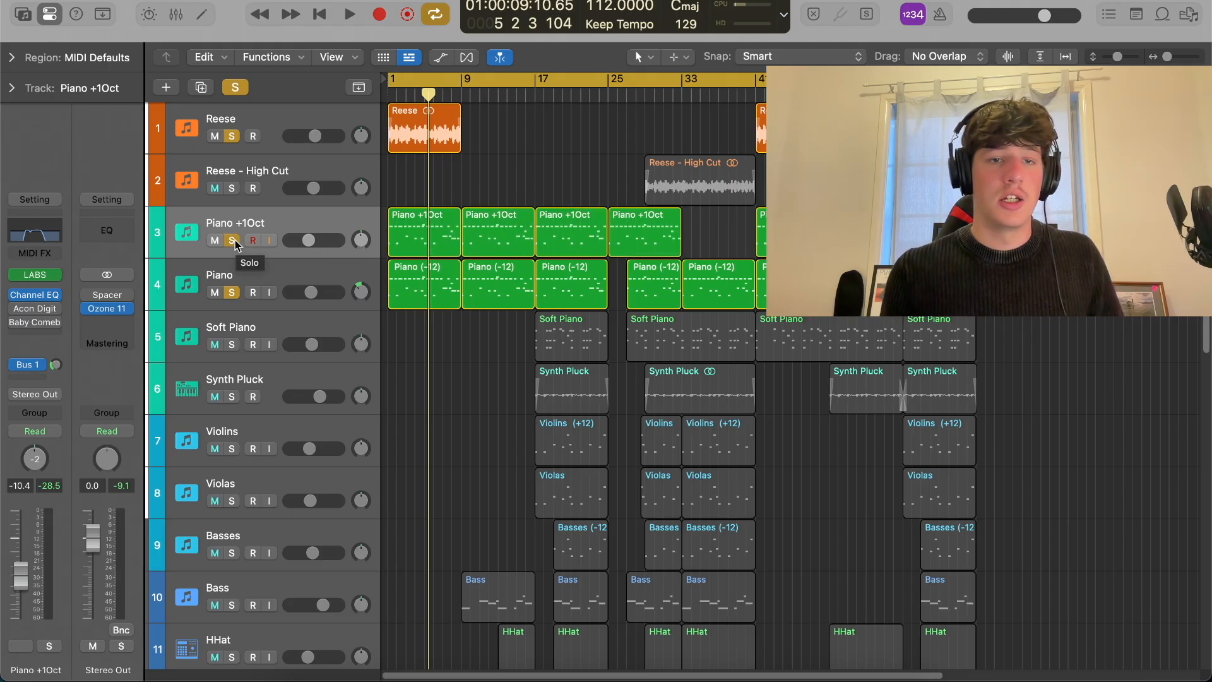
click(231, 137)
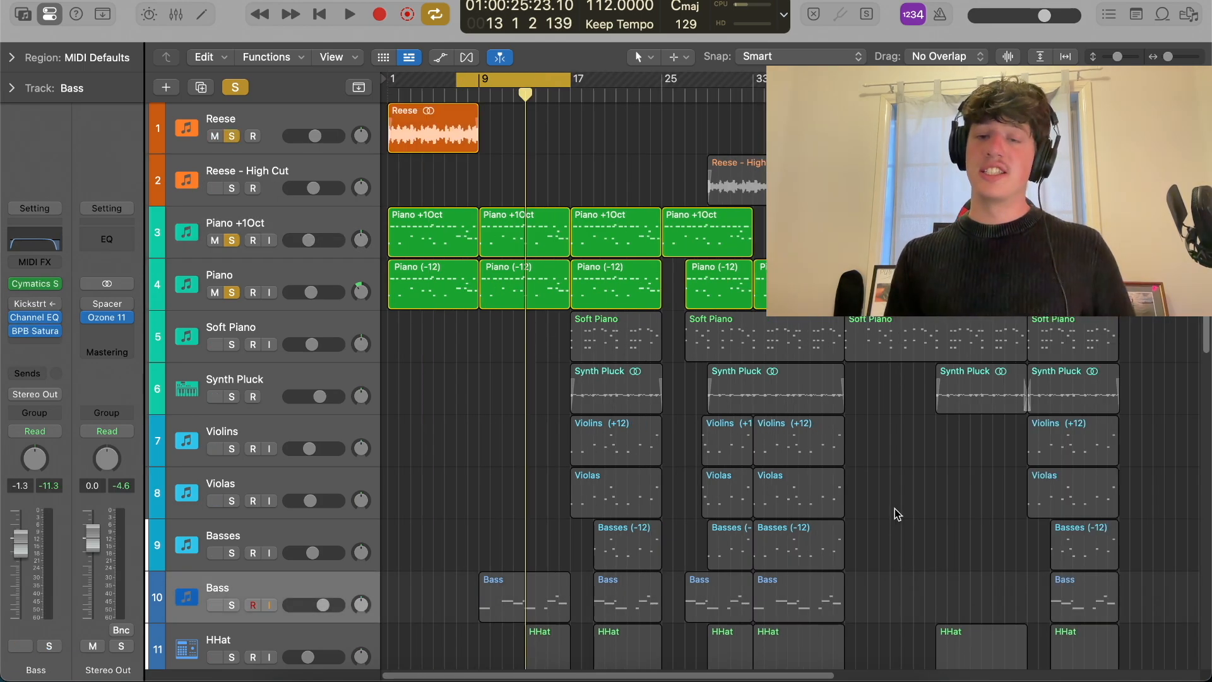
Solo the Bass track and open its Cymatics Shockwave instrument, repositioning the plug-in window to show the lower section
click(231, 606)
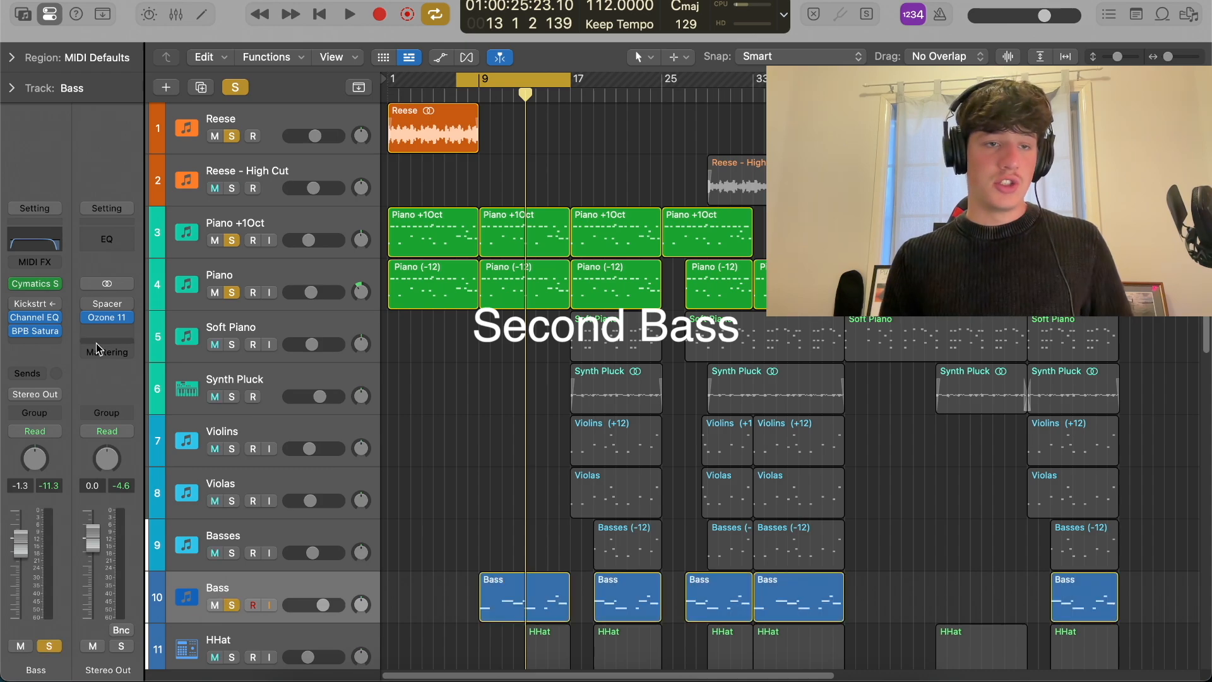
click(38, 286)
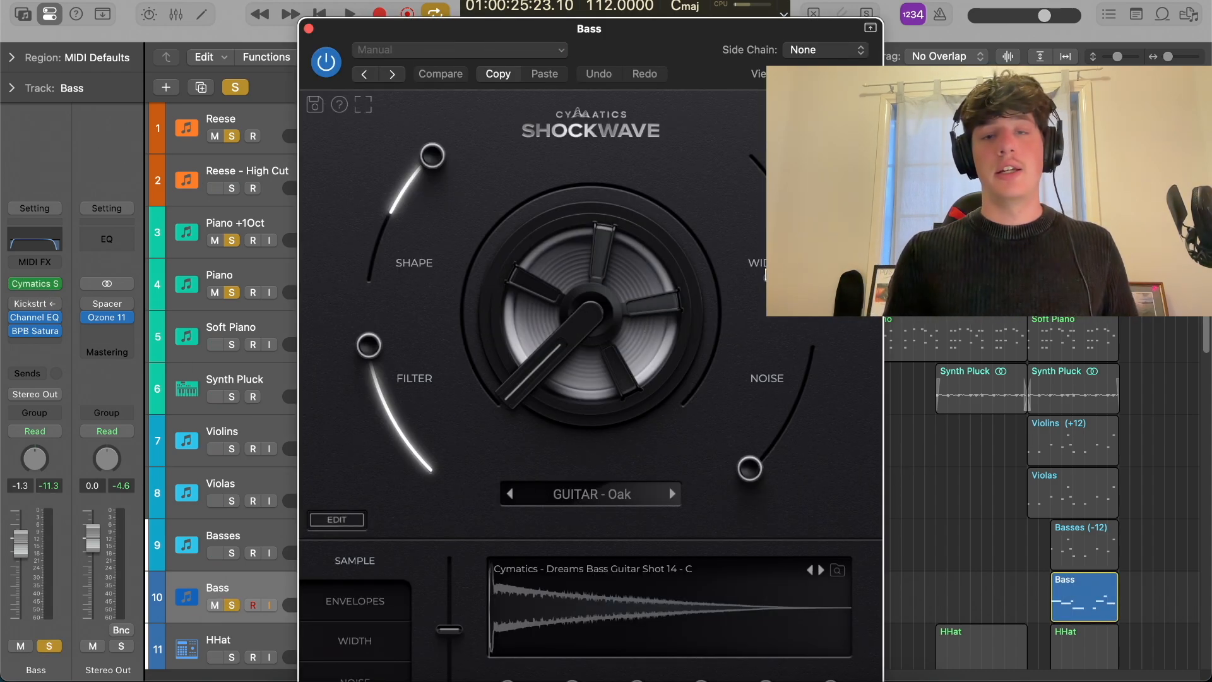
drag(672, 52, 646, 7)
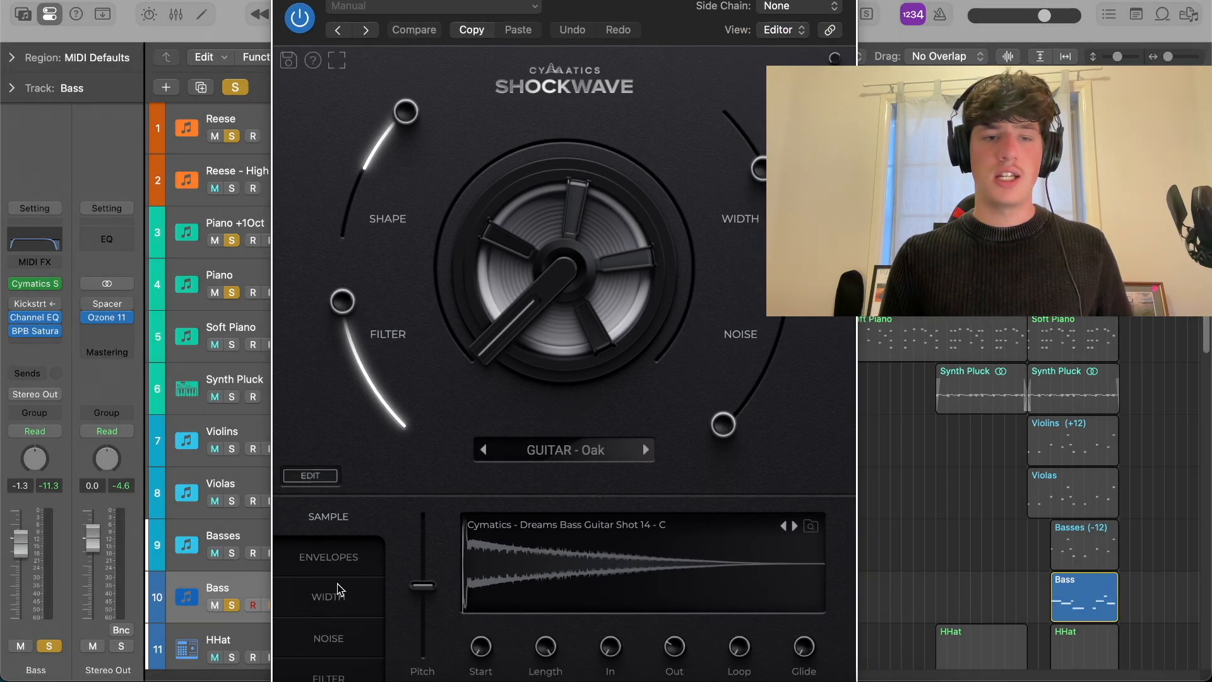
Look through Shockwave's Envelopes, Width, Noise and Filter settings for the GUITAR - Oak preset, and close the plug-in
click(341, 568)
click(344, 593)
click(344, 639)
click(345, 659)
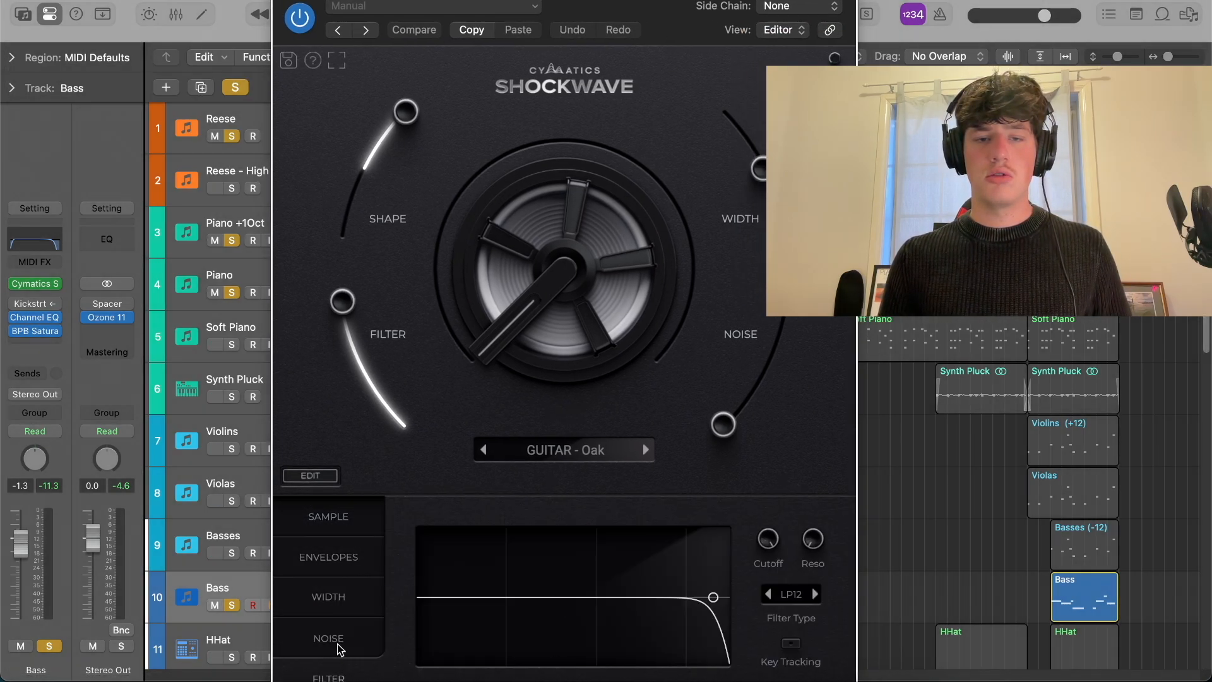
click(281, 0)
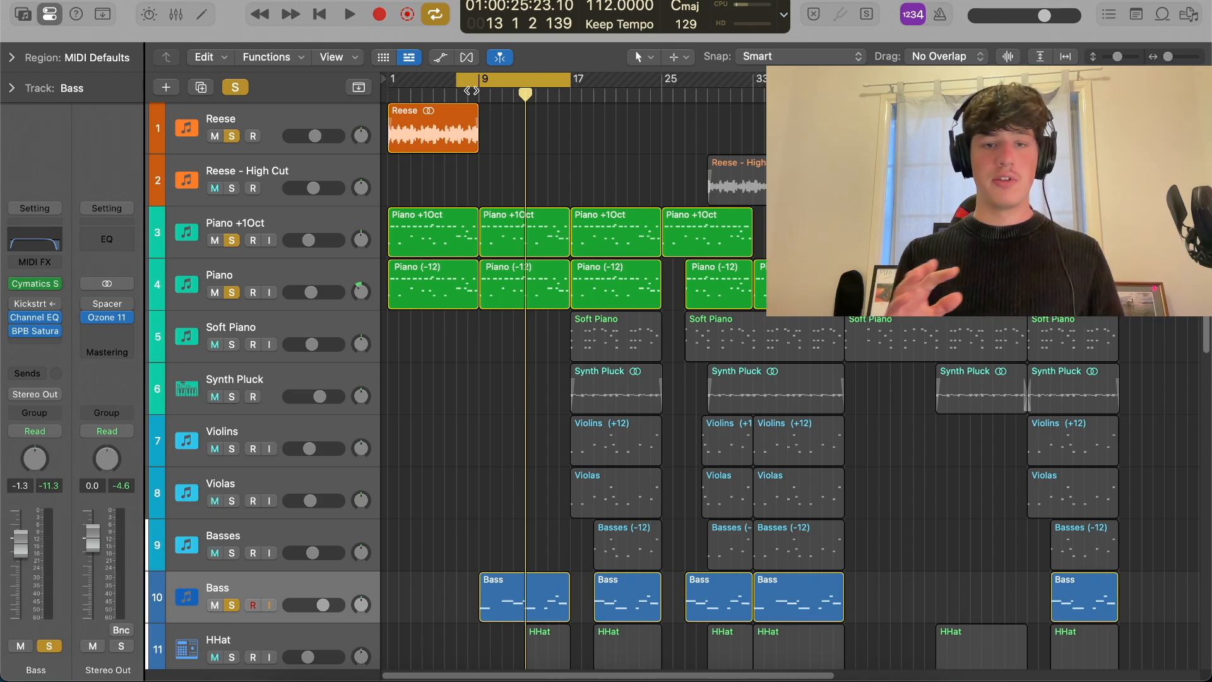
Play the Bass line with the pianos over the cycle from bar 9 to 17, and clear the region selection
key(space)
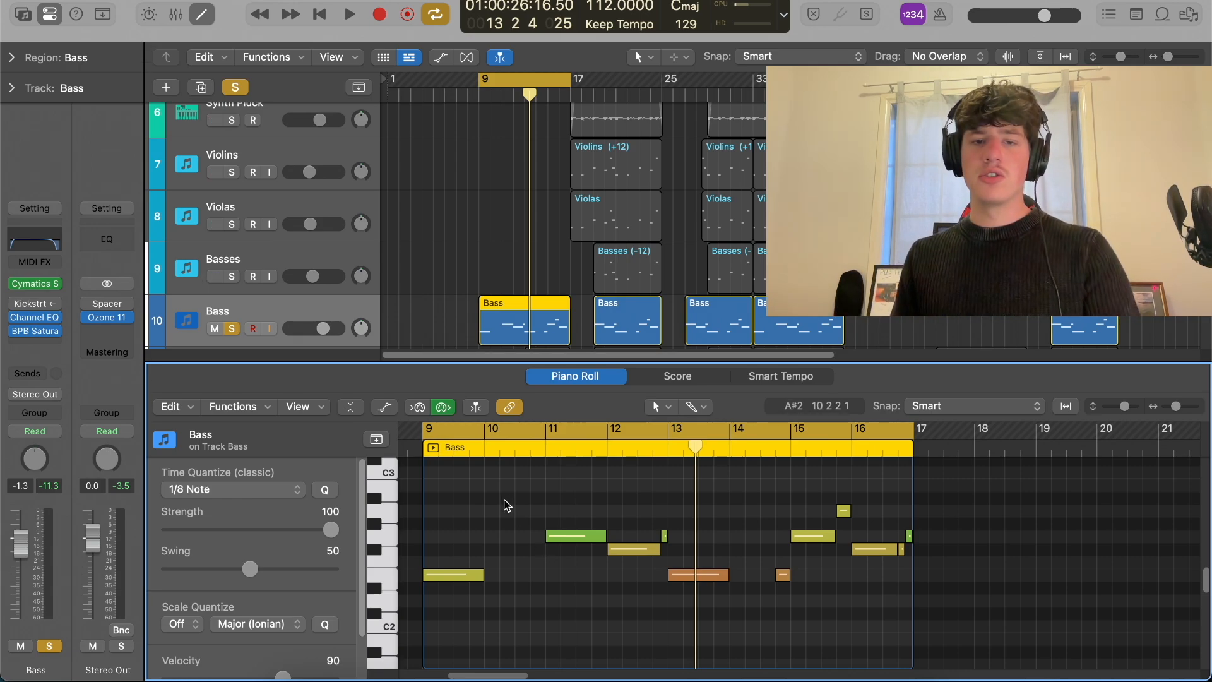
key(space)
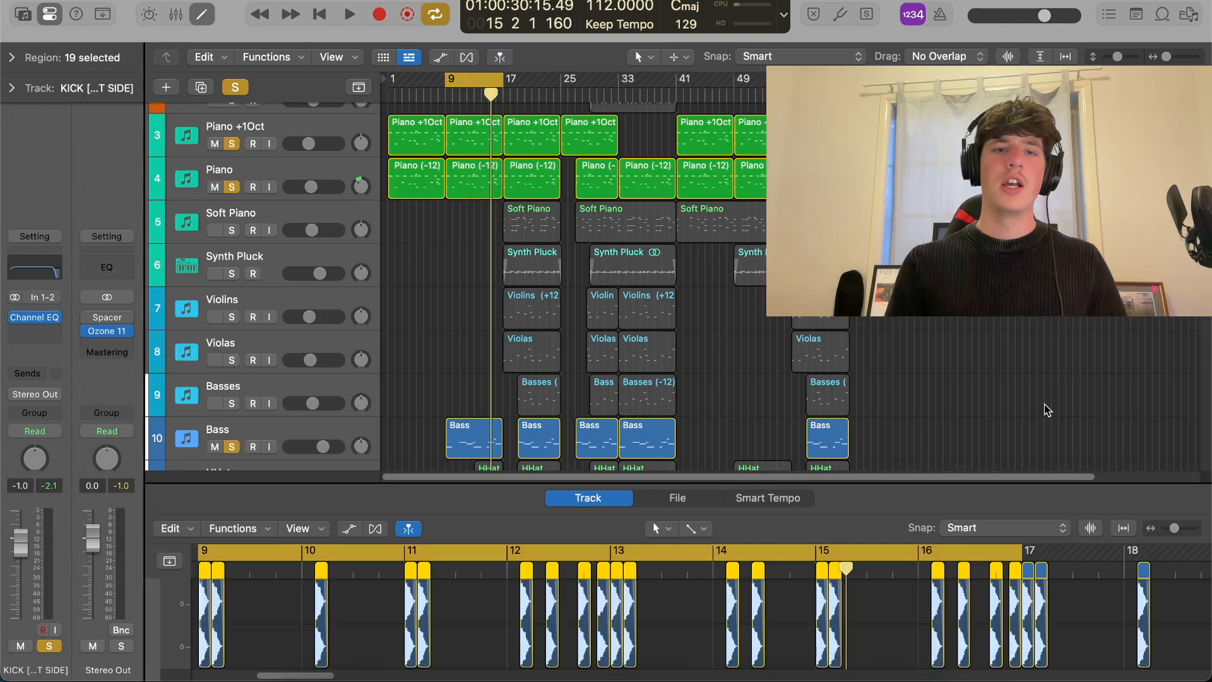
click(1044, 406)
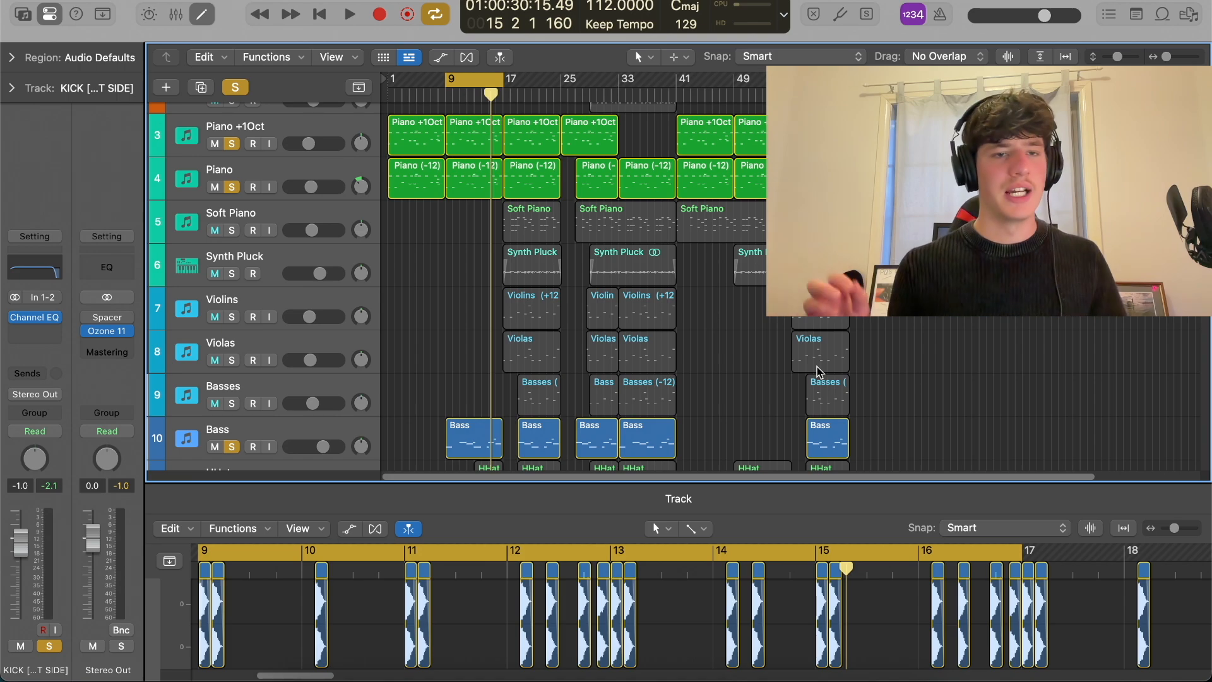
Inspect the Kickstart 2 sidechain plug-in on the Bass track and close it
click(259, 461)
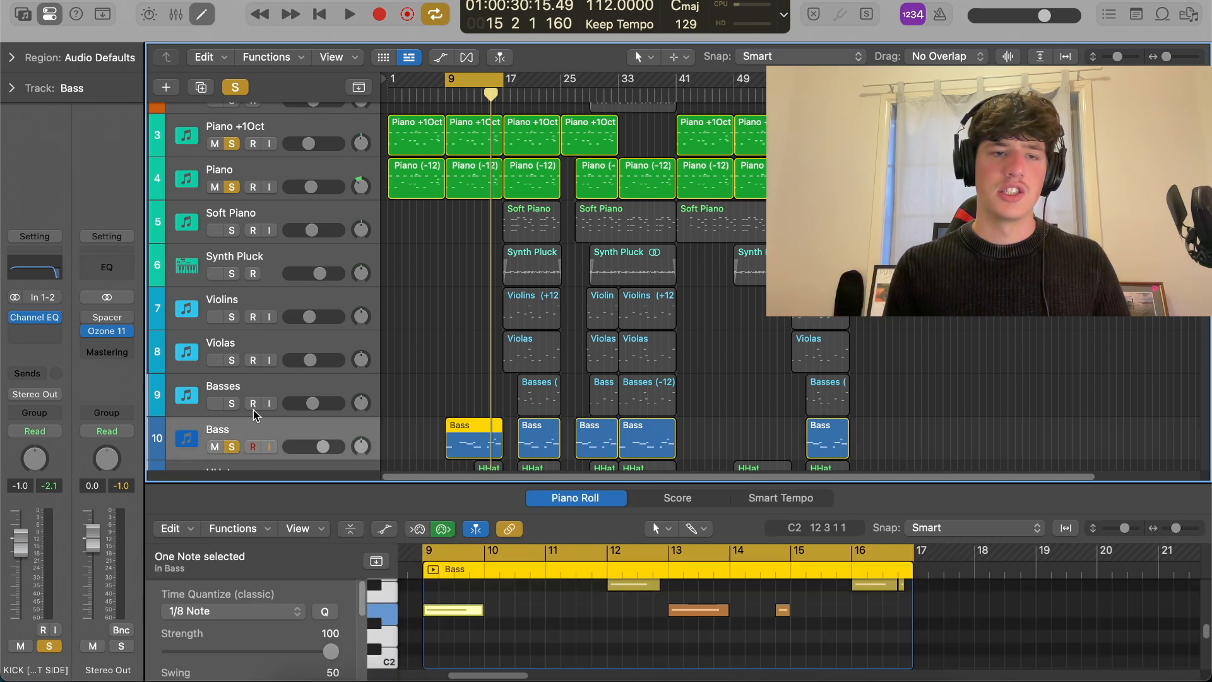
click(37, 305)
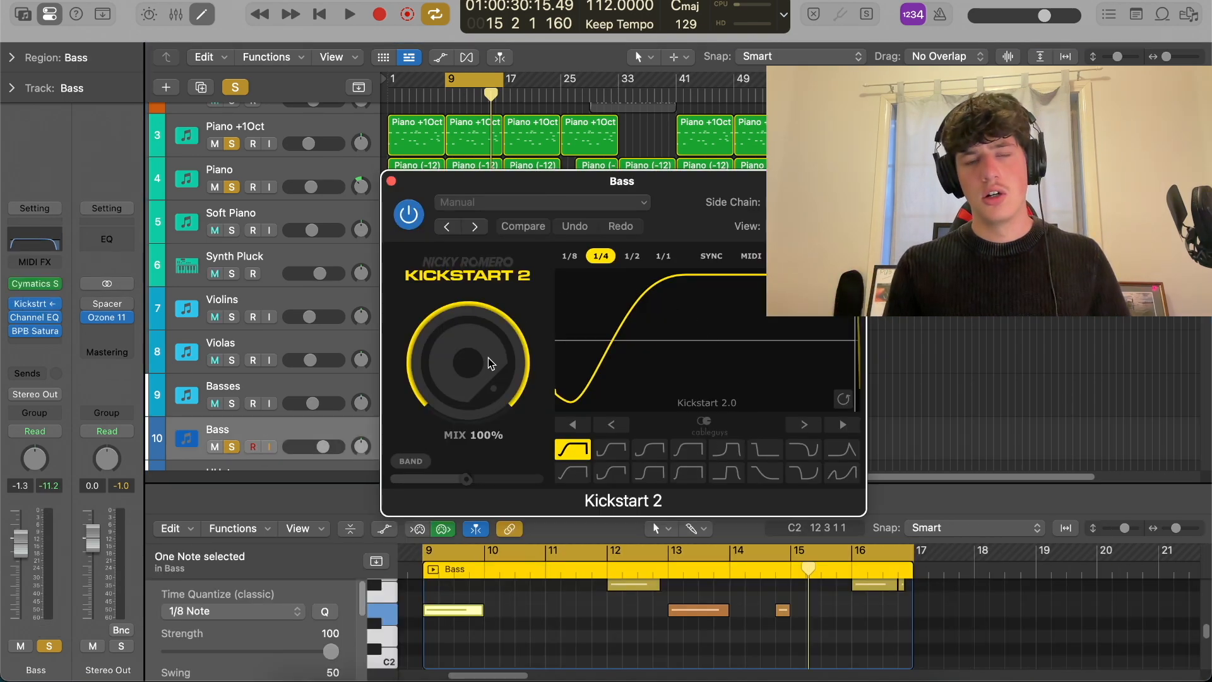
click(392, 182)
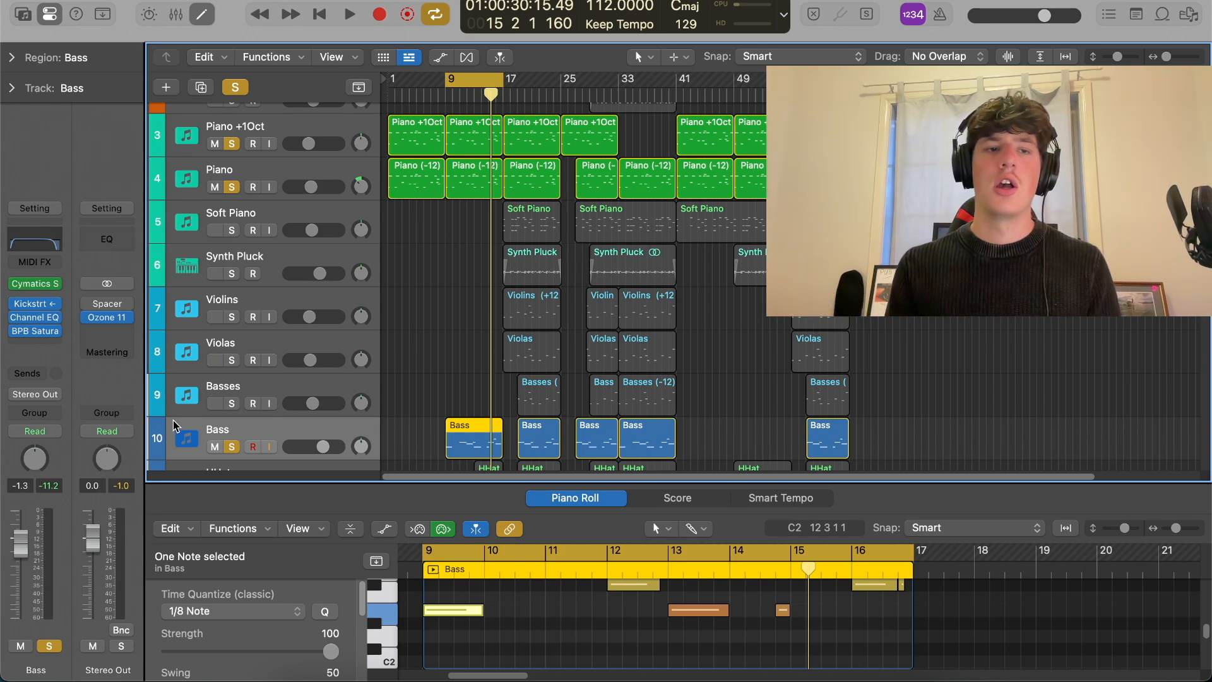
Select the KICK [WEST SIDE] track and play the kick with the Bass and piano tracks from bar 9
scroll(353, 368, down, 6)
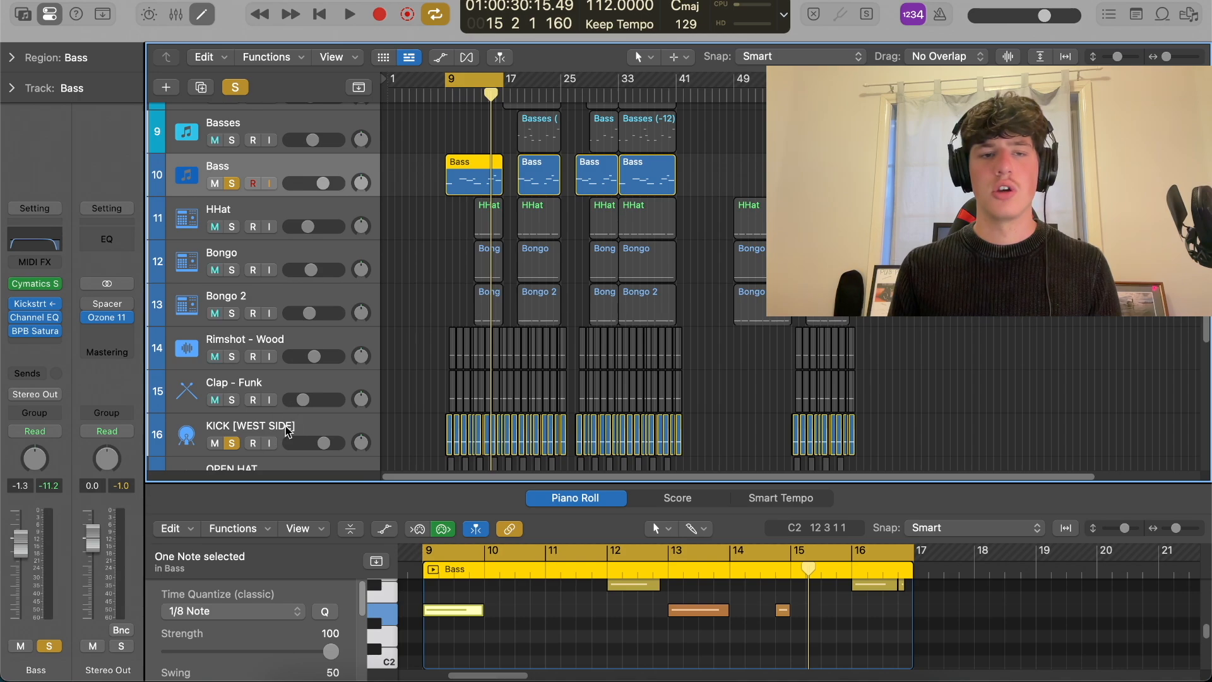
click(287, 431)
scroll(384, 316, up, 7)
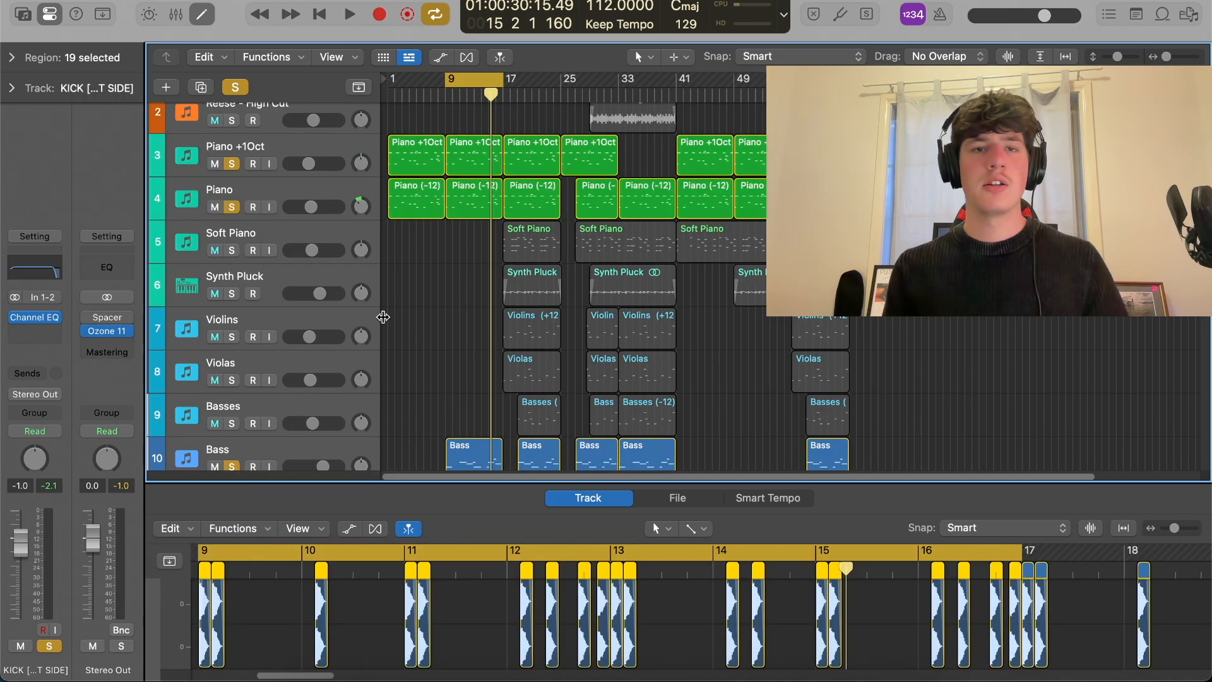
key(space)
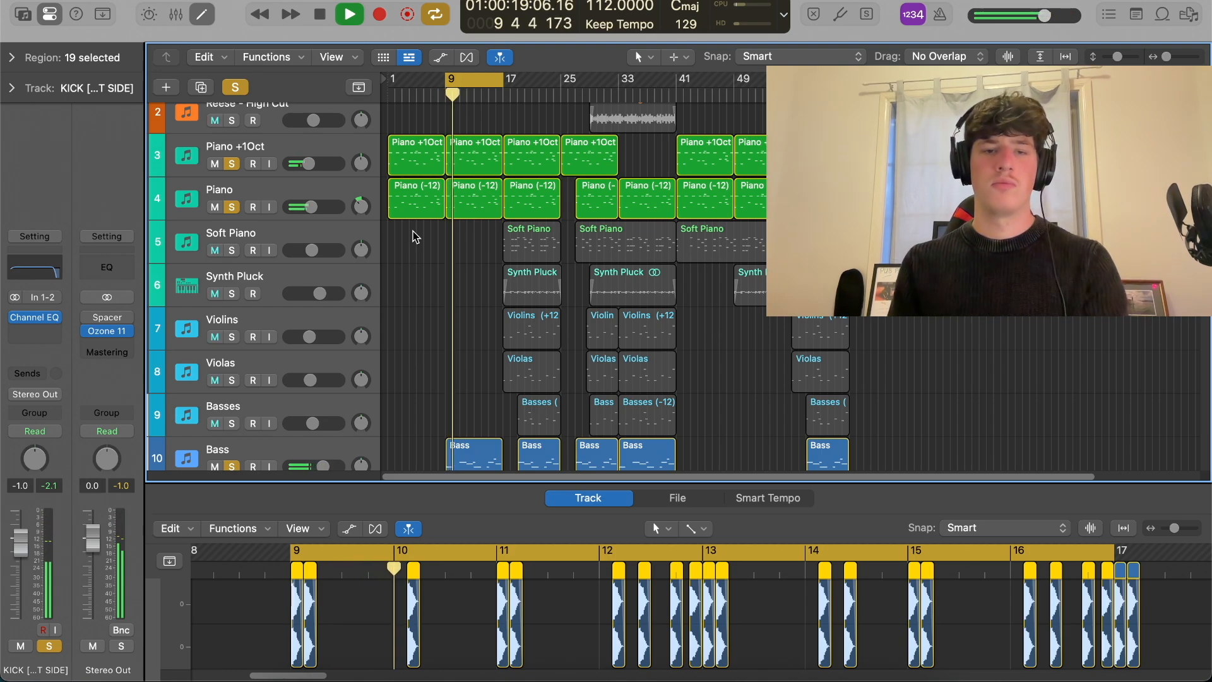
scroll(415, 236, down, 1)
scroll(416, 237, down, 3)
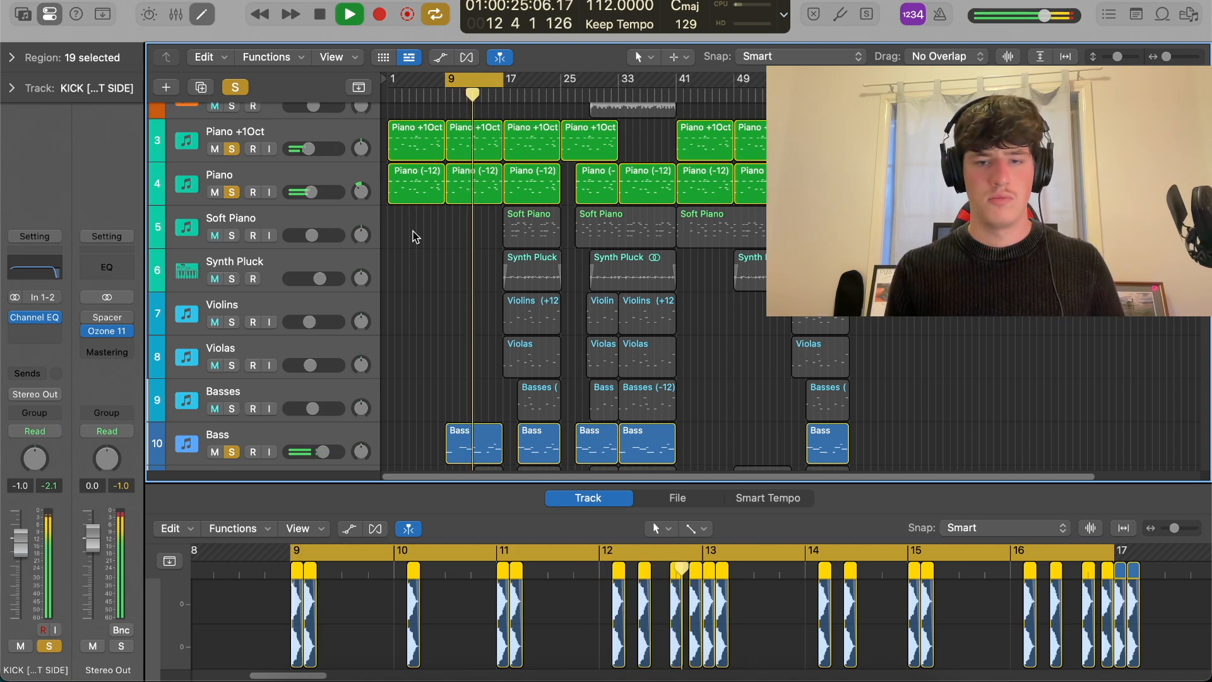
key(space)
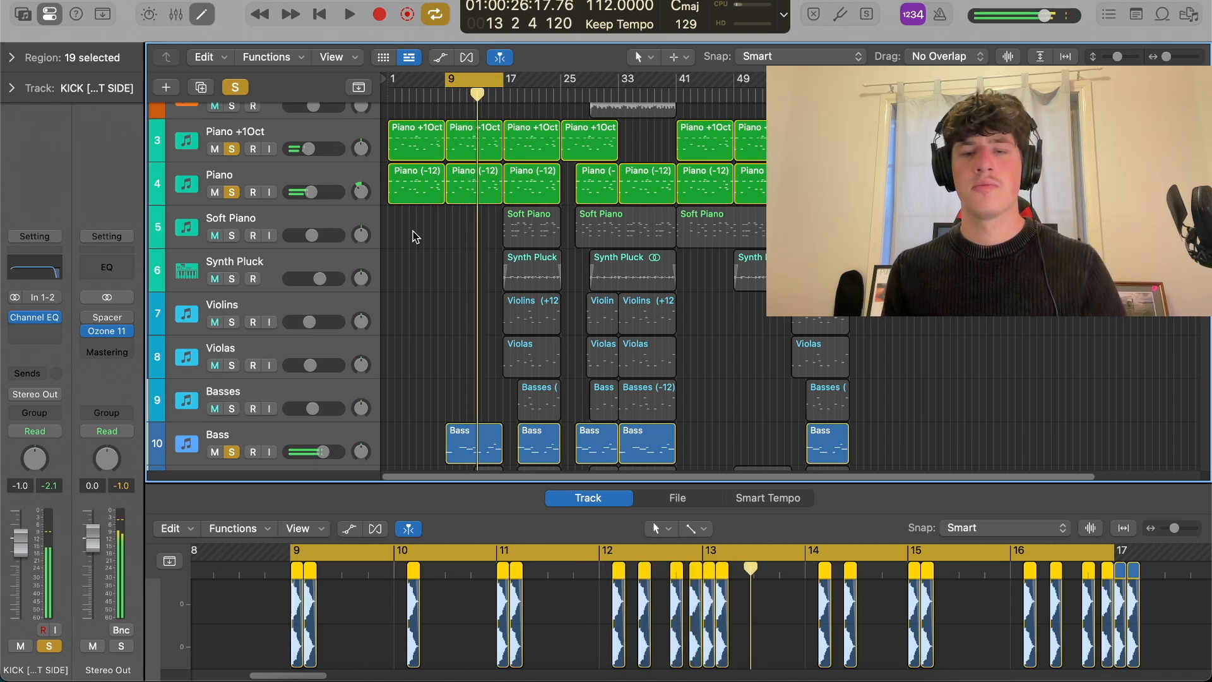
Solo the Rimshot - Wood and Clap - Funk tracks
scroll(414, 237, down, 5)
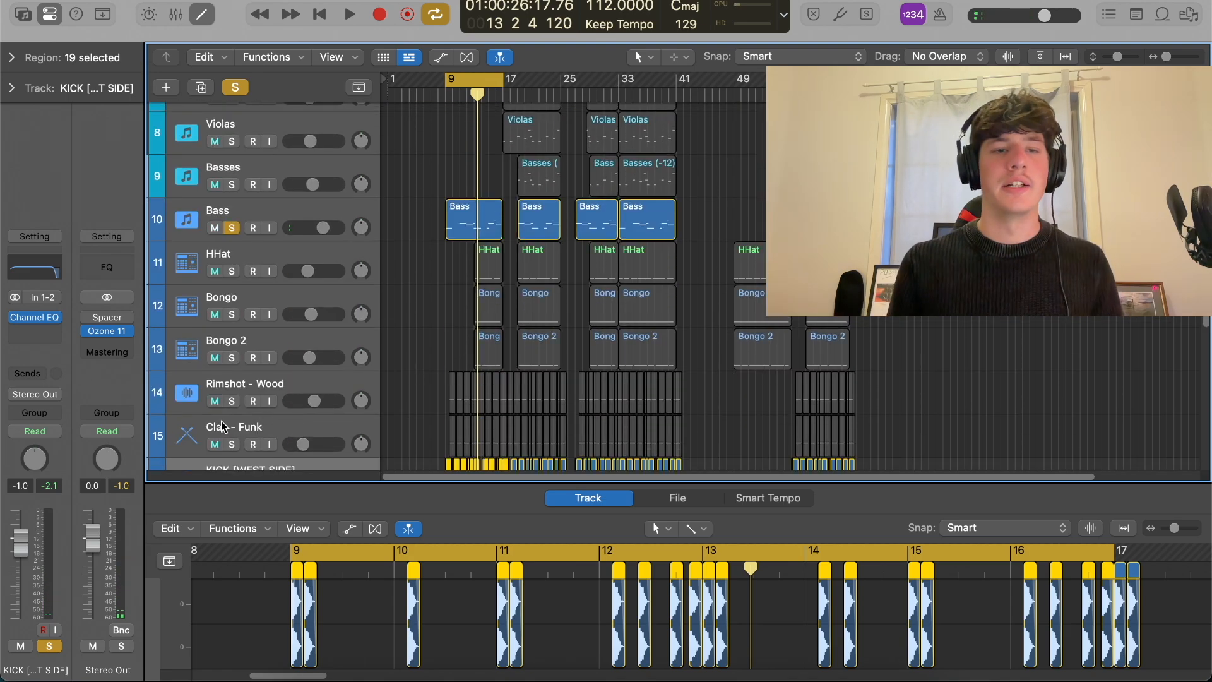
click(231, 402)
click(233, 444)
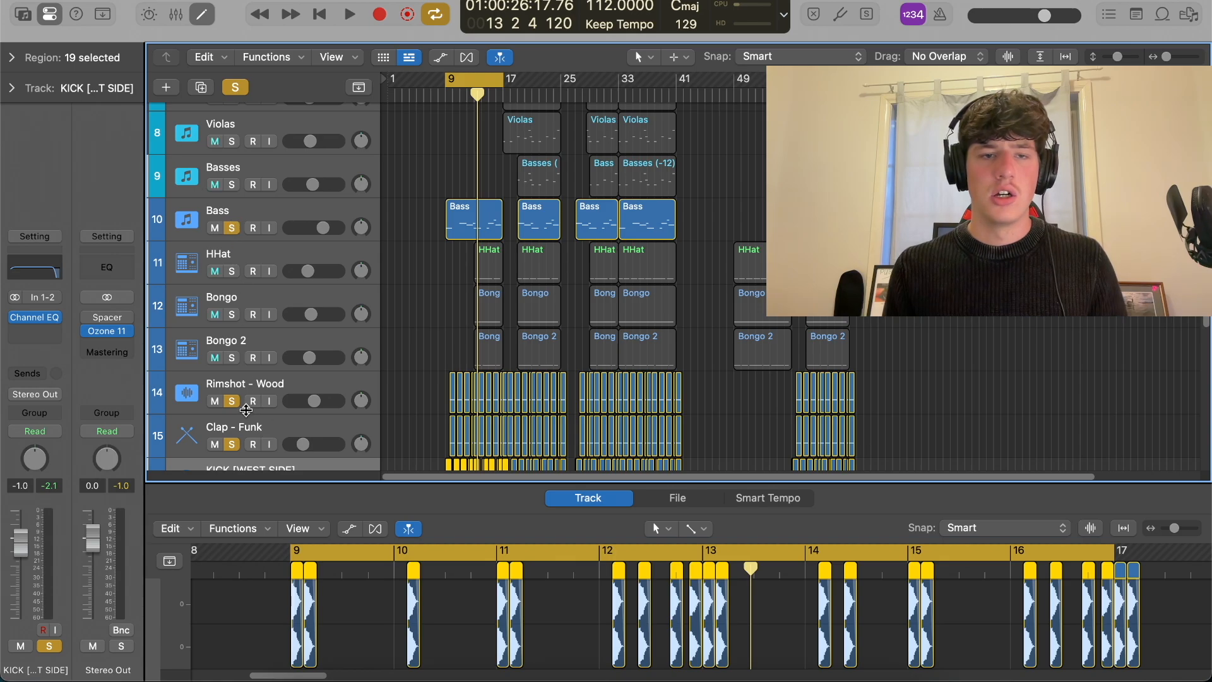
Unsolo the Bass, Piano and Piano +1Oct tracks
click(222, 224)
scroll(272, 290, up, 5)
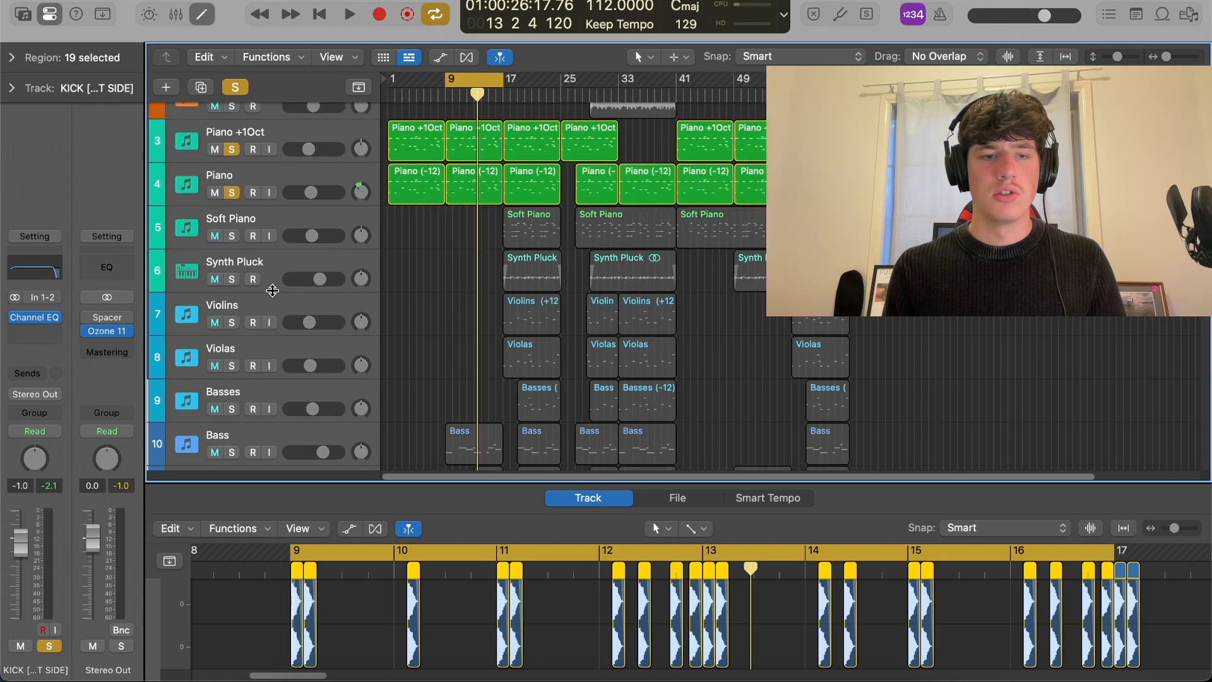
click(231, 192)
click(231, 149)
scroll(272, 240, up, 2)
Select the Clap - Funk track and play the rimshot, clap and kick together from bar 9
scroll(295, 379, down, 7)
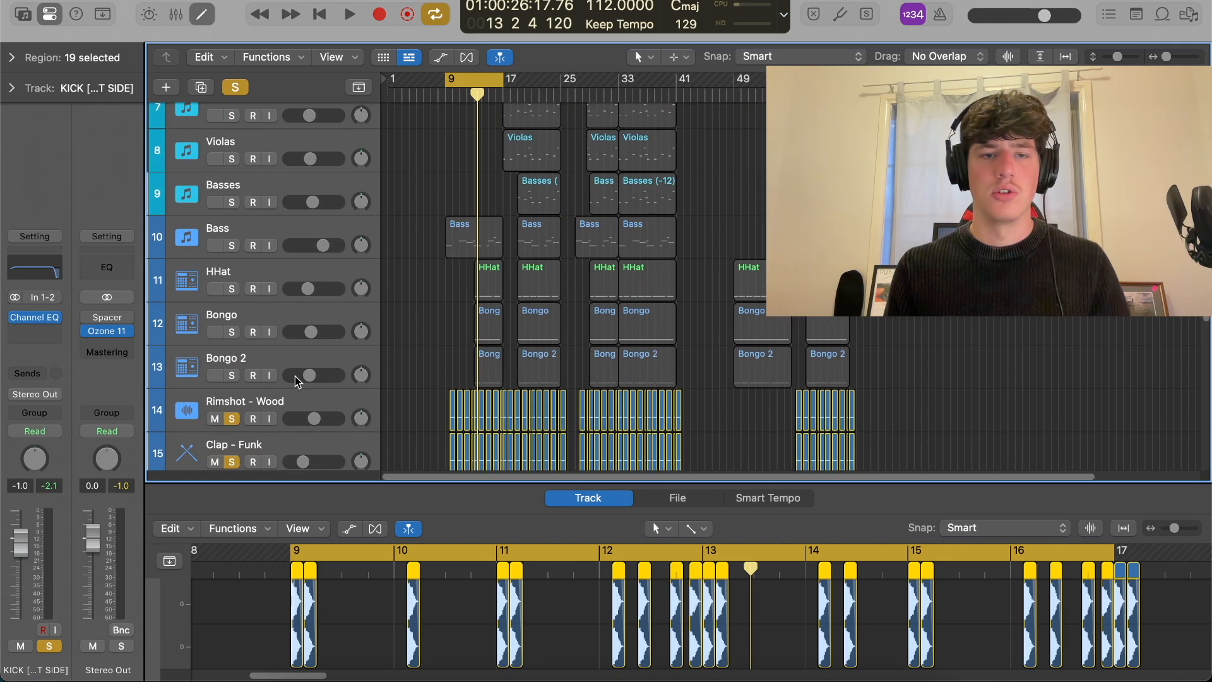
scroll(315, 376, down, 3)
click(271, 309)
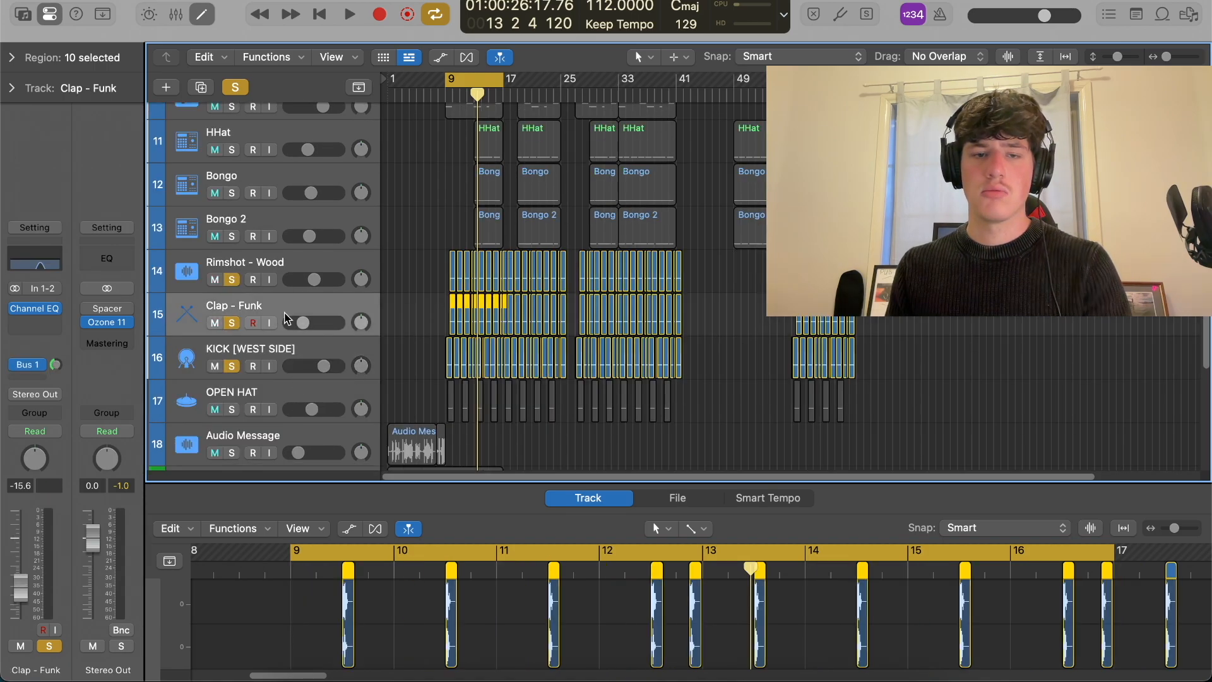
key(space)
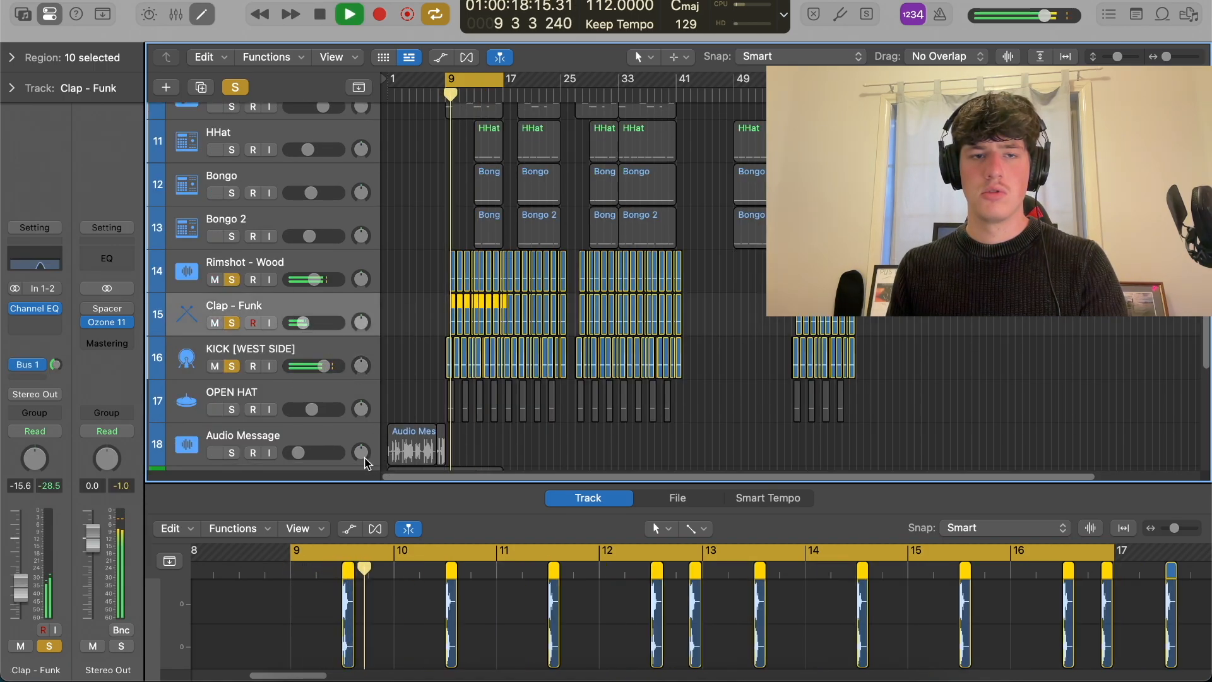
Unsolo the KICK [WEST SIDE] track and compare the rimshot and clap by soloing each one alone during playback
key(super+Right)
key(super+Right)
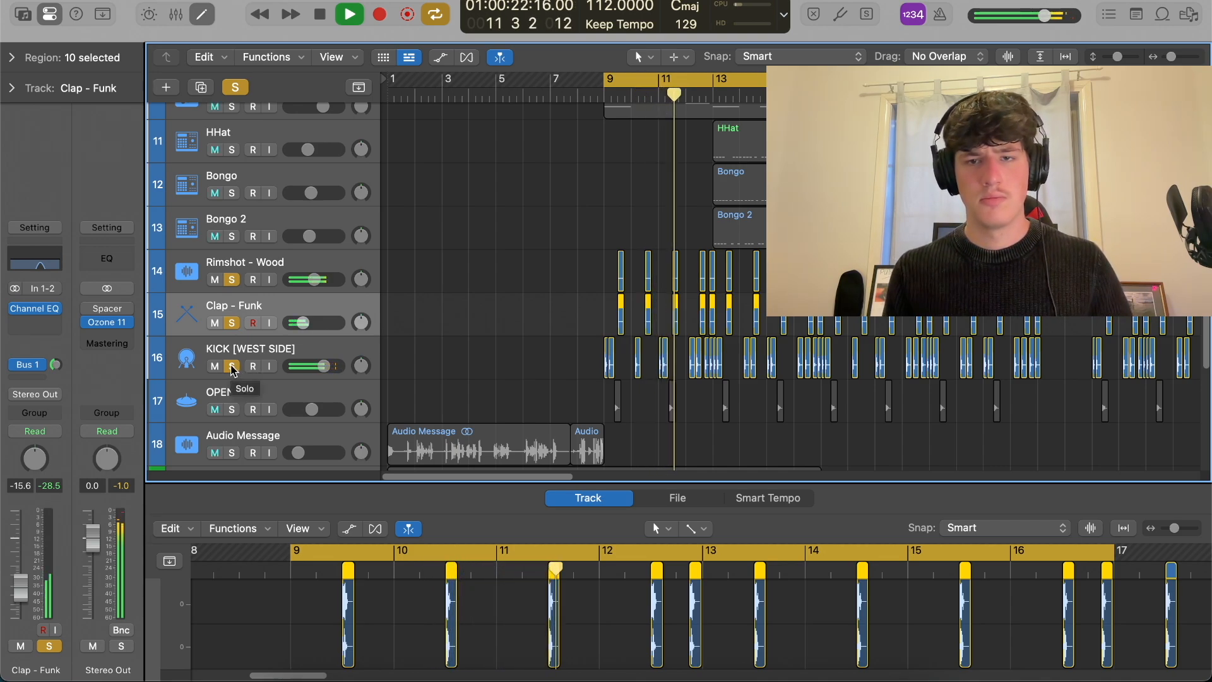
click(233, 367)
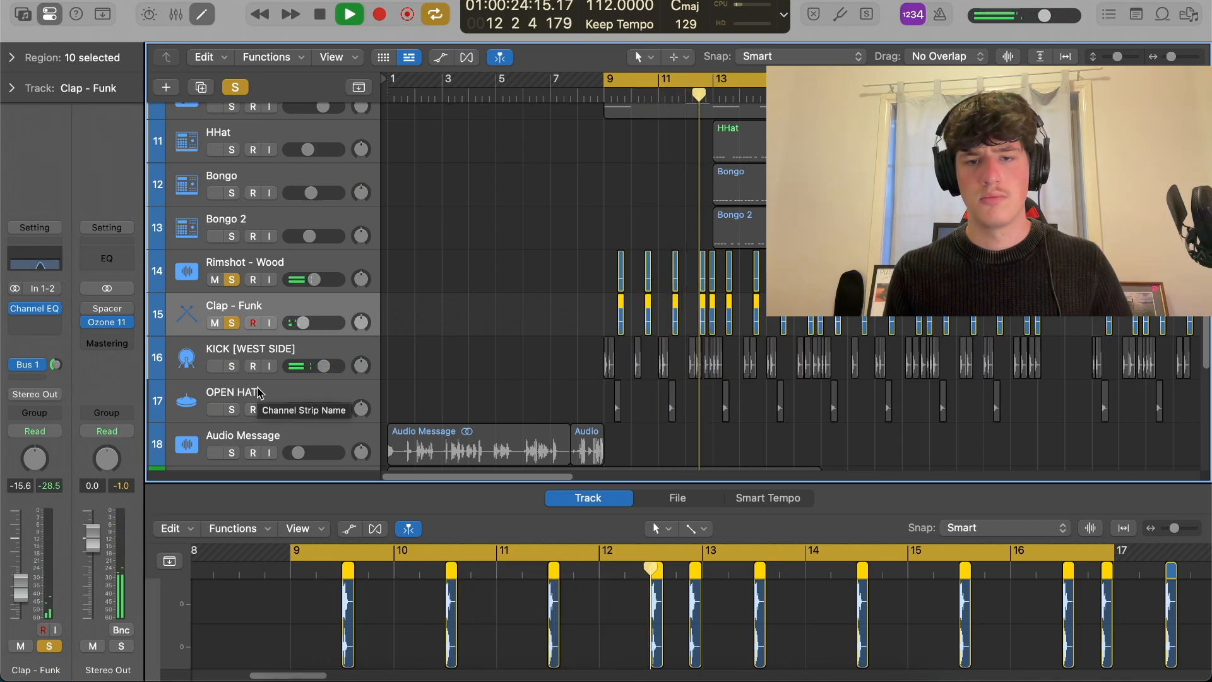
click(231, 323)
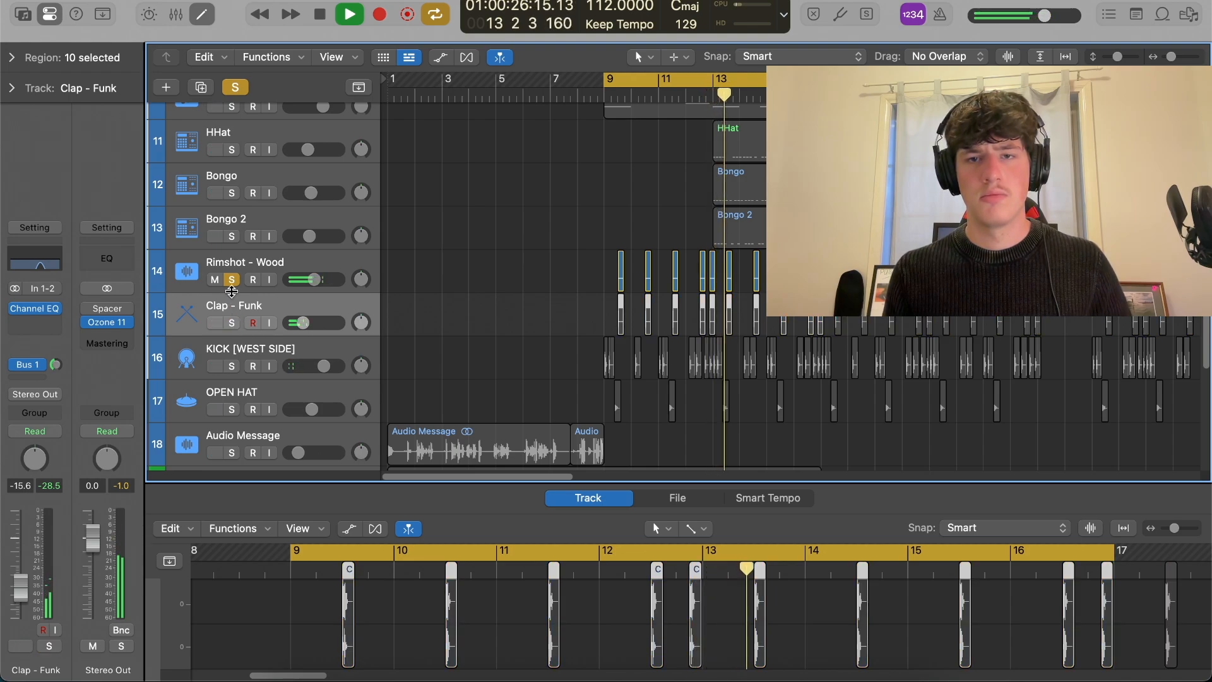
alt+click(238, 320)
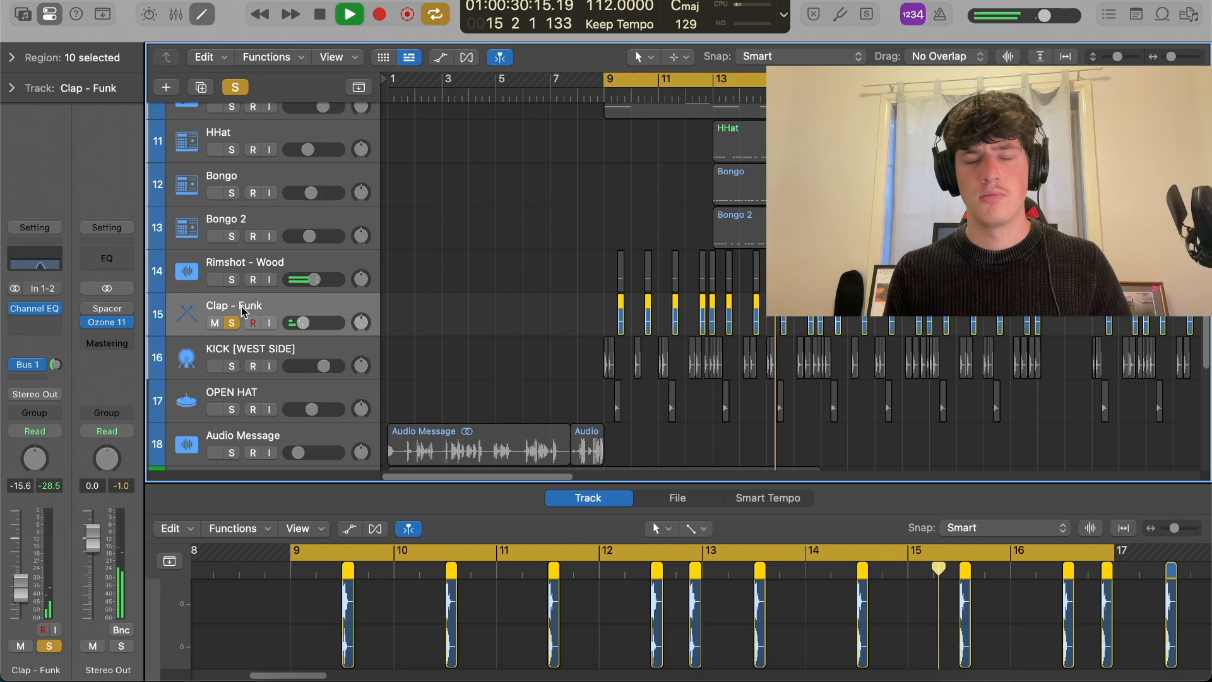
key(space)
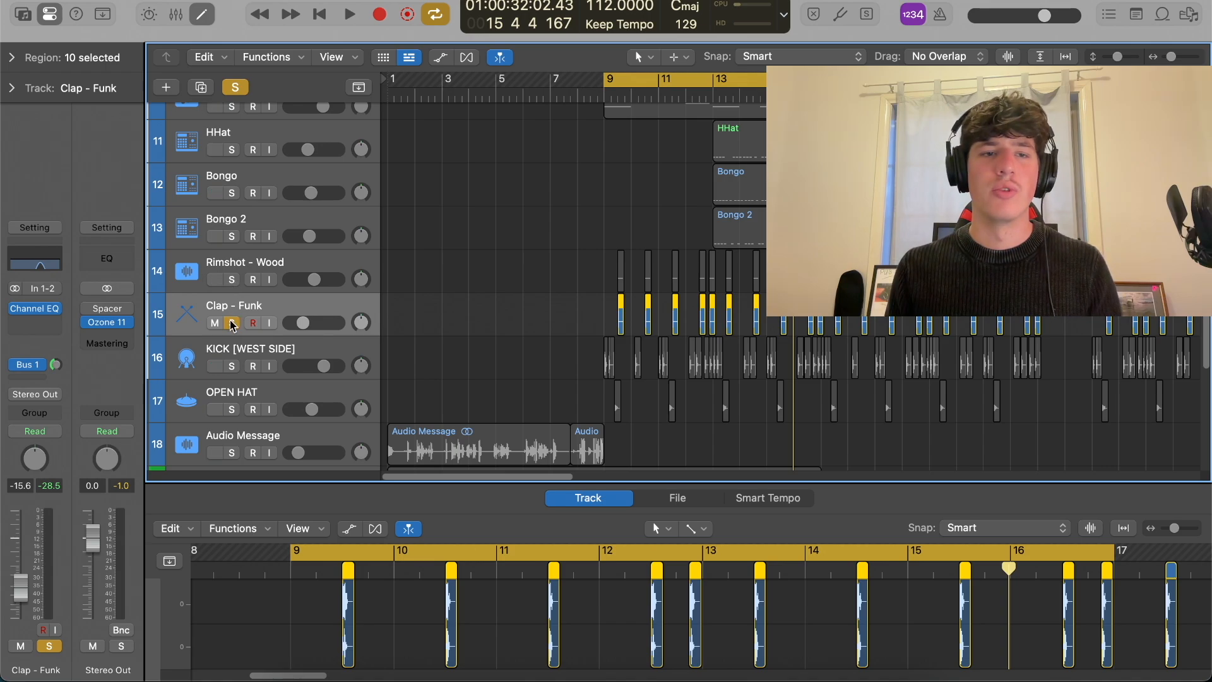
Solo only the Rimshot - Wood track and play it briefly from bar 9
alt+click(231, 279)
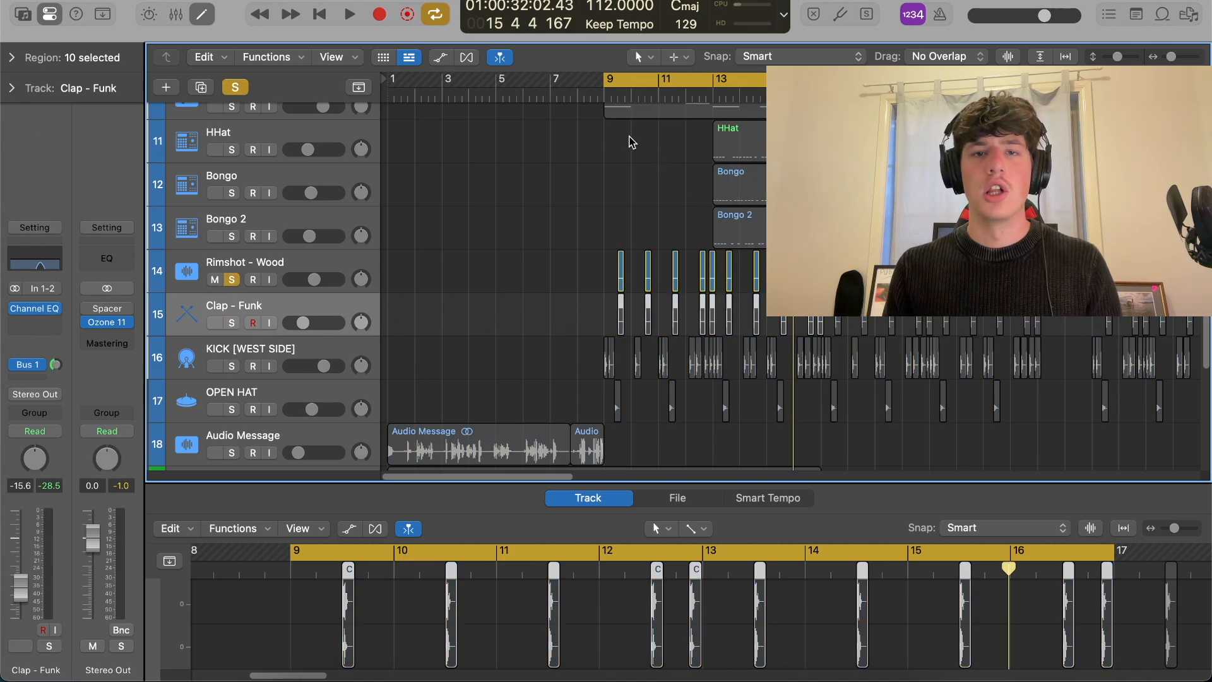
key(space)
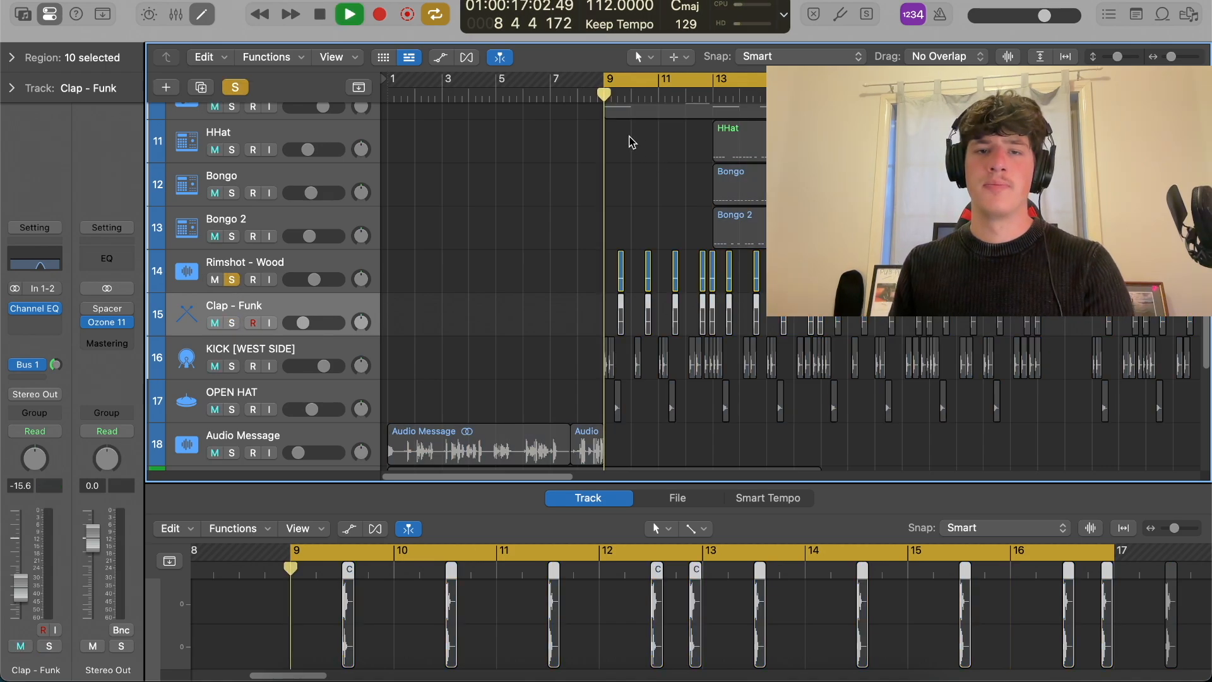
key(space)
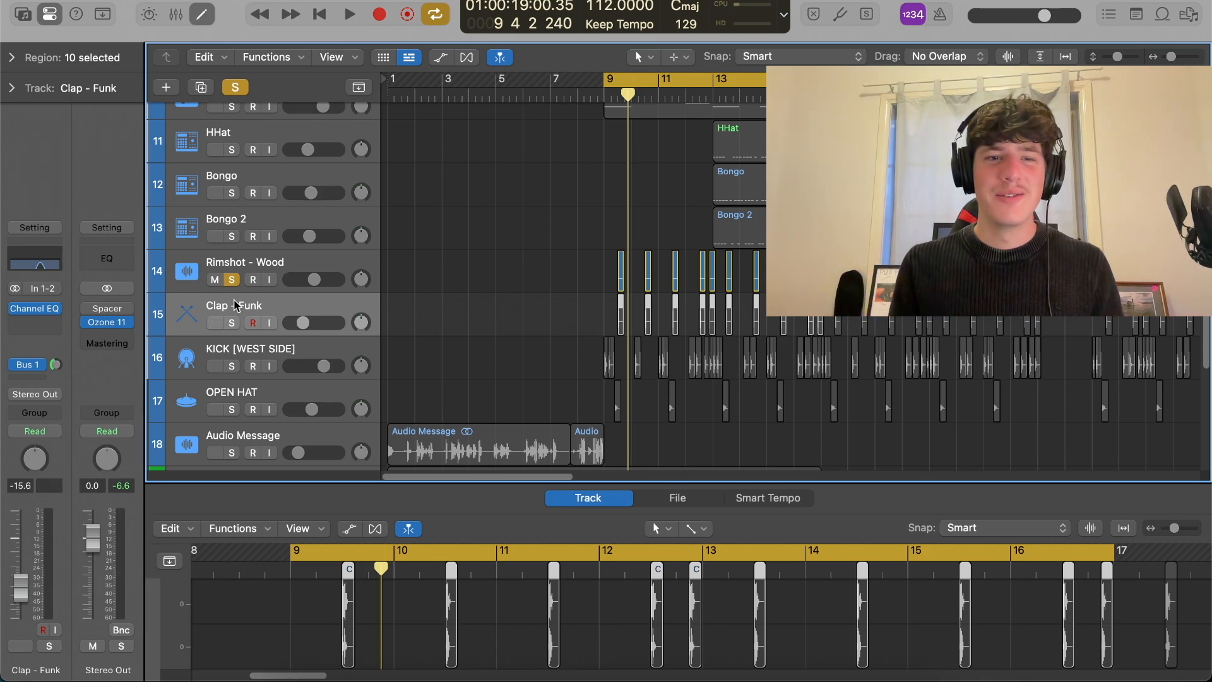
Add the Clap - Funk track to the solo and play it together with the rimshot
click(235, 323)
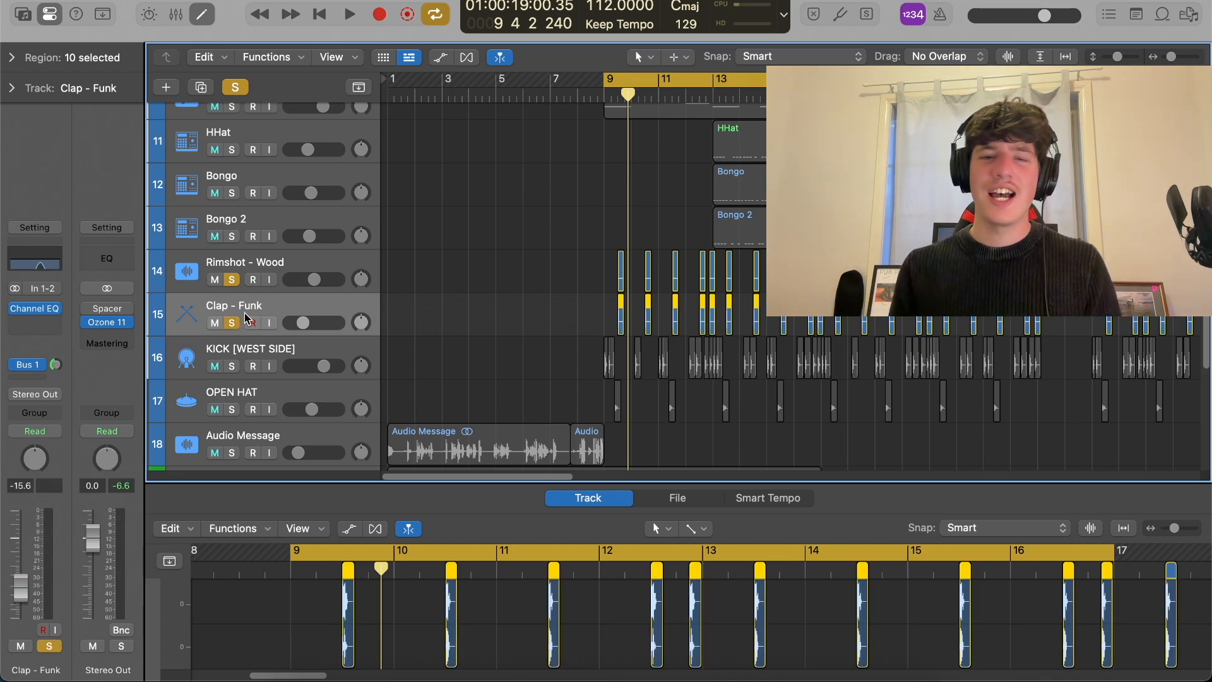
key(space)
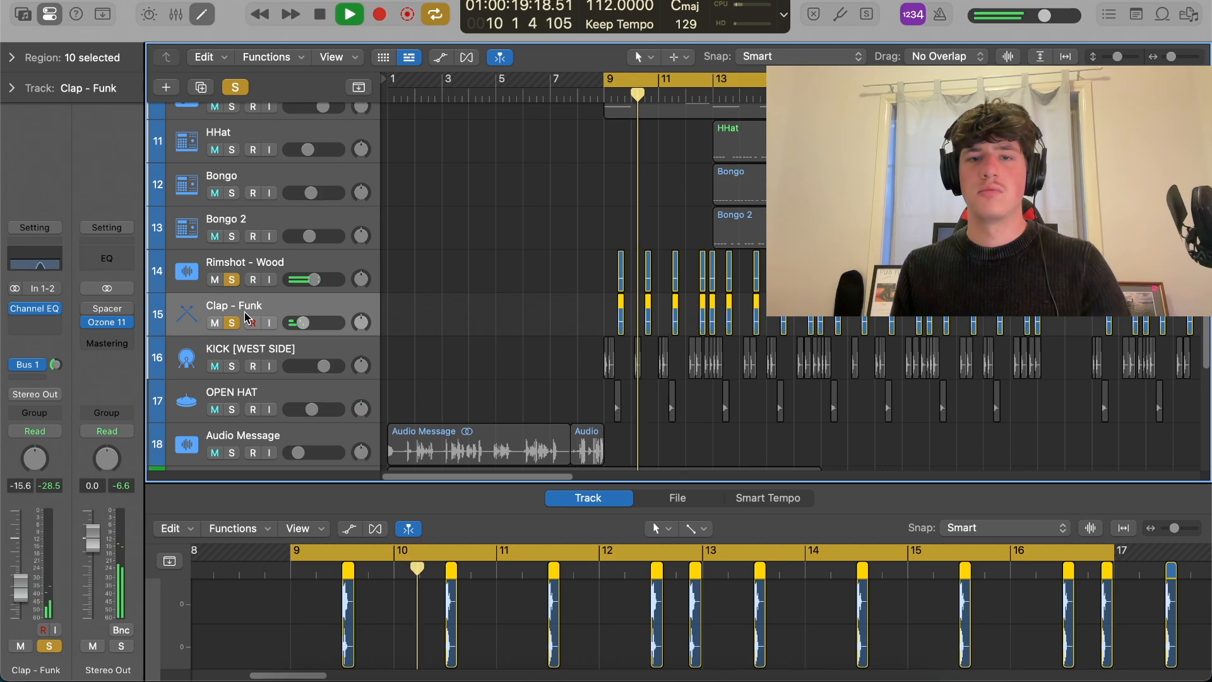
key(space)
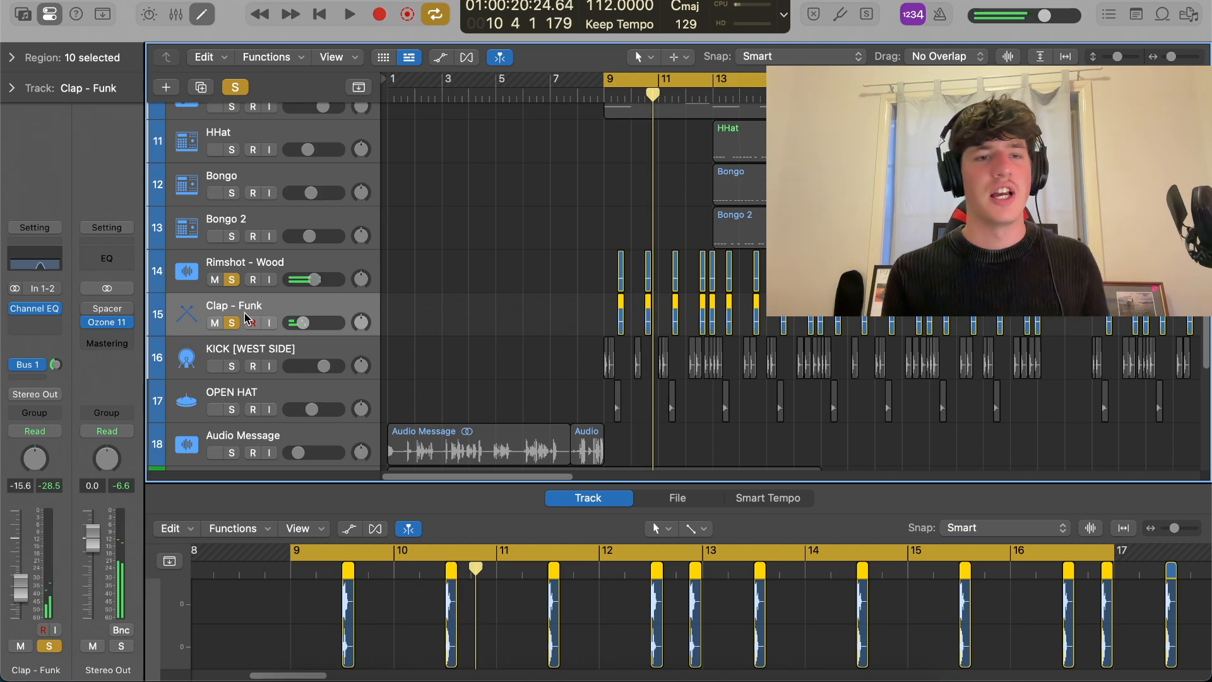
Solo the KICK [WEST SIDE], Piano, Piano +1Oct and Bass tracks along with the rimshot and clap
click(231, 366)
scroll(593, 310, up, 10)
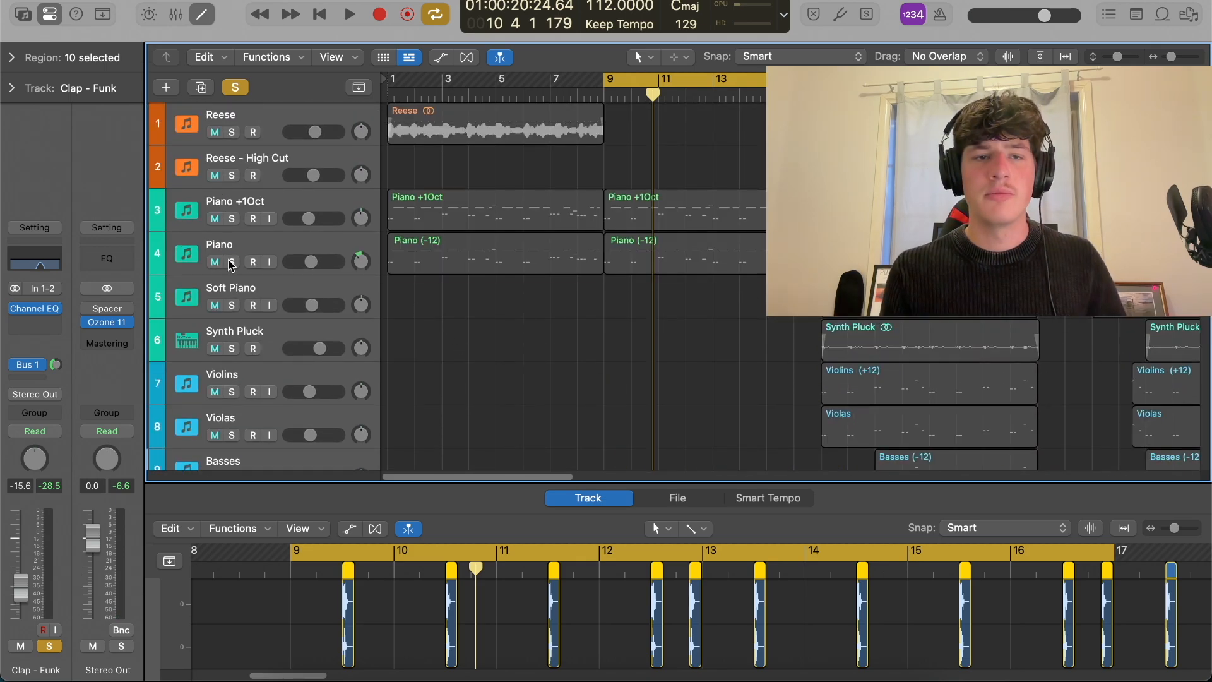
click(231, 262)
click(231, 219)
scroll(568, 387, down, 5)
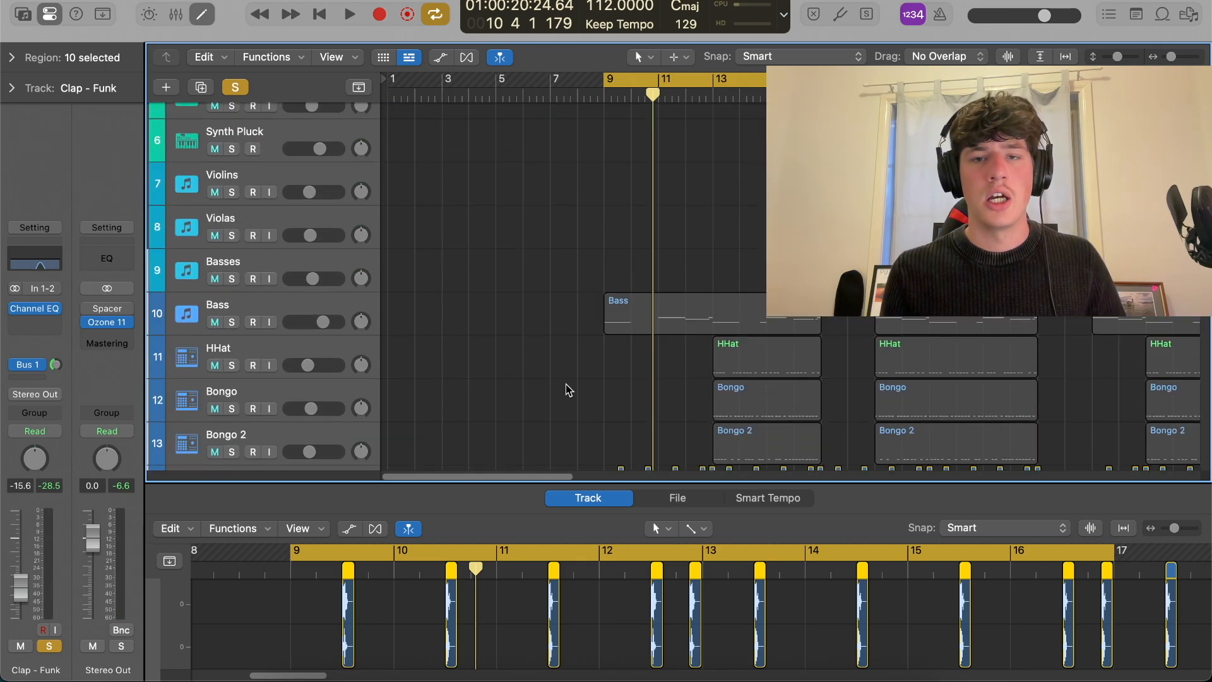
click(232, 313)
Play the soloed pianos, bass, rimshot, clap and kick together from bar 9 into bar 13
scroll(694, 303, down, 3)
key(space)
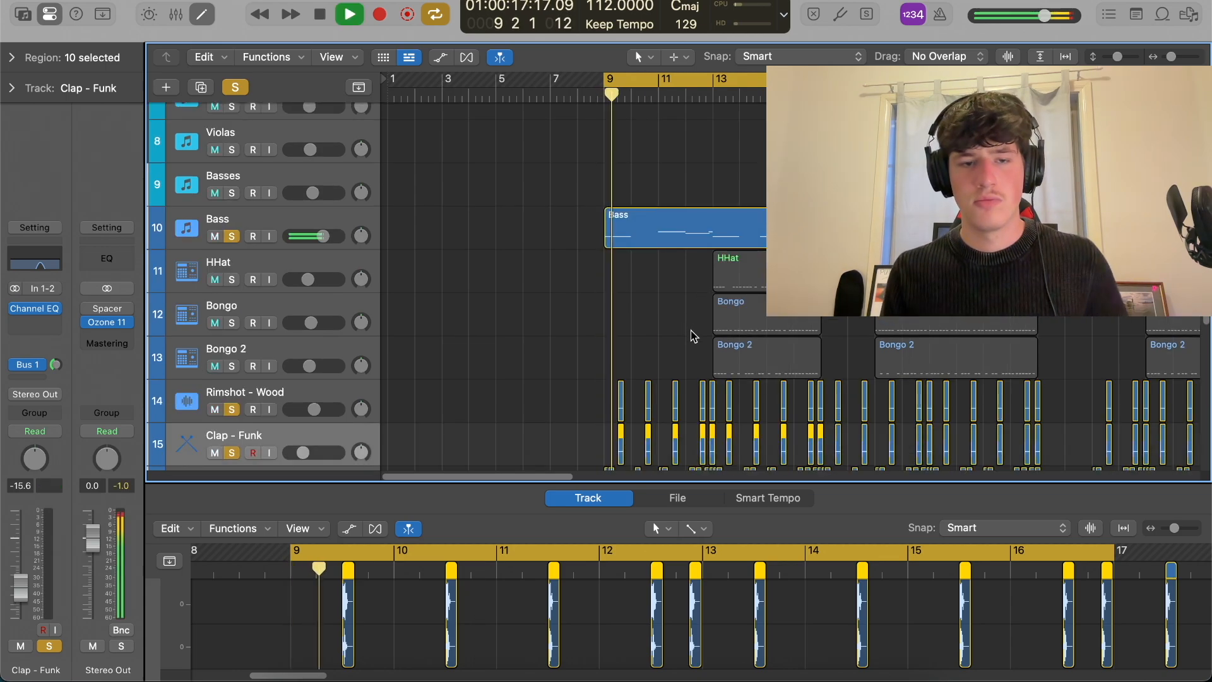
scroll(668, 362, down, 1)
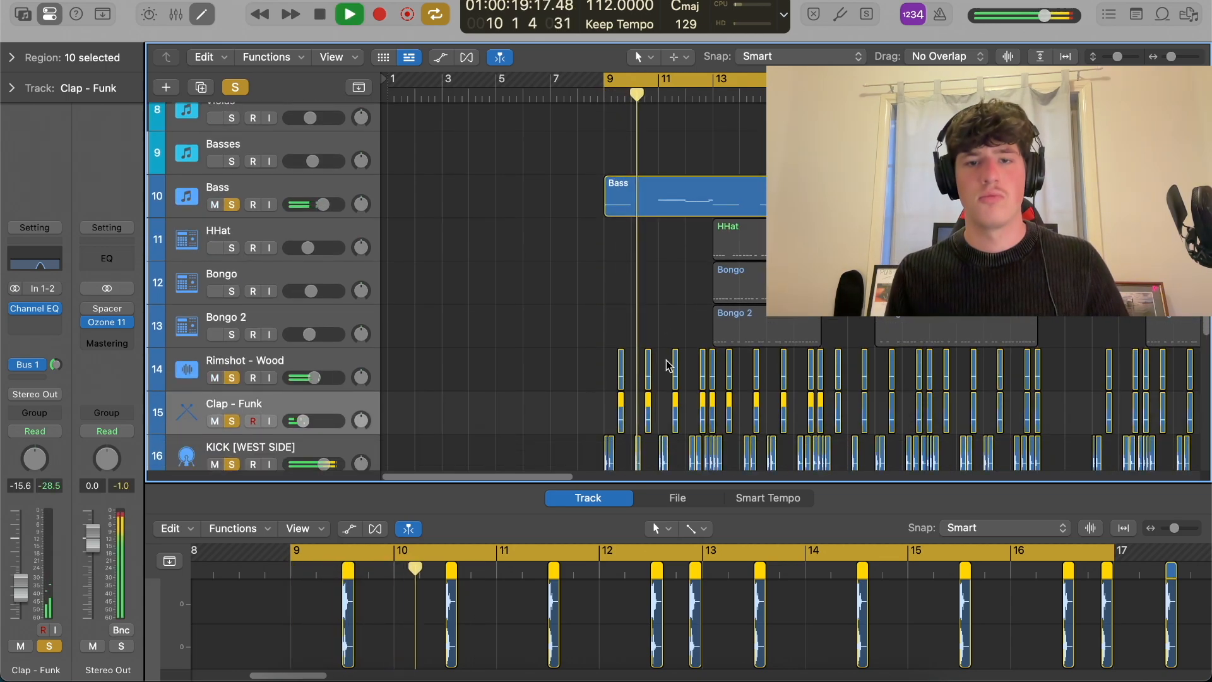
scroll(669, 364, down, 3)
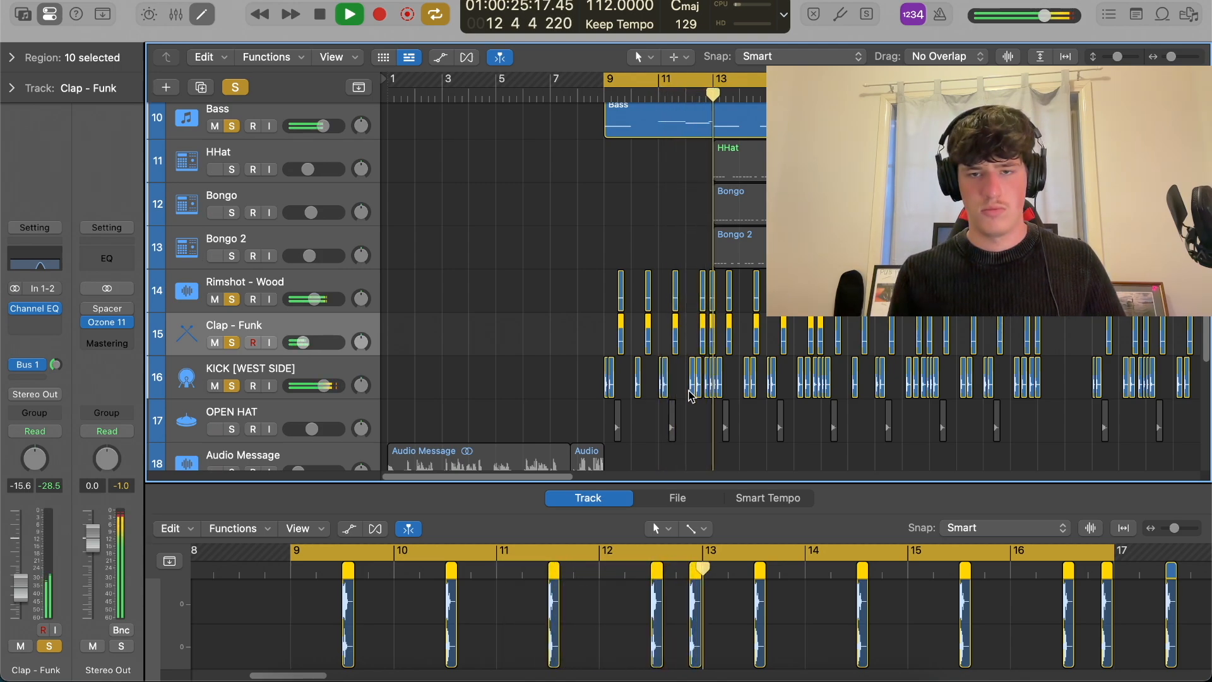
key(space)
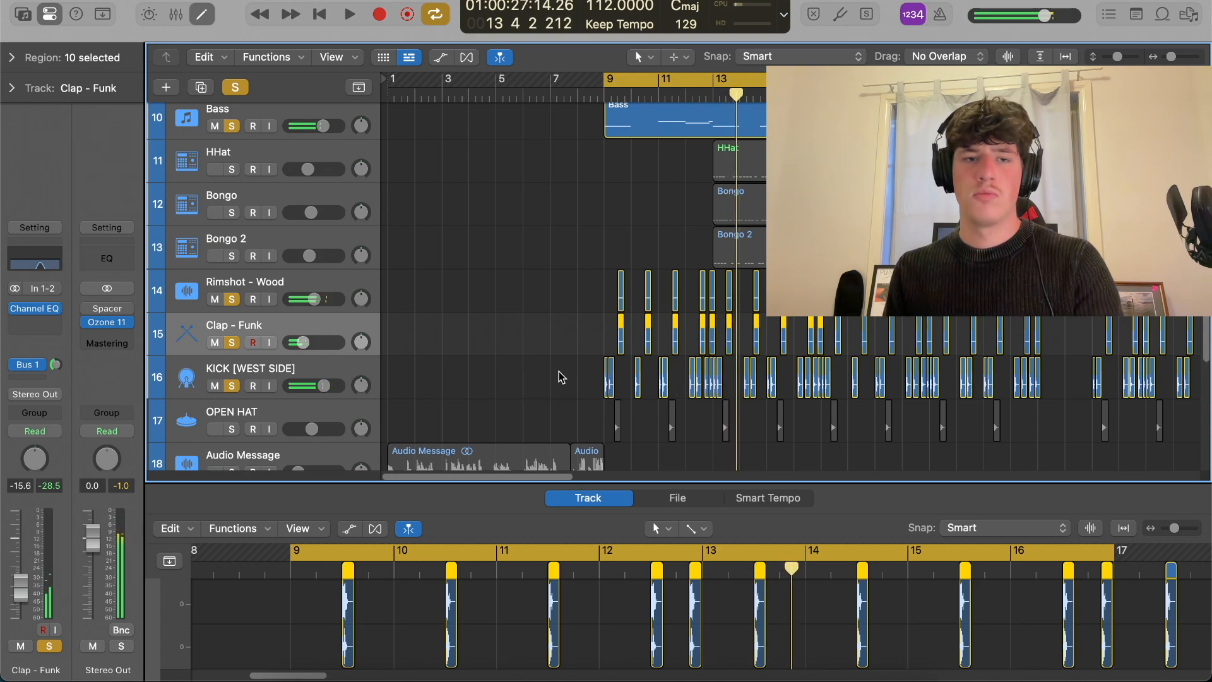
Show the Channel EQ of the Clap - Funk track and unsolo the Rimshot - Wood track
click(54, 262)
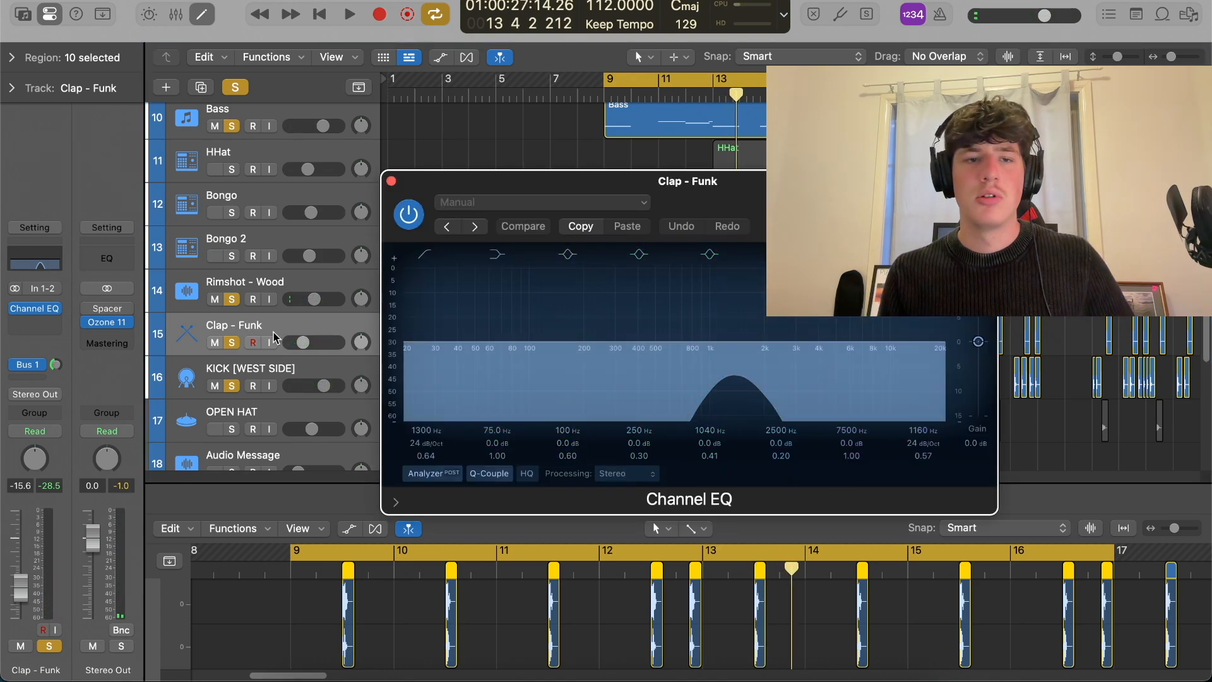
click(230, 299)
Change the soloed tracks to focus on the HHat and play its pattern from bar 13
scroll(240, 284, up, 5)
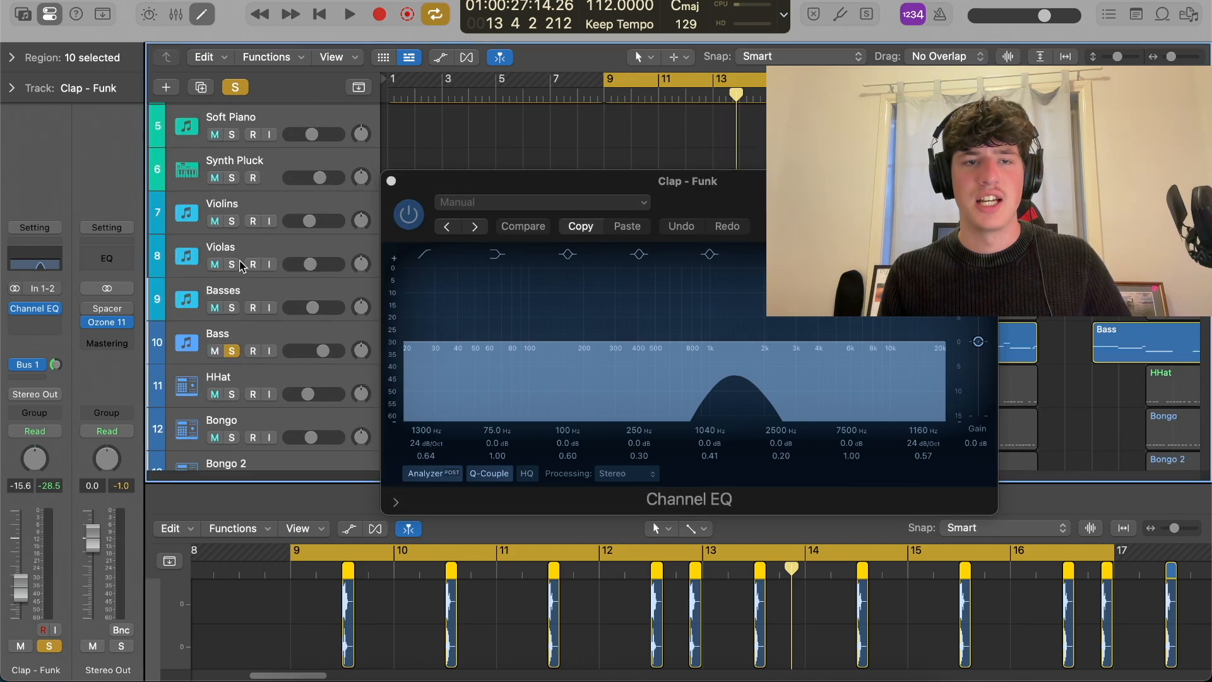
scroll(253, 316, up, 3)
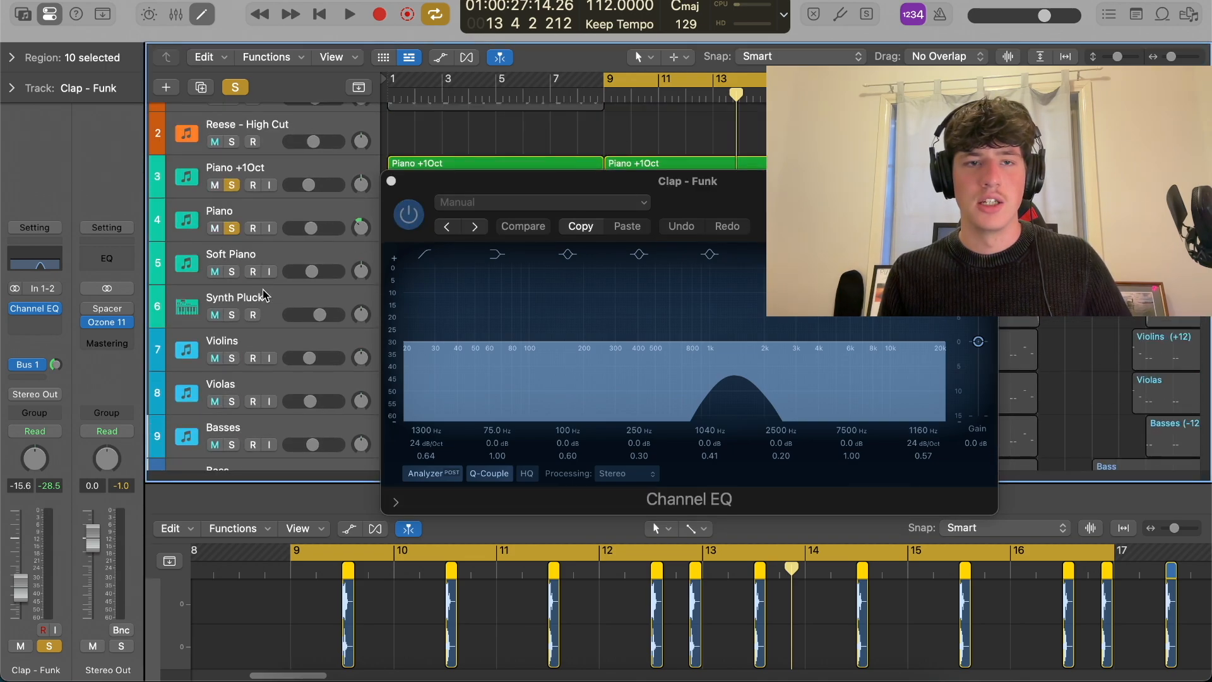
click(232, 185)
scroll(234, 252, down, 10)
key(space)
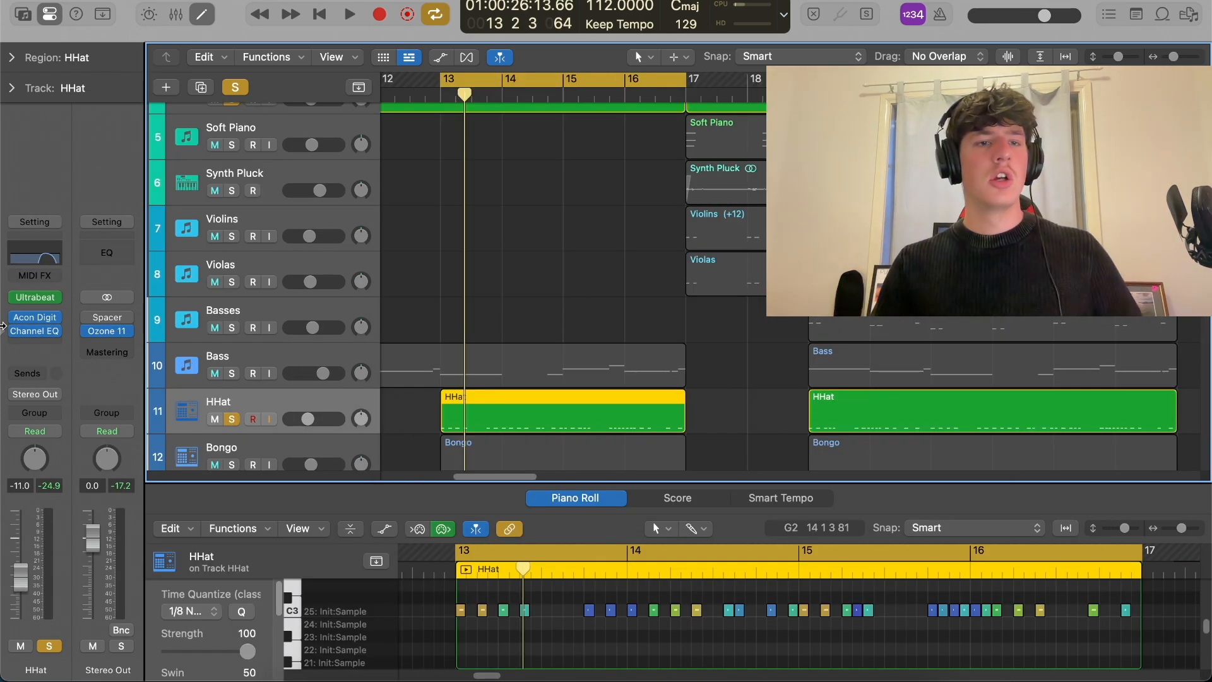
Open the HHat track's Ultrabeat instrument to show its sample and settings, and close it
click(41, 310)
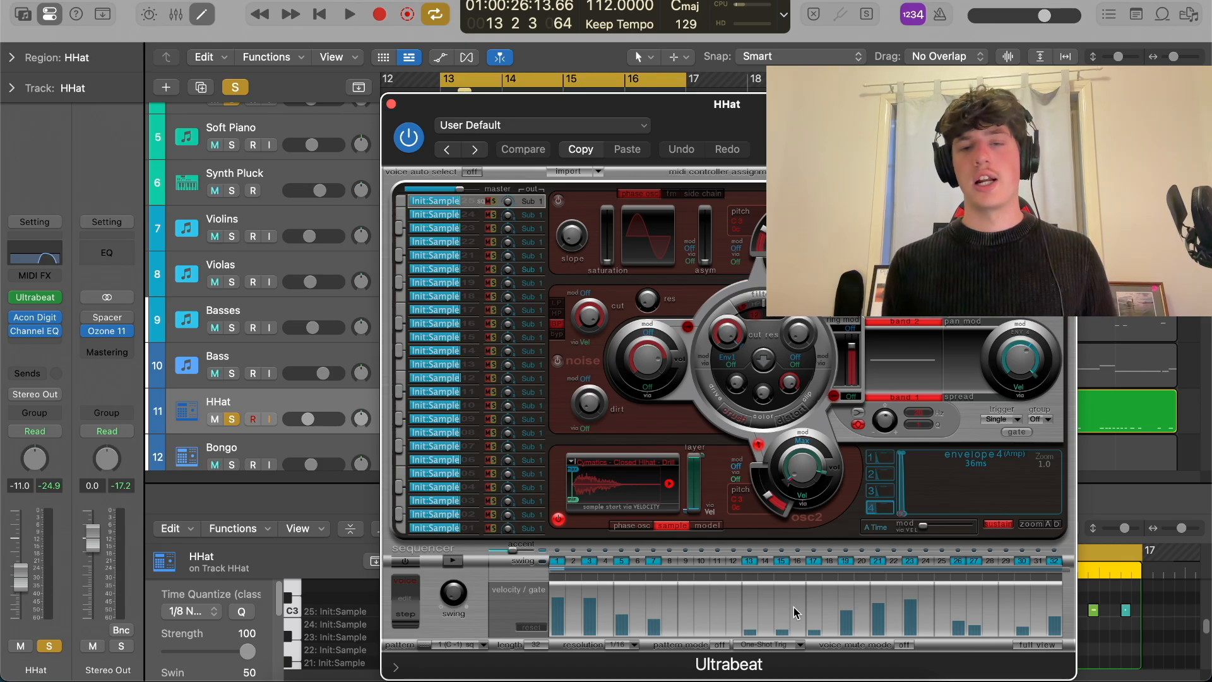
click(391, 104)
Play the HHat with the Piano and Piano +1Oct tracks through the loop from bar 13
scroll(511, 385, up, 3)
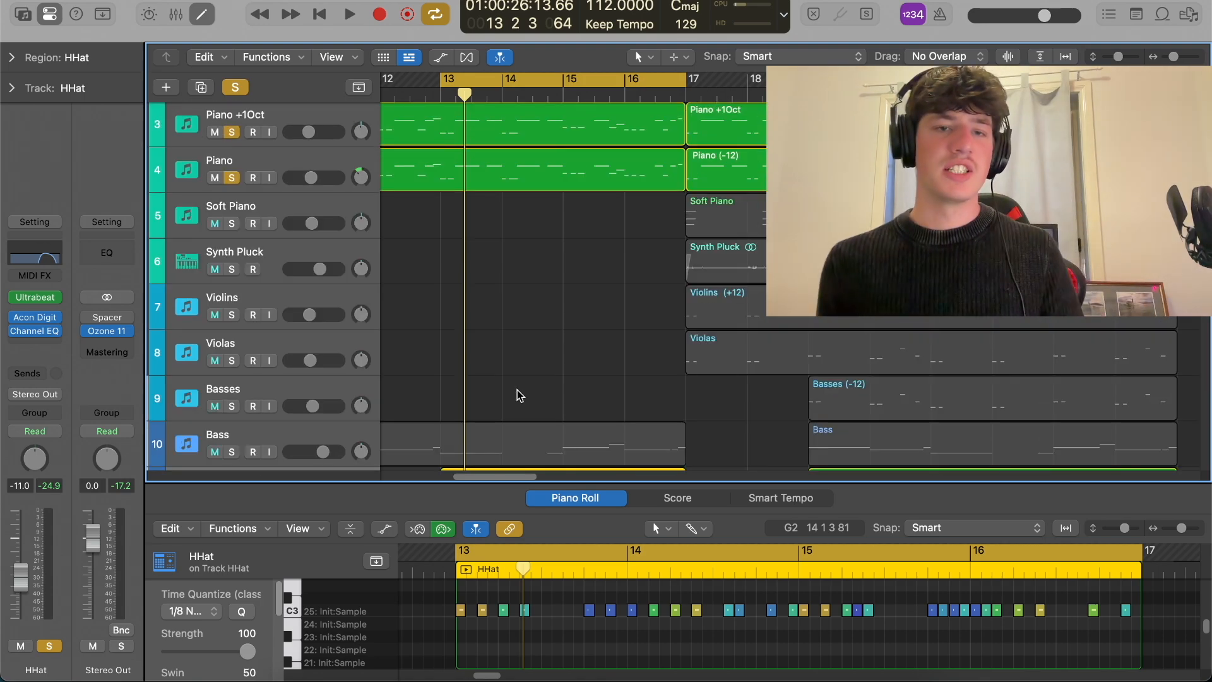
key(space)
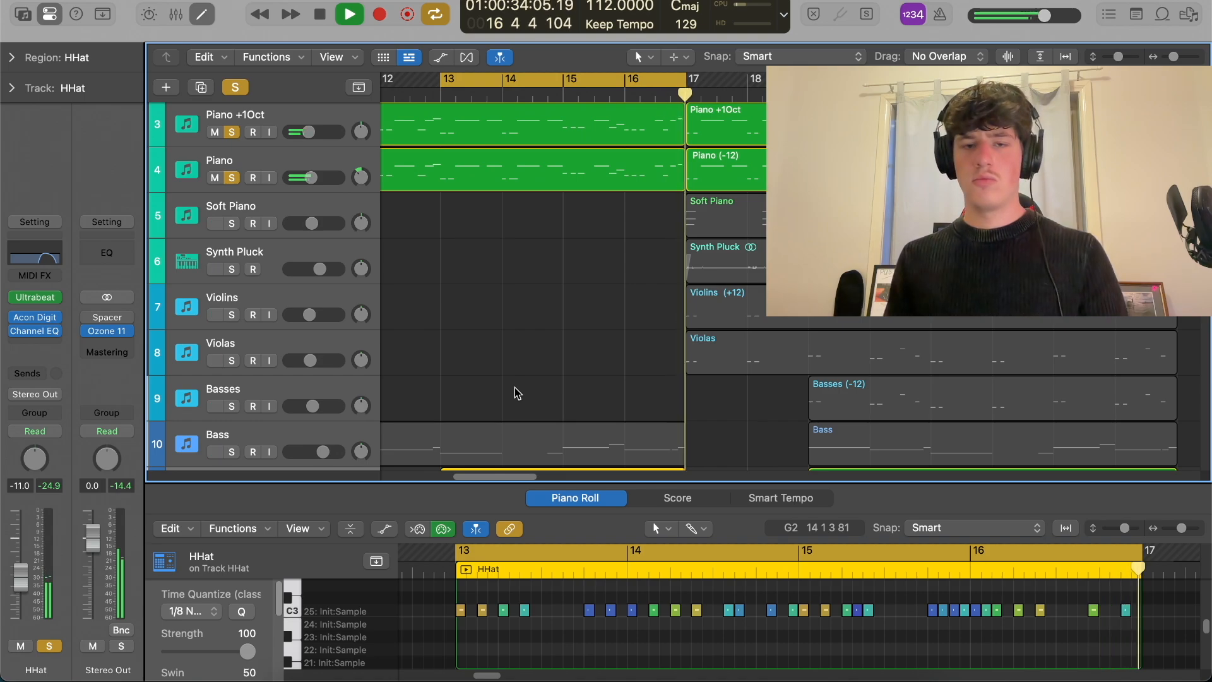
scroll(514, 387, down, 2)
scroll(513, 387, down, 2)
key(space)
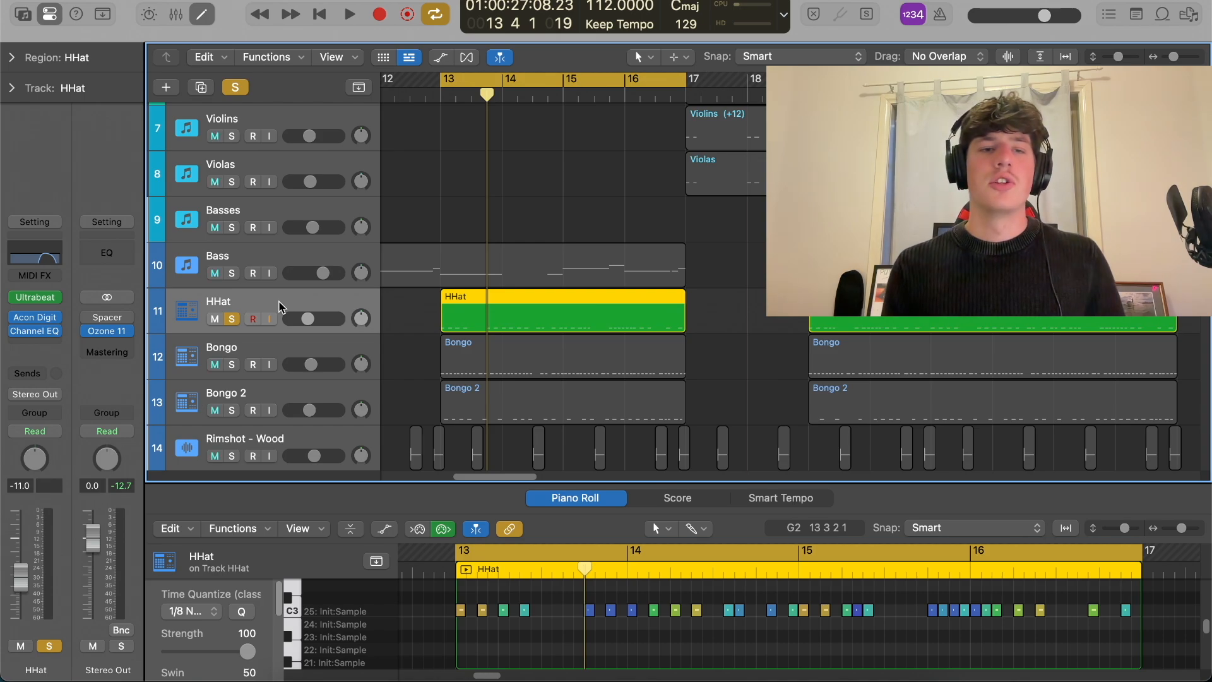
Solo the Bongo and Bongo 2 tracks, unsolo the HHat, and play both bongos from bar 13
click(232, 364)
click(233, 410)
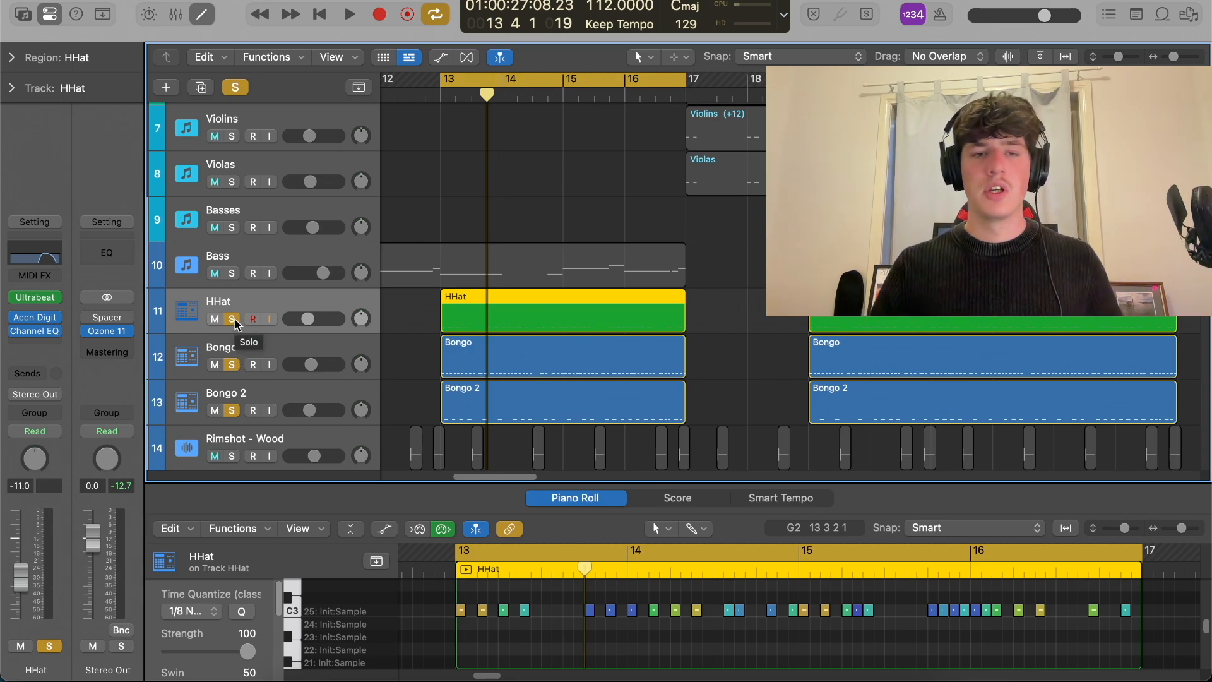
click(232, 319)
key(space)
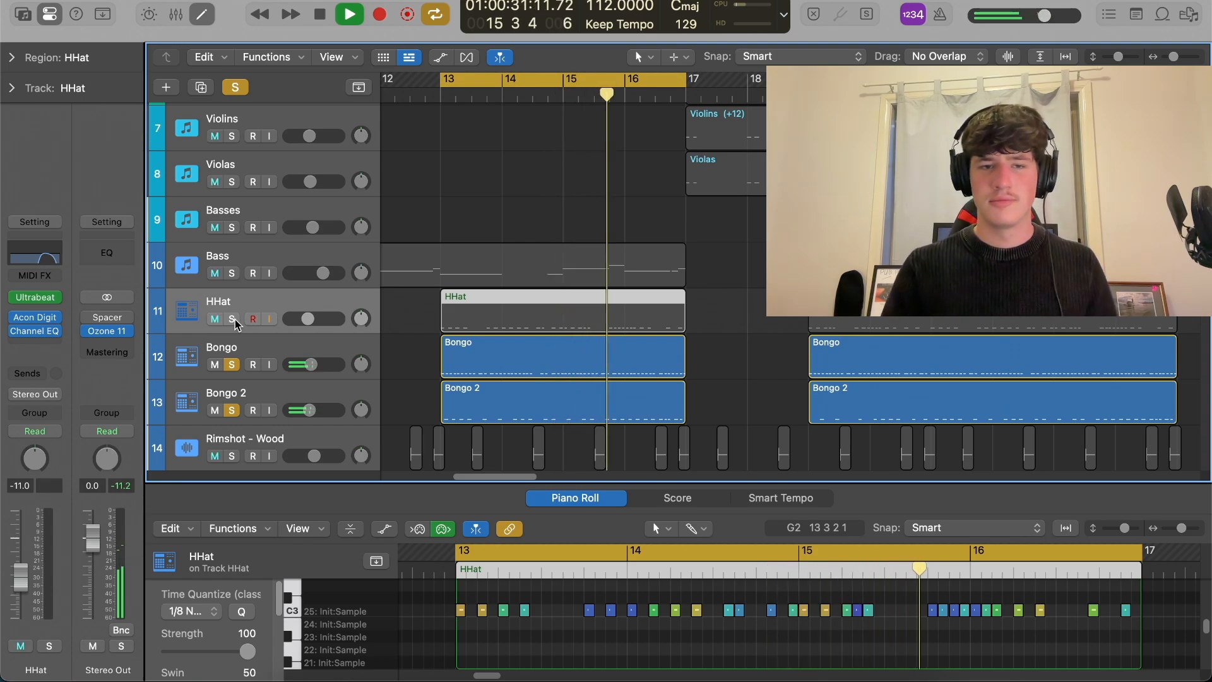
Show the Bongo region's notes during playback and unsolo Bongo to hear Bongo 2 alone with its notes
click(551, 401)
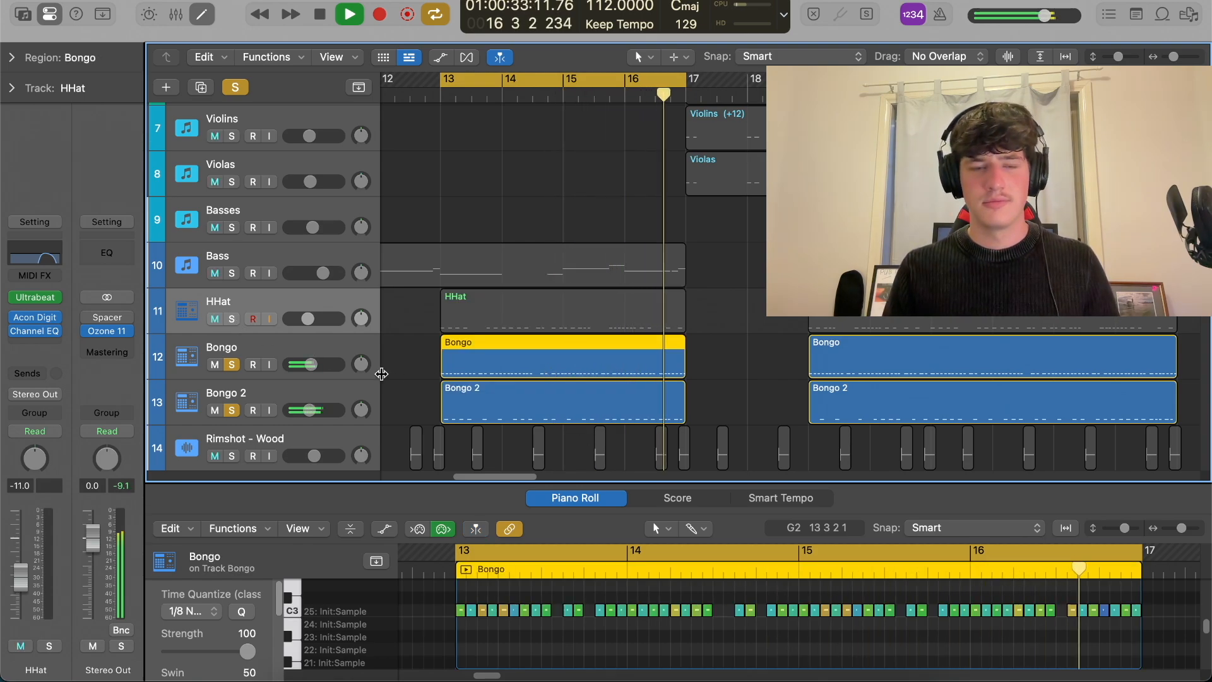
click(231, 364)
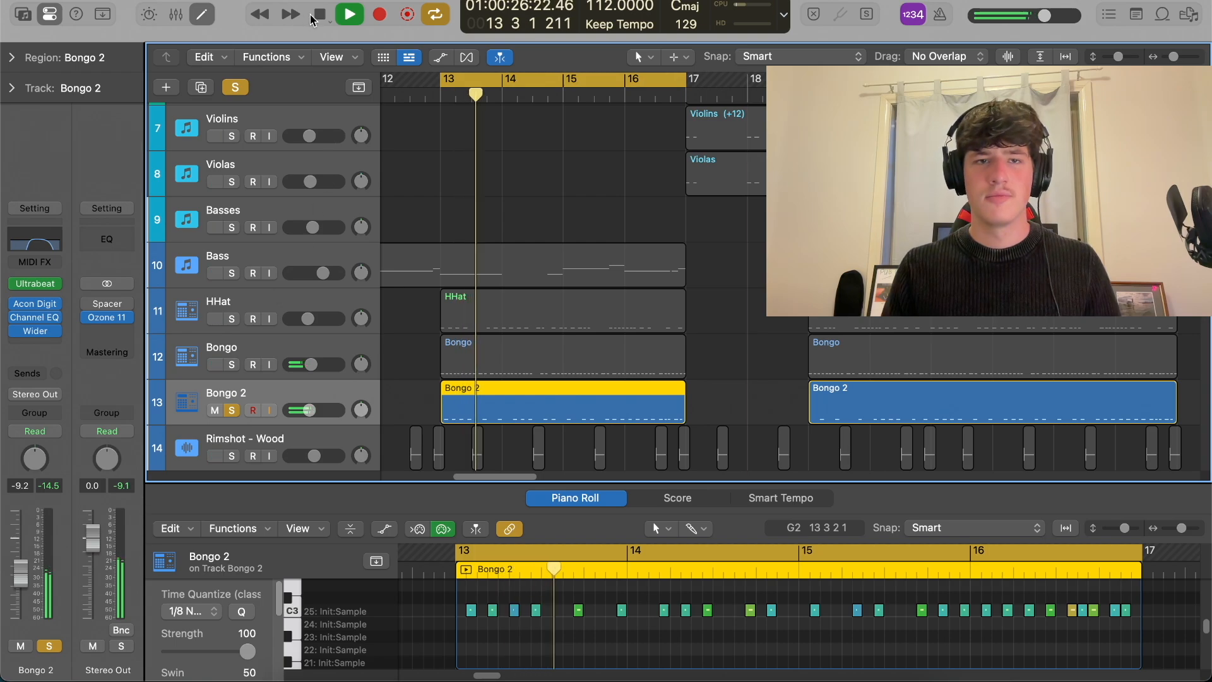
key(space)
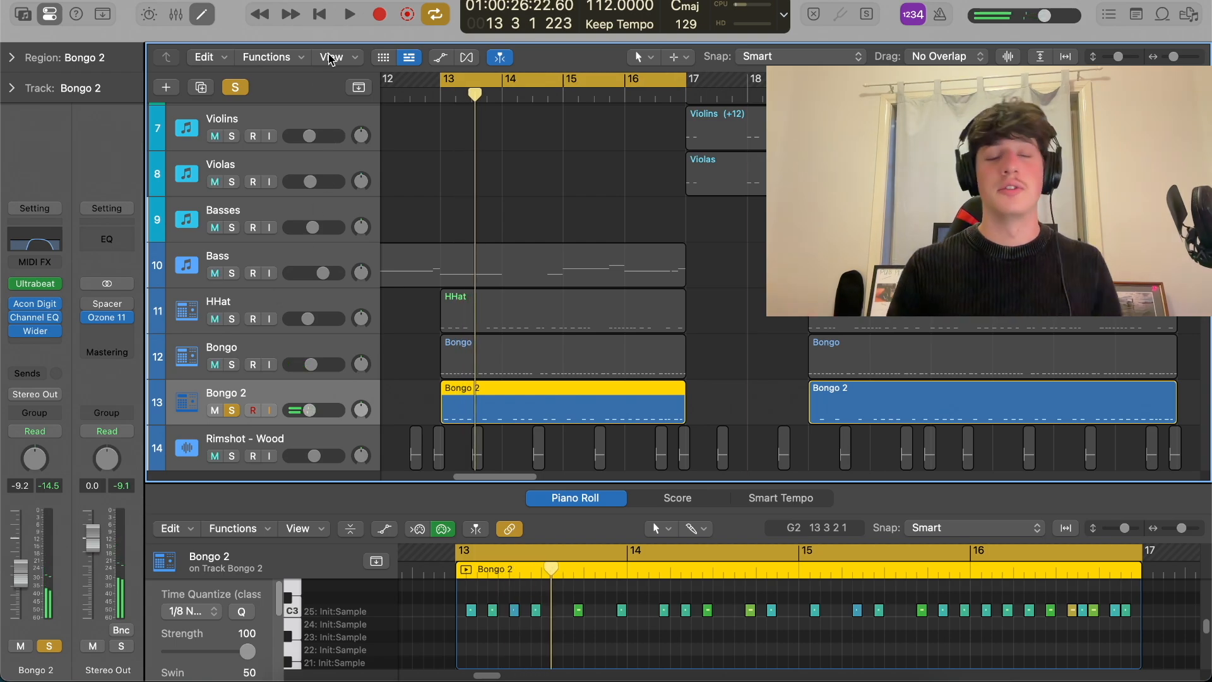
Solo the Bongo, HHat, Piano and Piano +1Oct tracks in addition to Bongo 2
click(232, 364)
click(232, 320)
scroll(267, 354, up, 2)
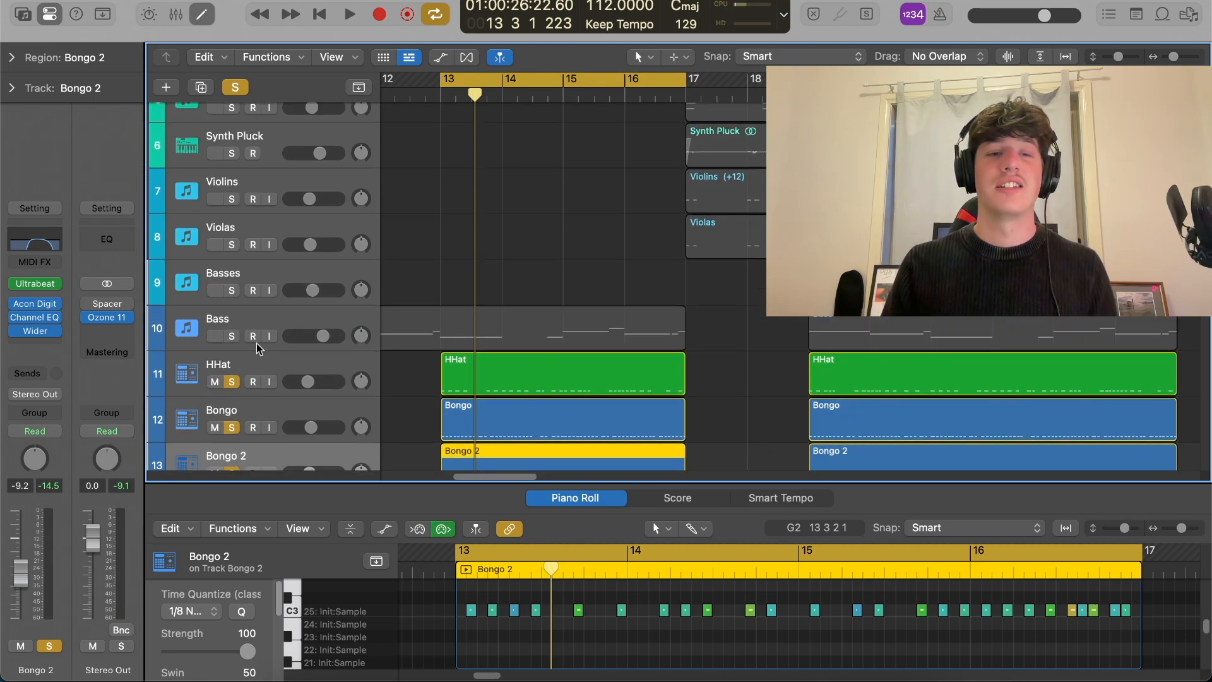
scroll(247, 344, up, 5)
click(231, 254)
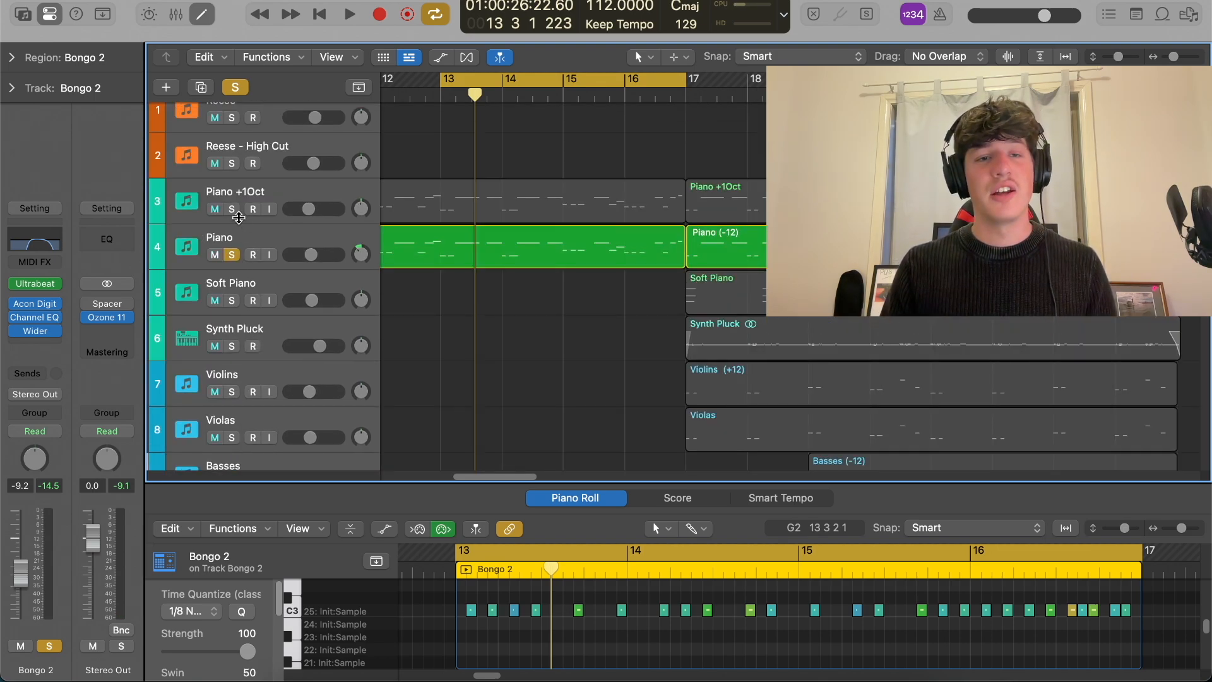
click(231, 209)
Add the Bass, KICK [WEST SIDE], Clap - Funk and Rimshot - Wood tracks to the soloed group
scroll(249, 303, down, 6)
click(231, 312)
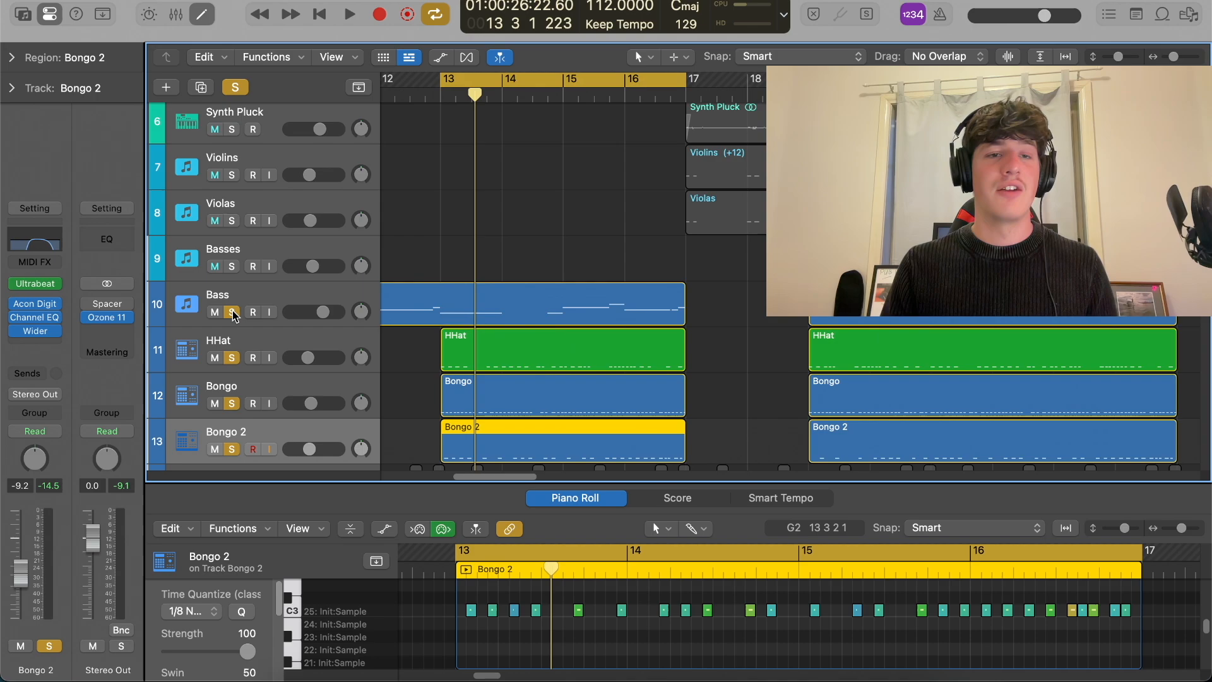
scroll(275, 365, down, 5)
click(232, 372)
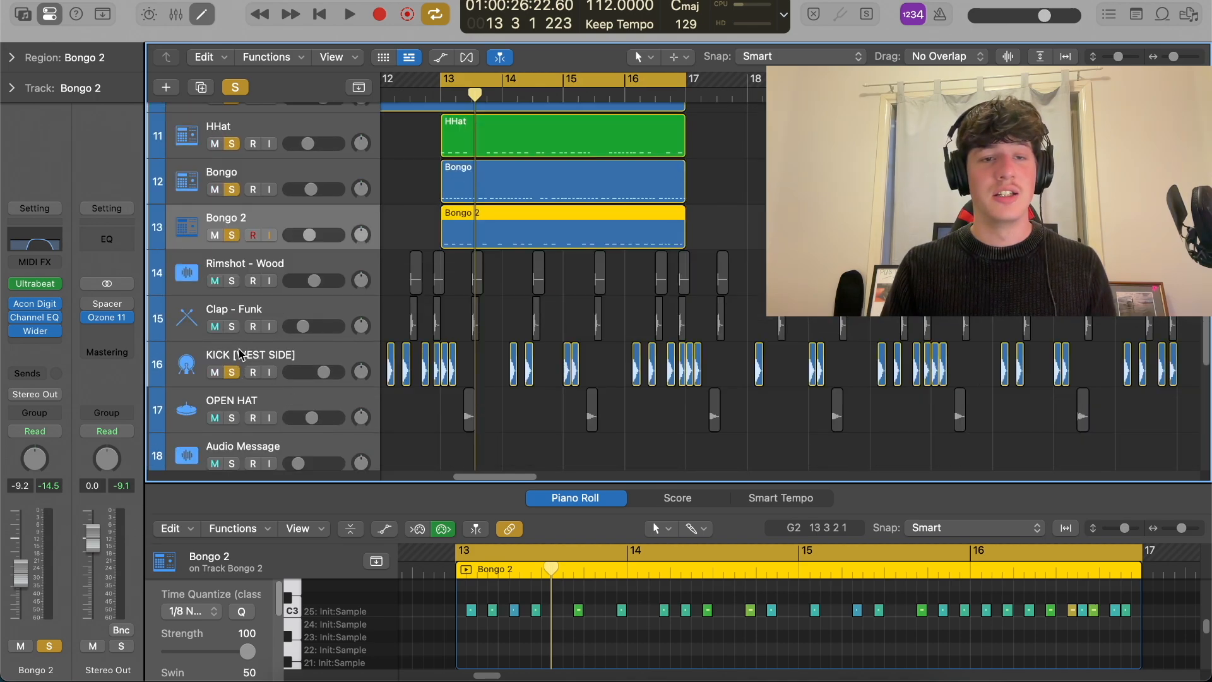
click(232, 326)
click(232, 281)
scroll(379, 351, up, 6)
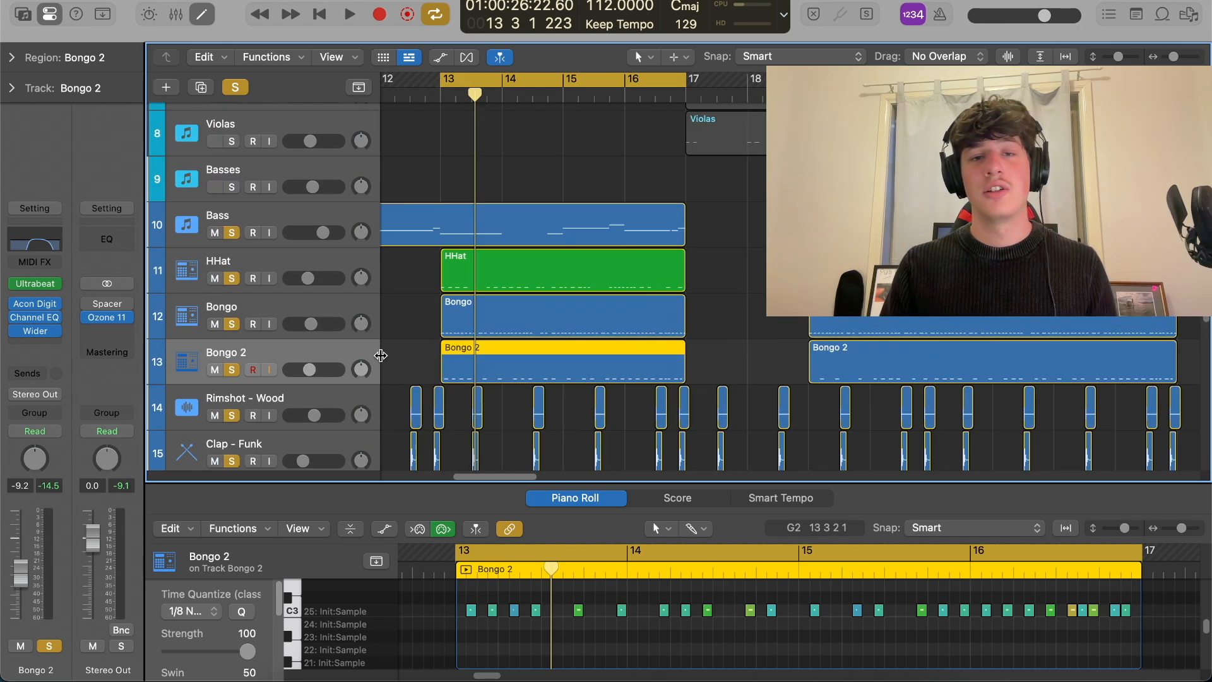
Extend the cycle range back to bar 11 and play the soloed tracks together through bar 16
scroll(404, 327, left, 6)
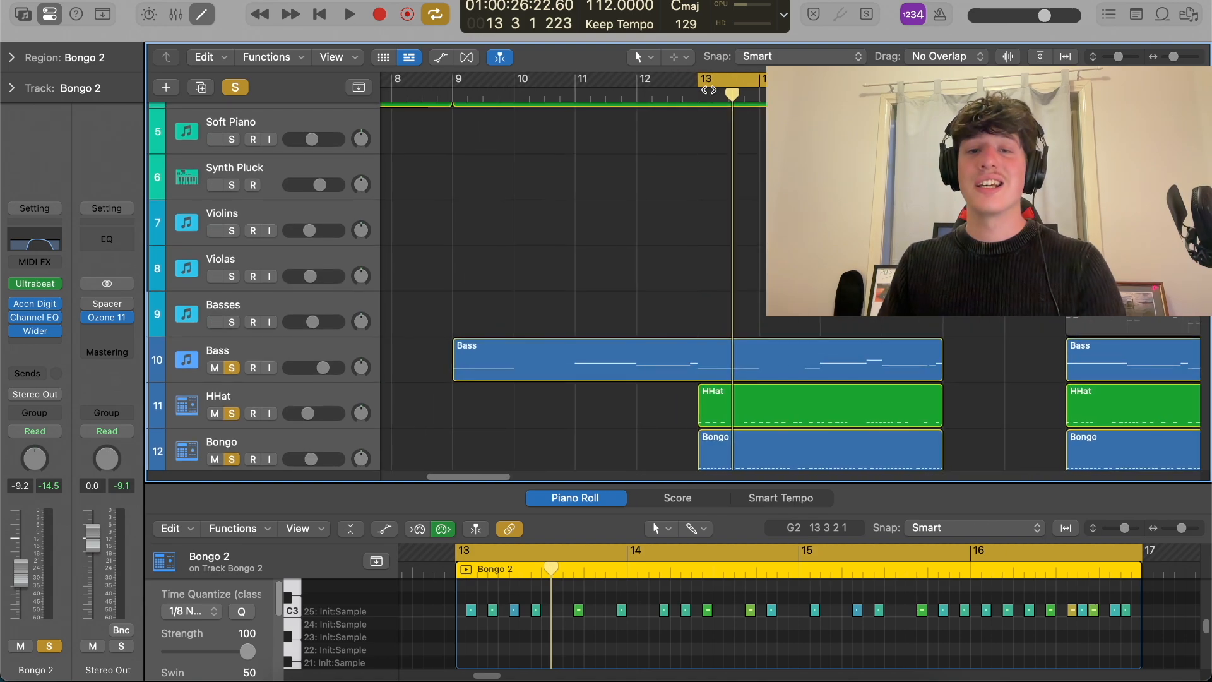
drag(702, 81, 581, 123)
key(space)
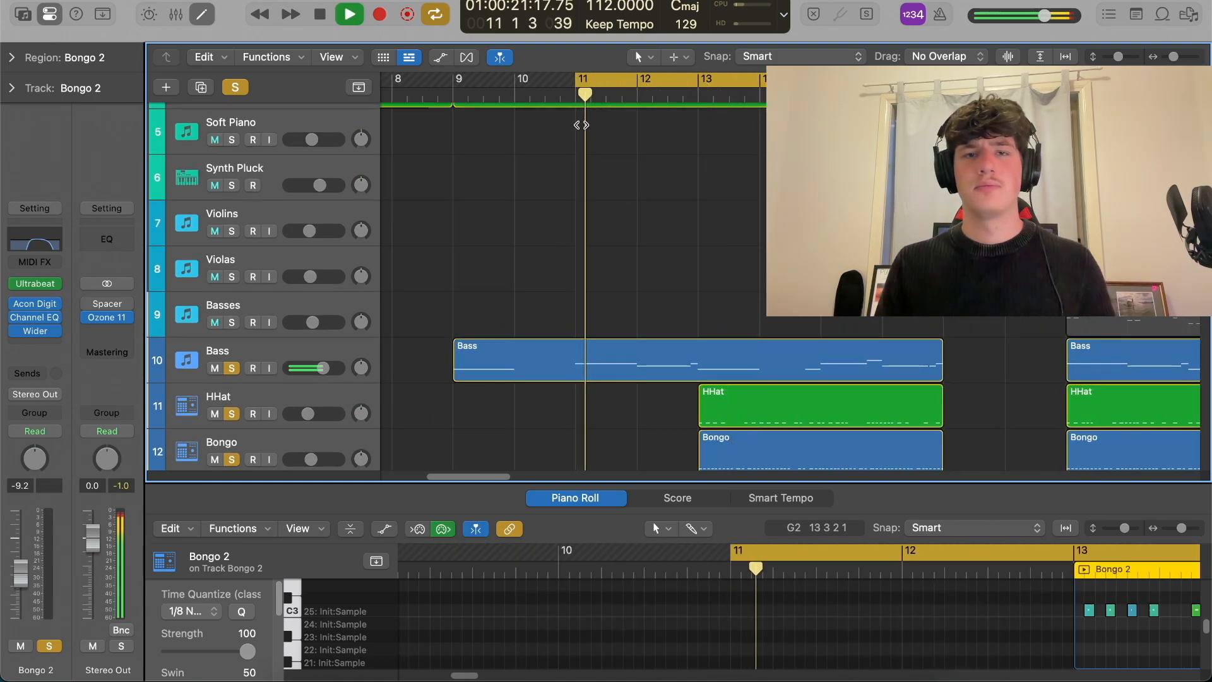
scroll(756, 314, down, 3)
scroll(821, 372, down, 2)
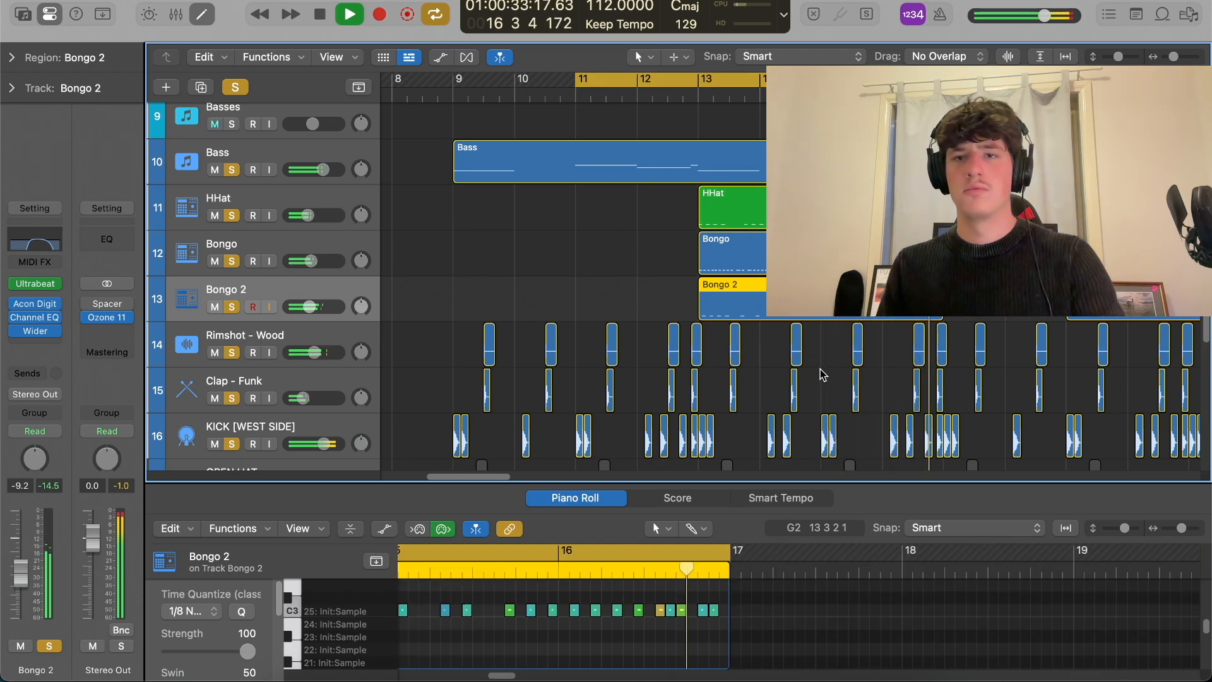
key(space)
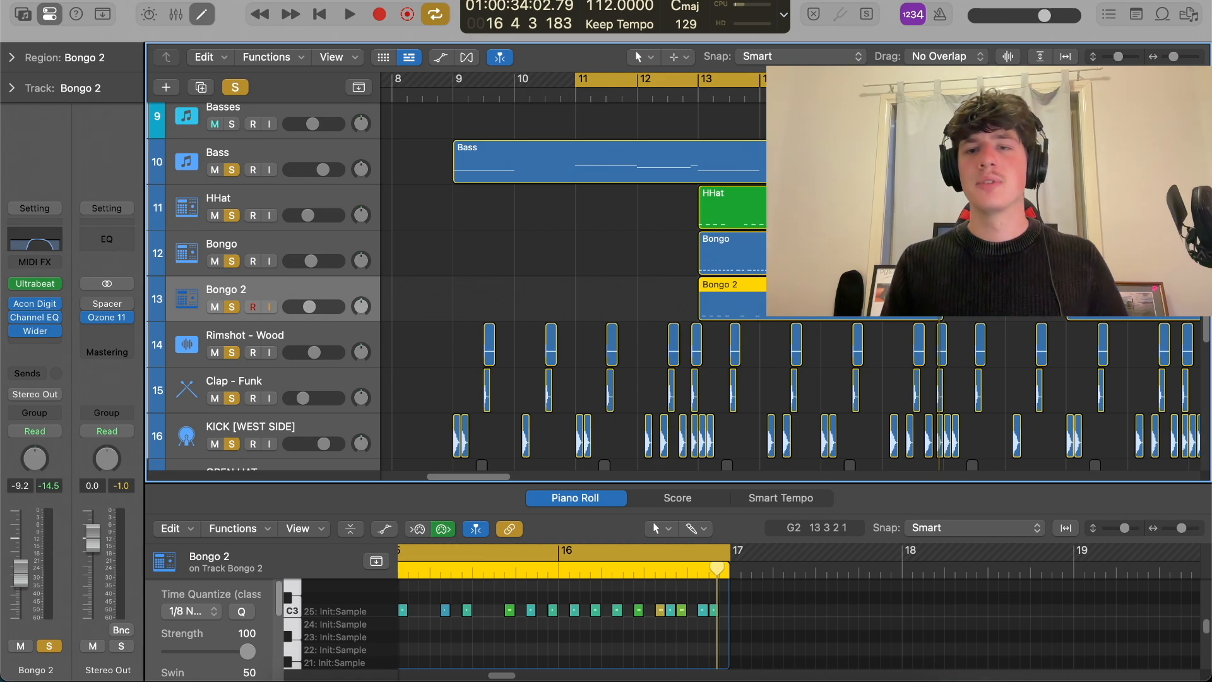
Inspect the Soft Piano track's Channel EQ and LABS instrument, and play the soloed track
scroll(673, 288, up, 5)
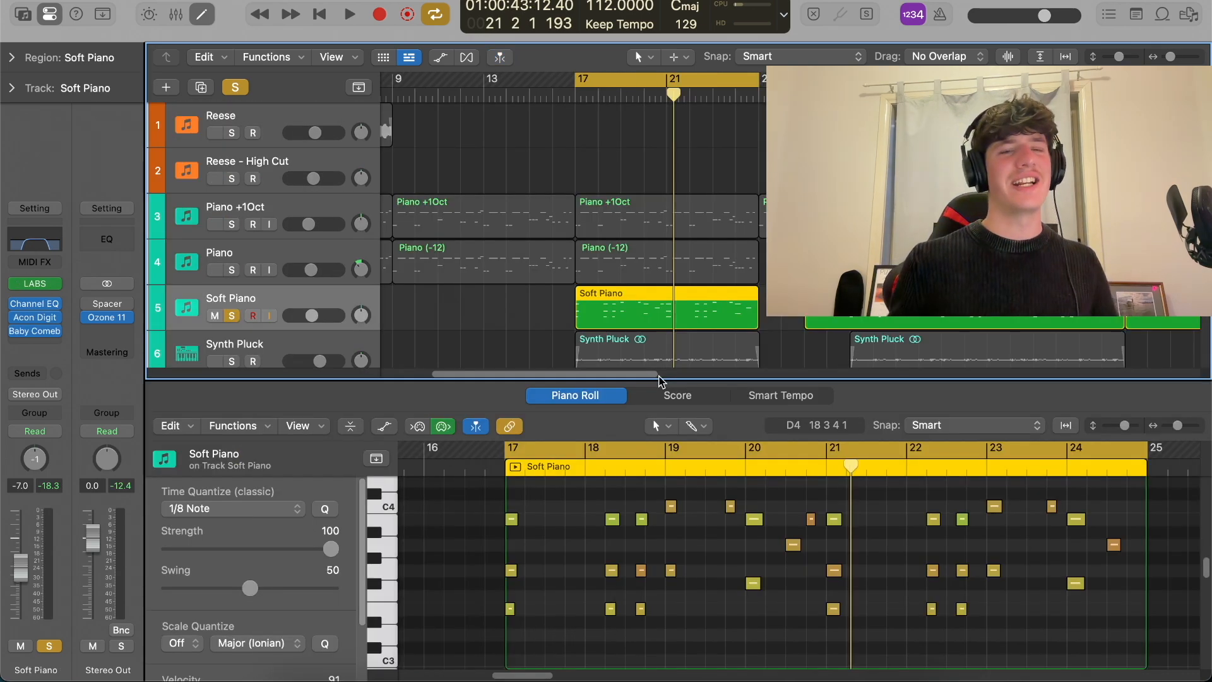
click(36, 304)
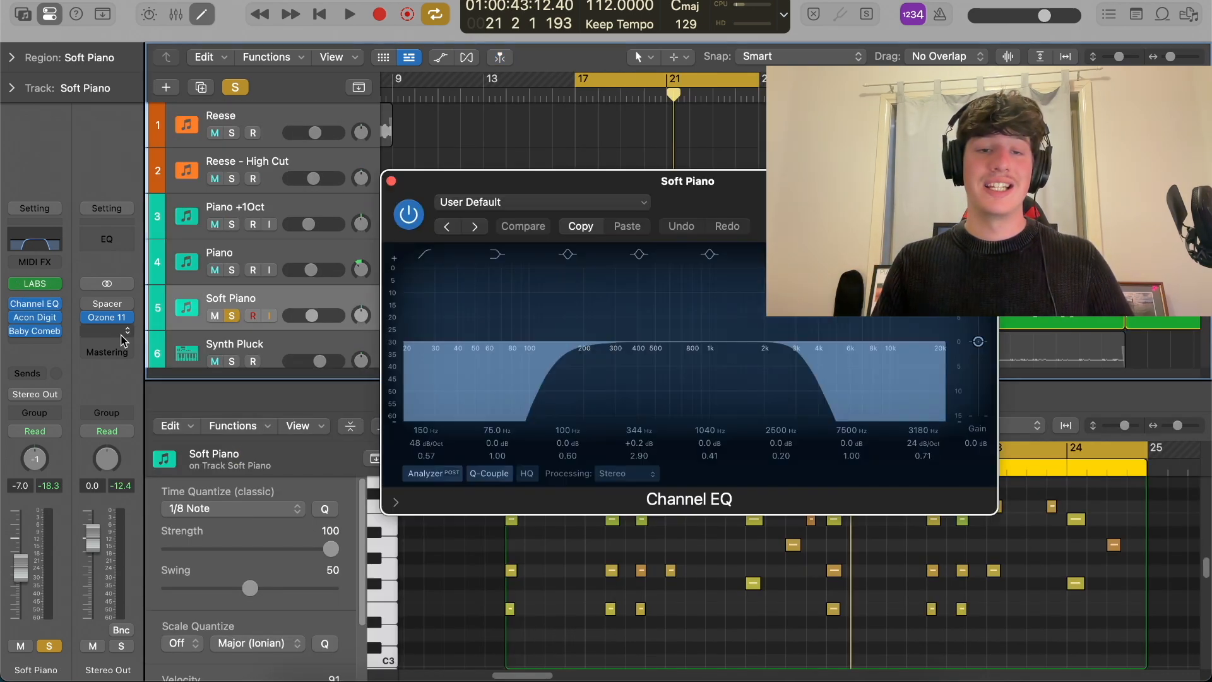
click(36, 283)
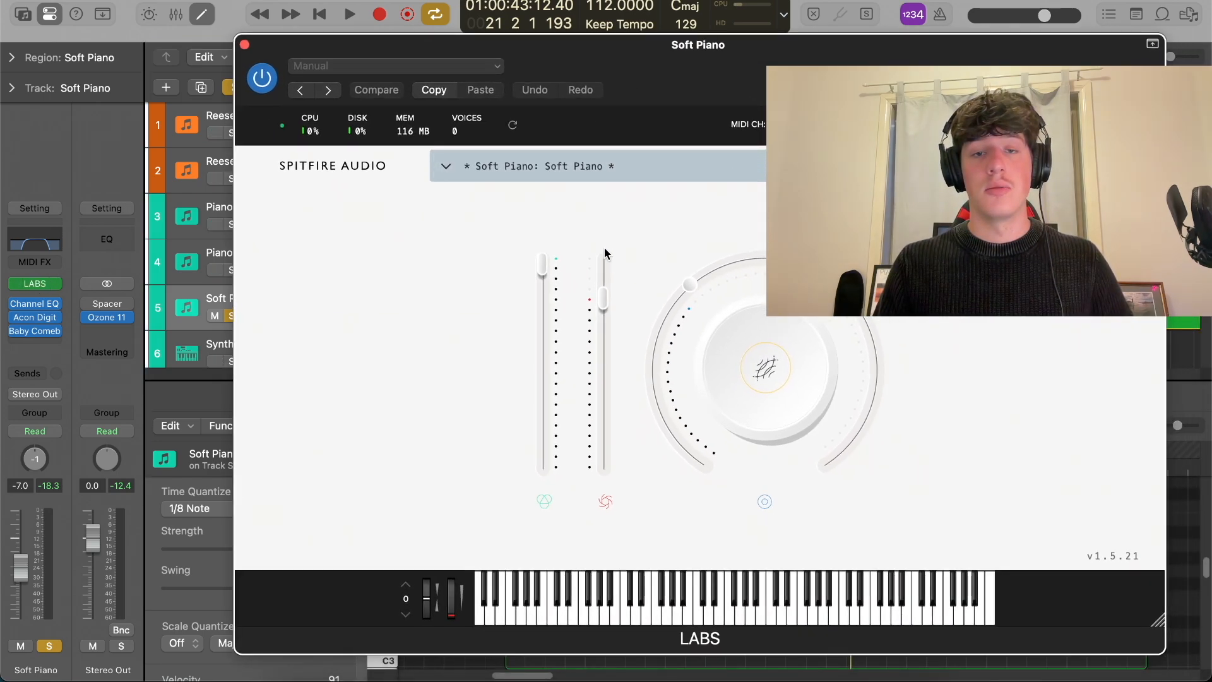
click(244, 44)
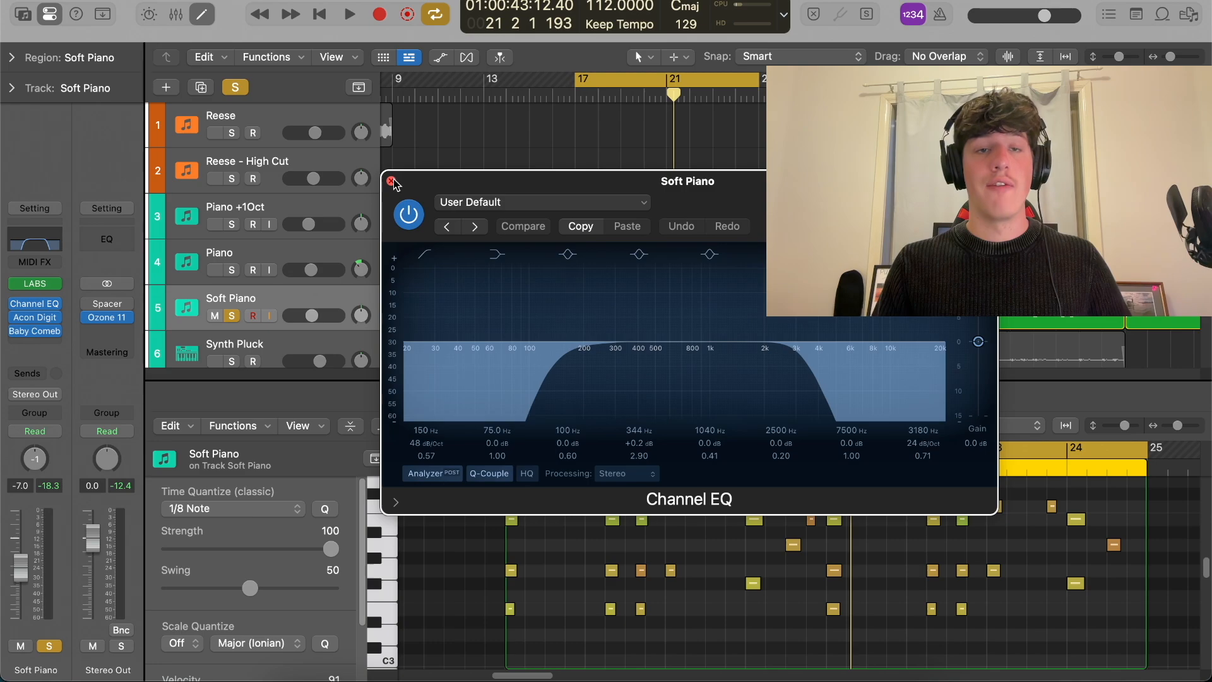
click(392, 182)
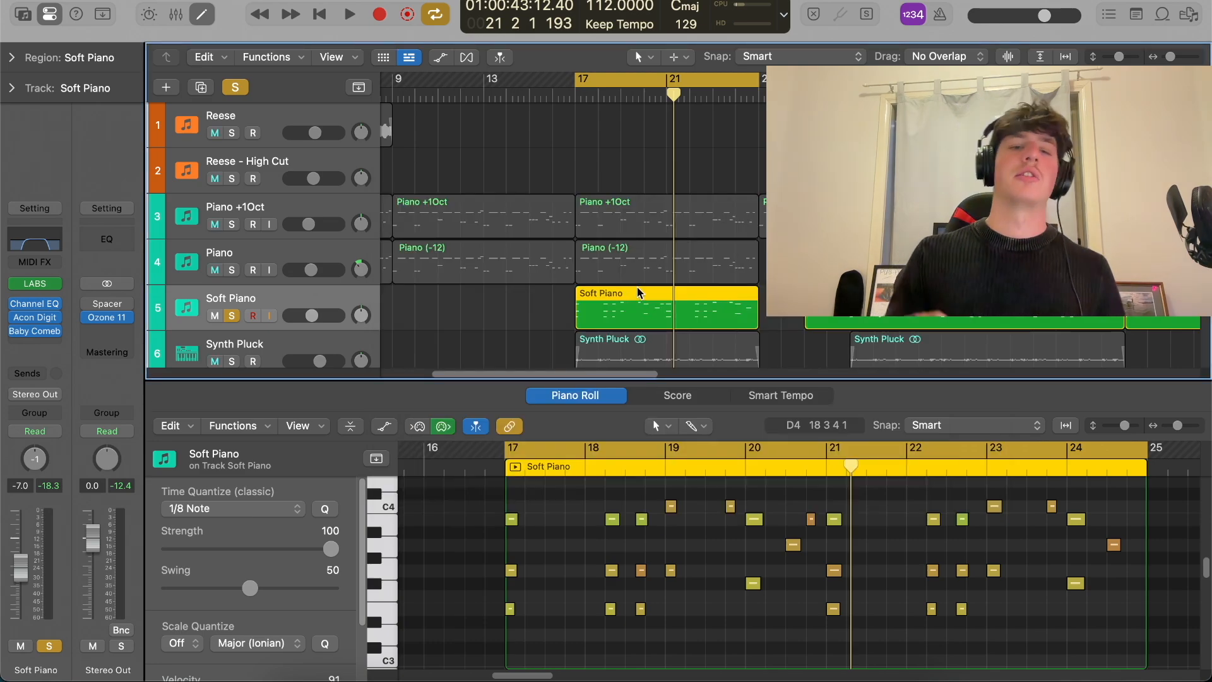
click(350, 14)
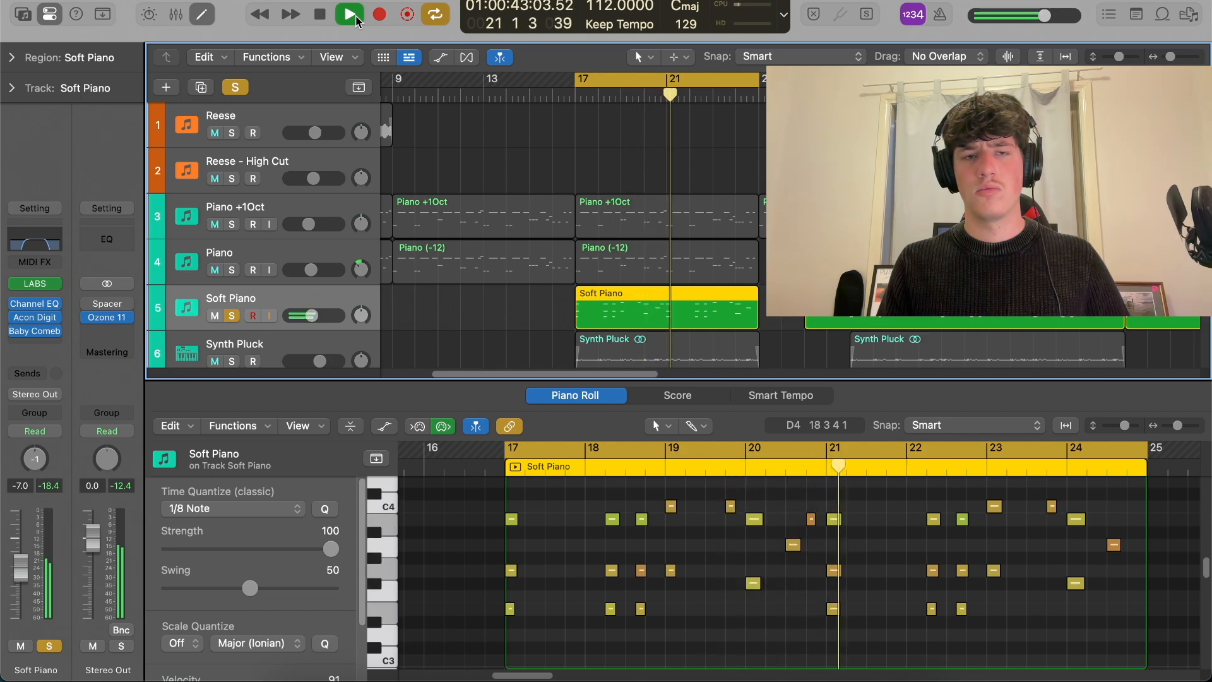
key(space)
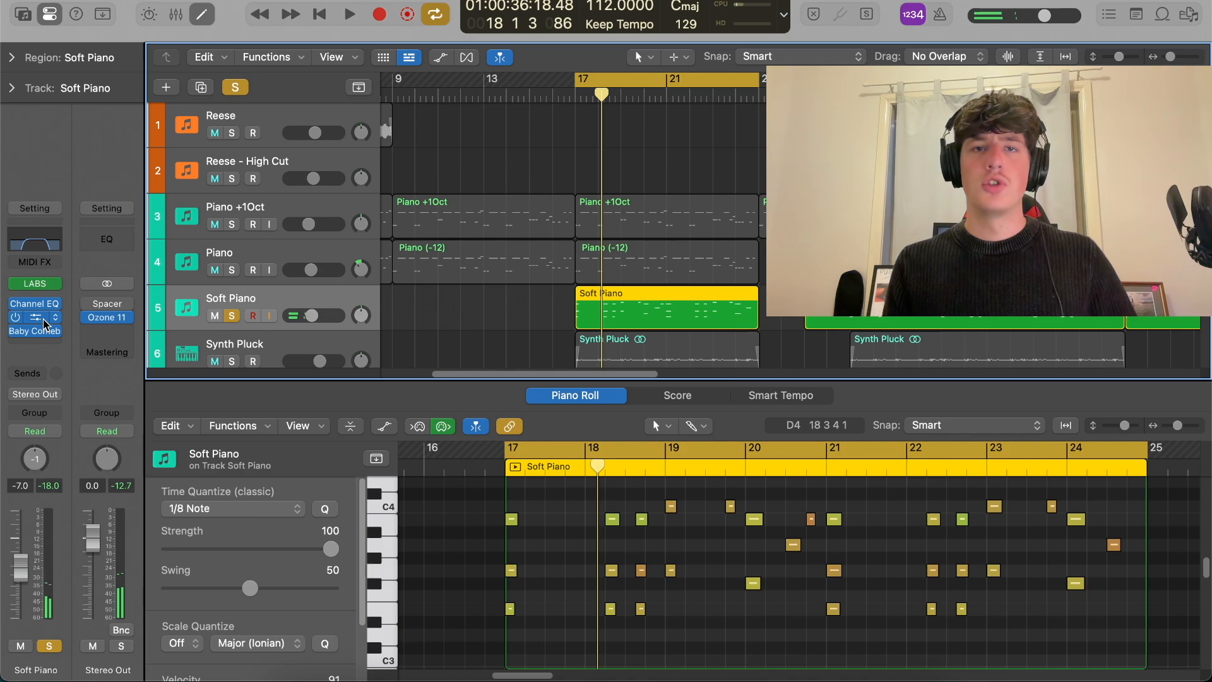
Inspect the Acon Digital Reverb SOLO and Baby Comeback delay settings on the Soft Piano track
click(39, 318)
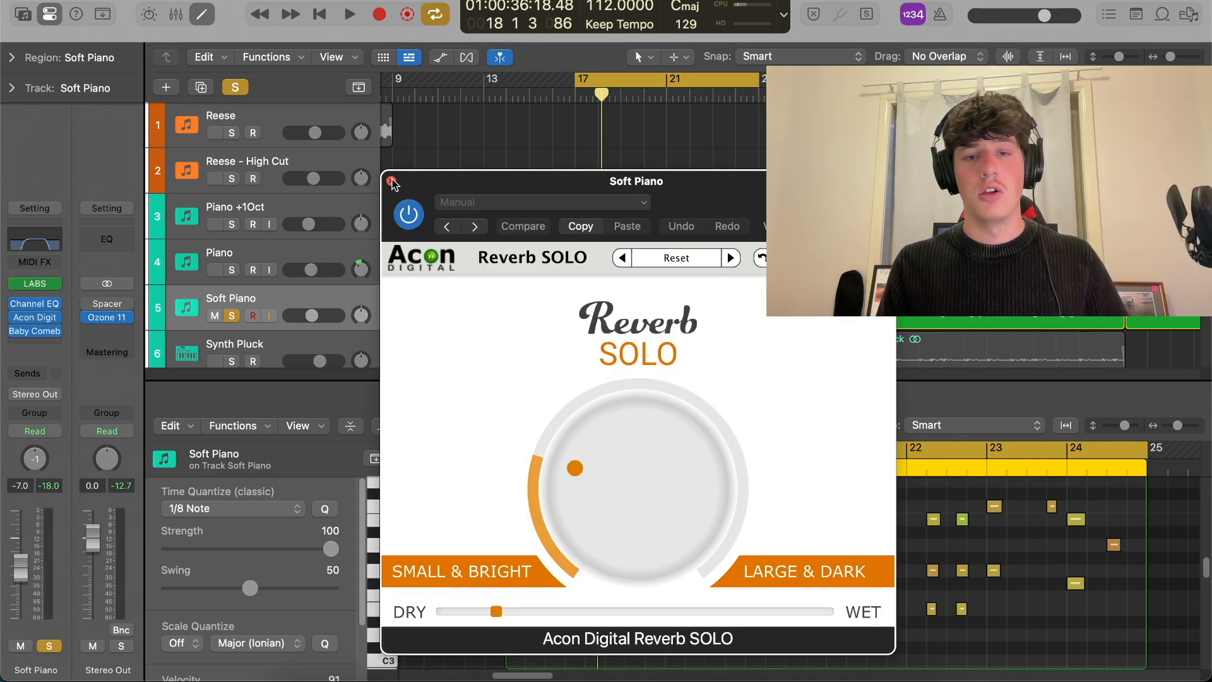
click(391, 181)
click(36, 331)
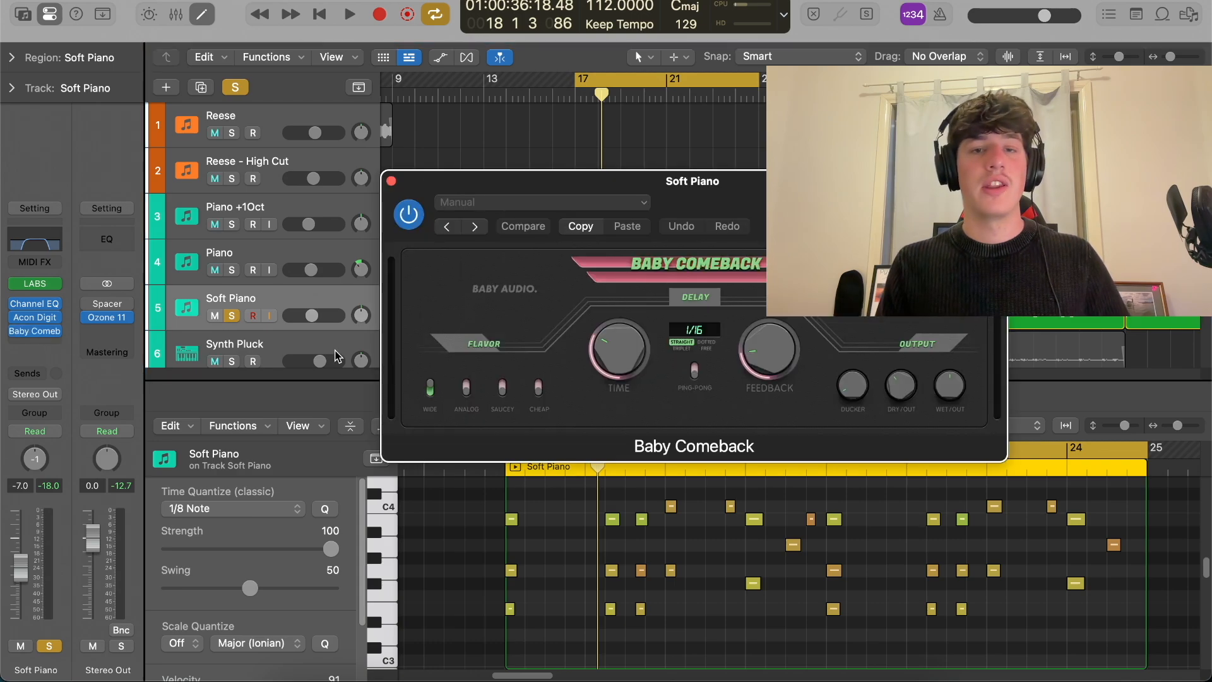
drag(751, 205, 710, 178)
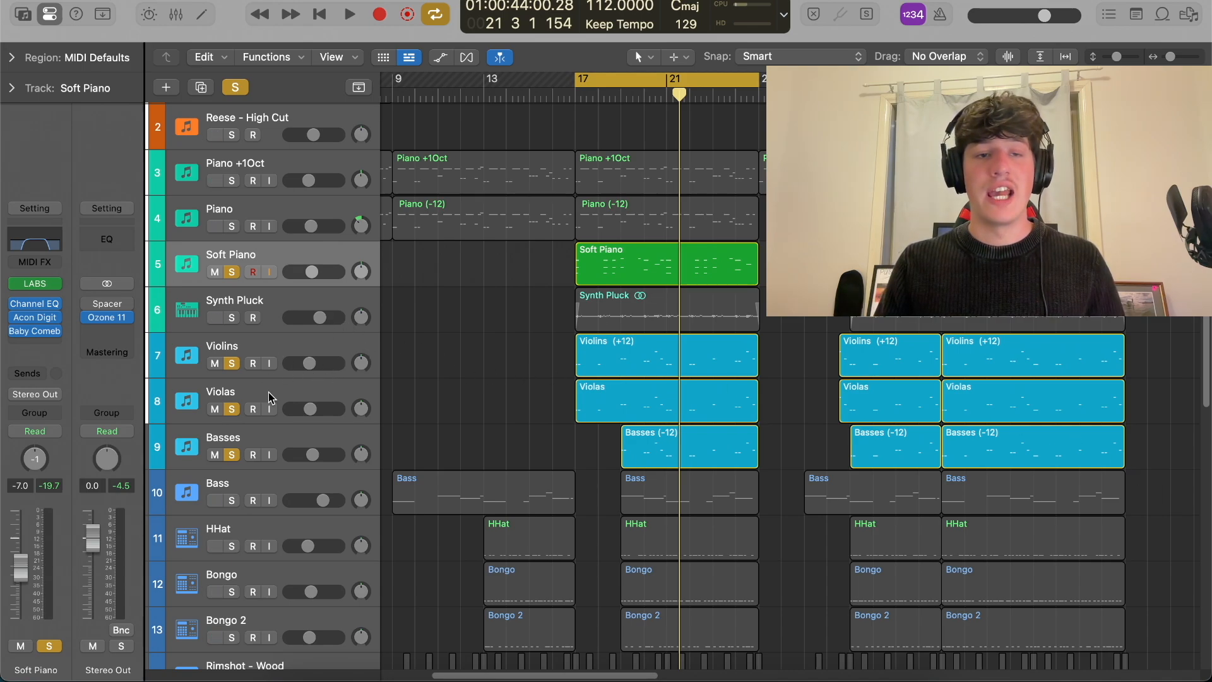
Play the soloed Soft Piano, Violins, Violas and Basses tracks together
click(351, 19)
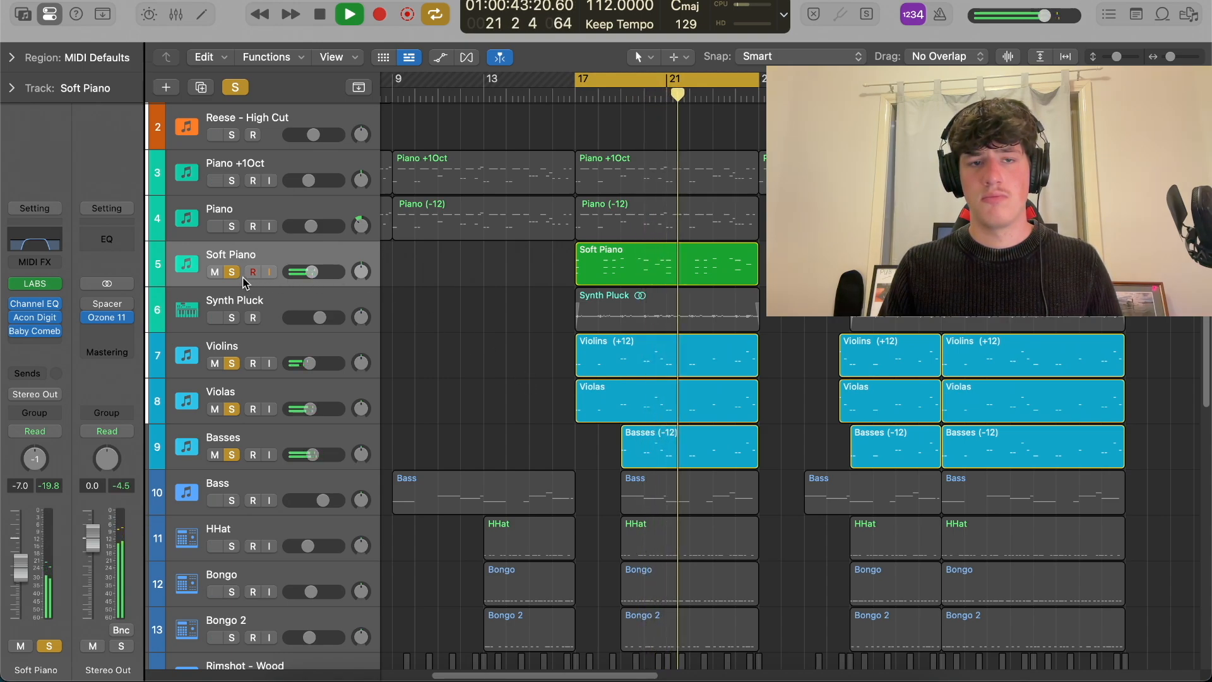
key(space)
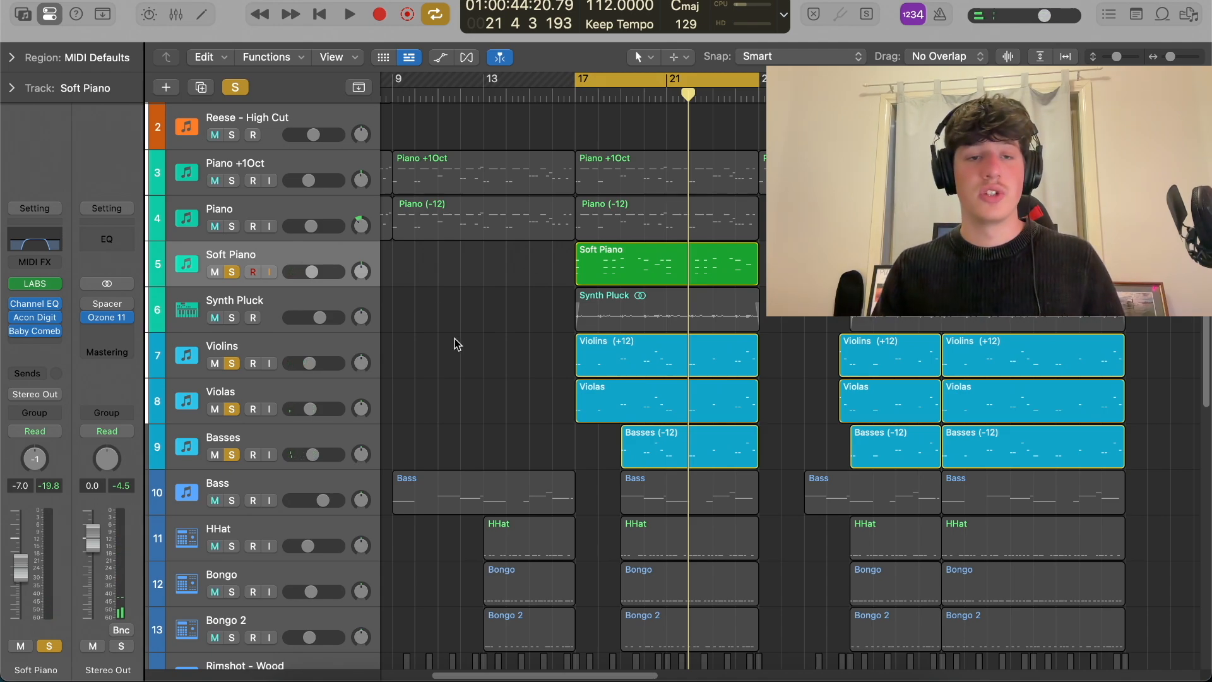
Solo Synth Pluck, unsolo Soft Piano, Violins, Violas and Basses, and play Synth Pluck alone
click(232, 318)
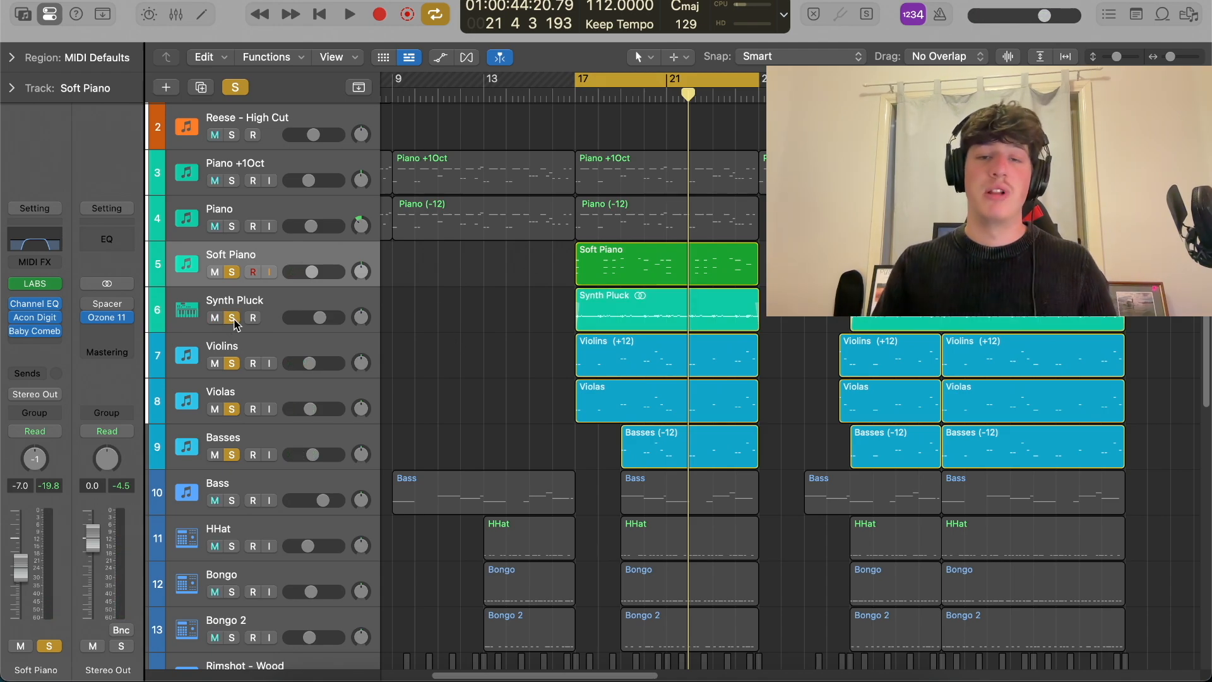
click(233, 271)
click(232, 363)
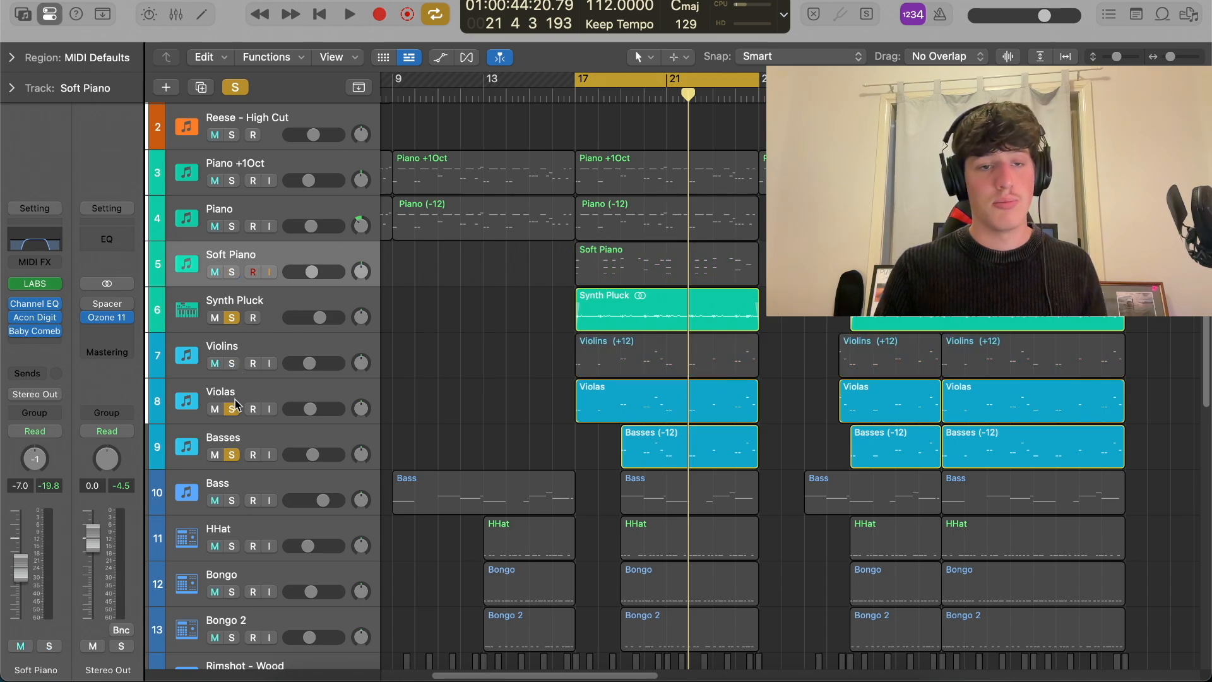
click(232, 409)
click(233, 455)
key(space)
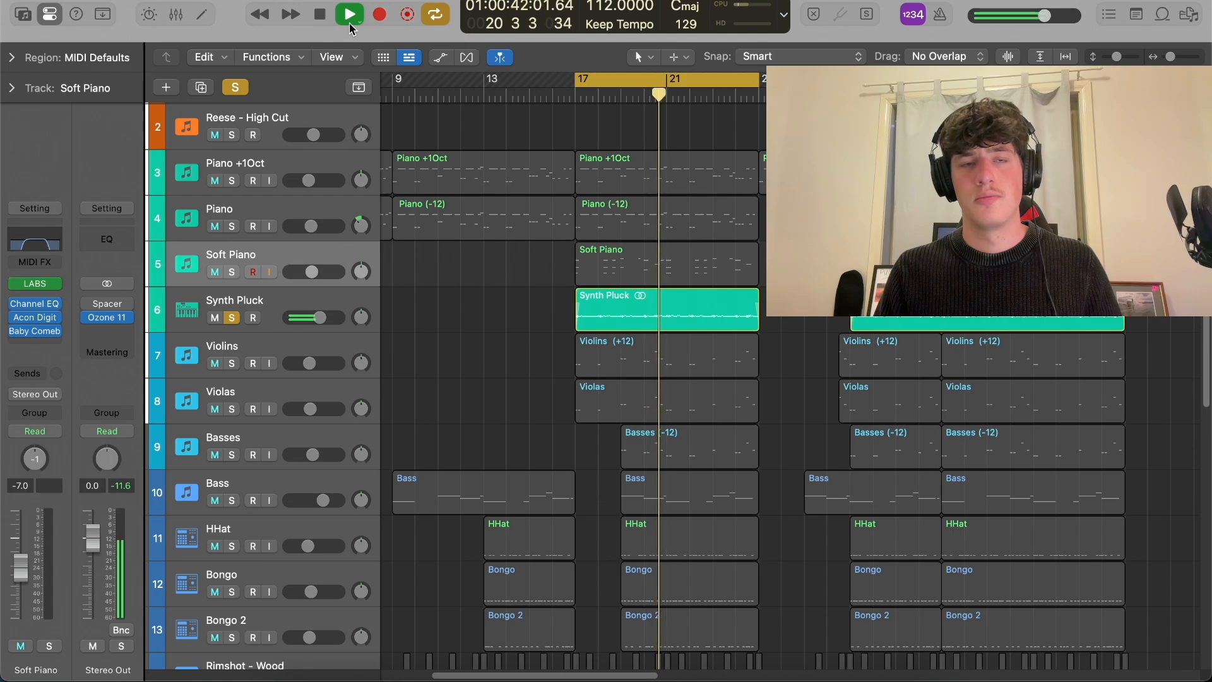
click(321, 20)
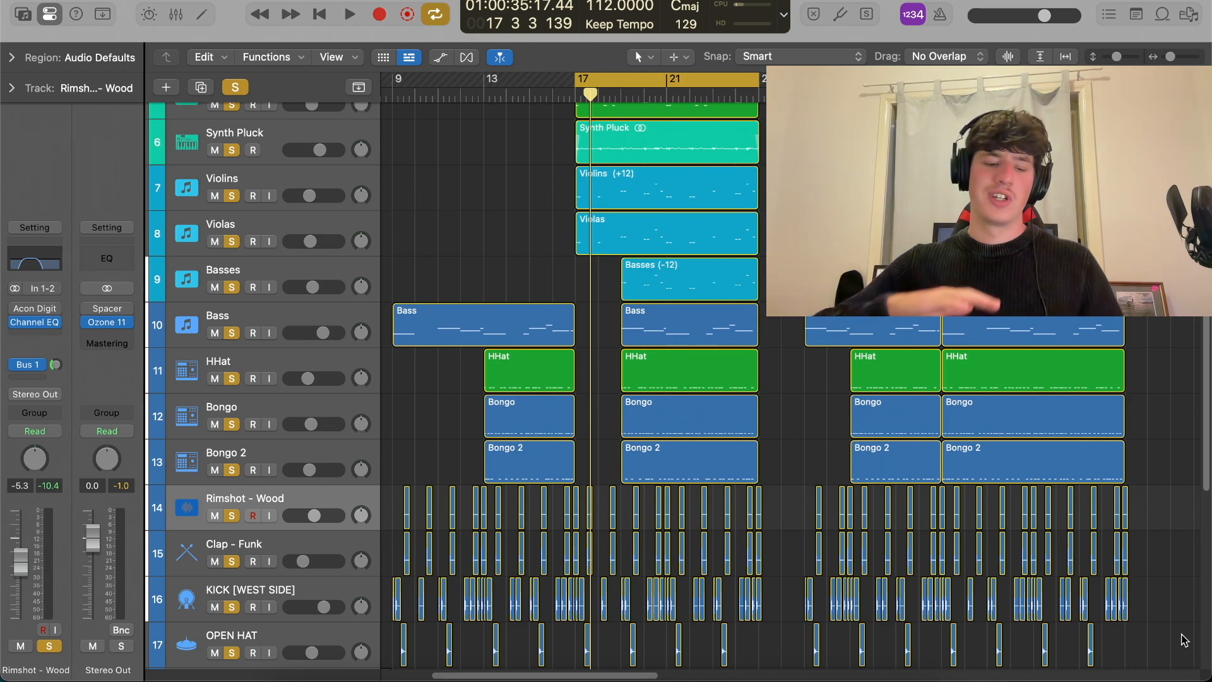
Play the soloed pianos, pluck, strings, bass, drums and percussion through the bar 17 to 25 section while reviewing their tracks
scroll(852, 366, up, 5)
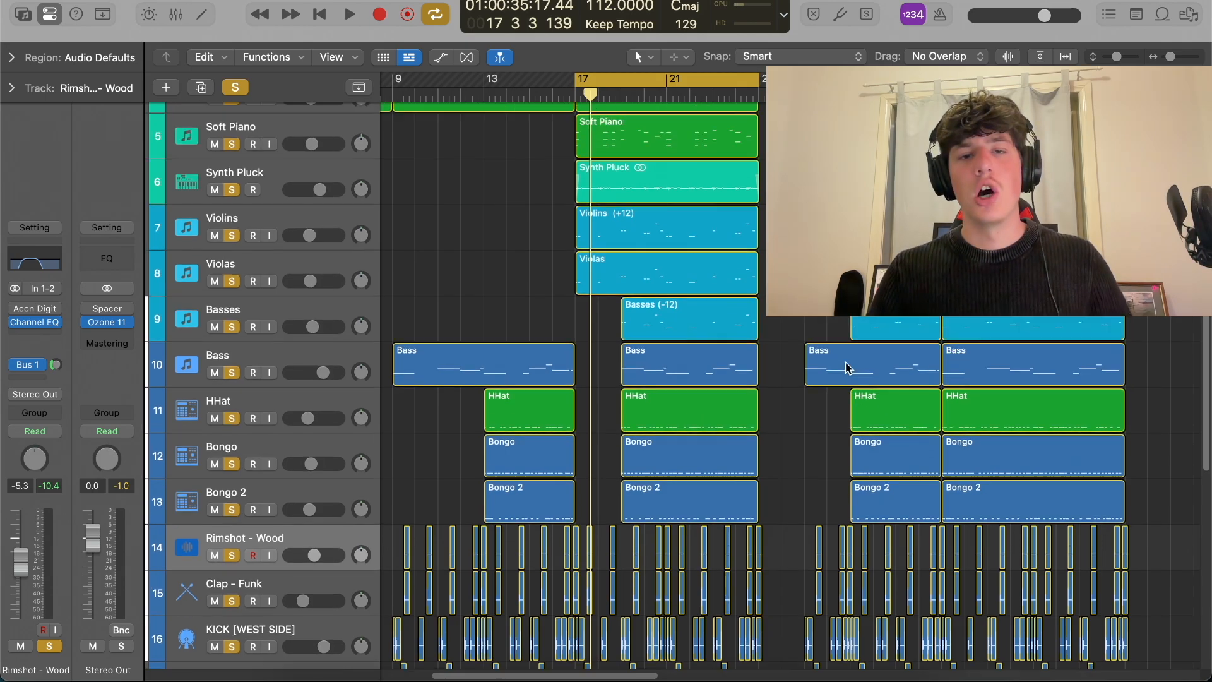
scroll(718, 375, down, 2)
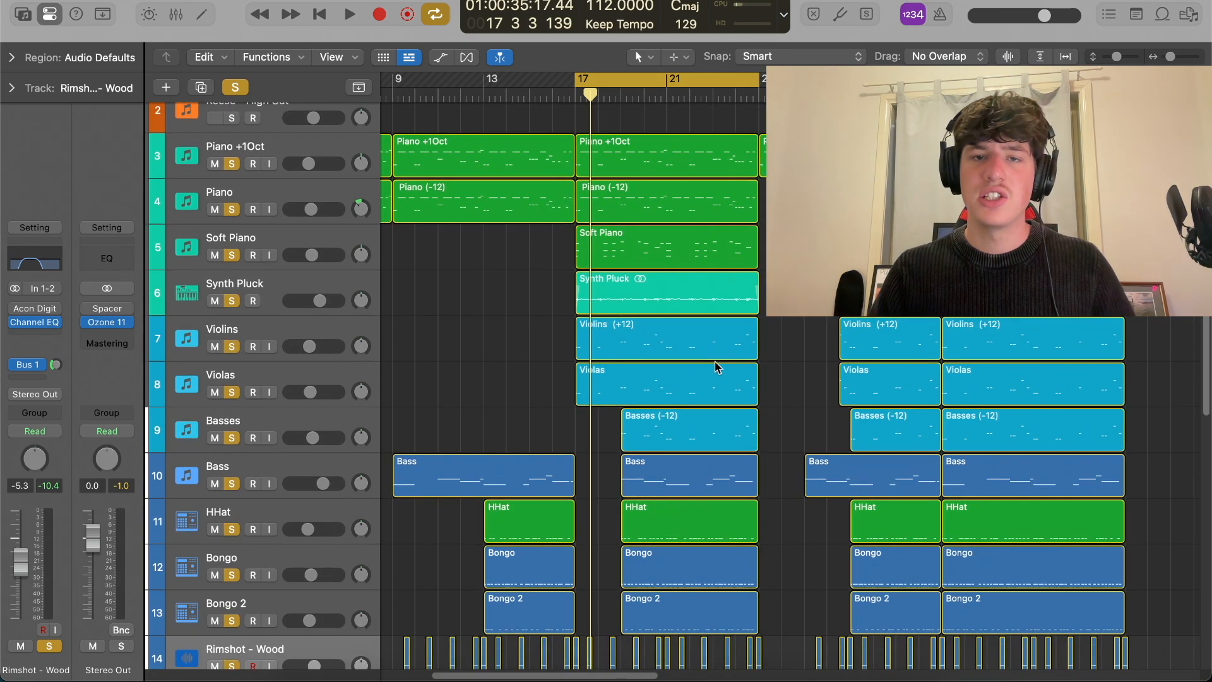
scroll(597, 199, down, 1)
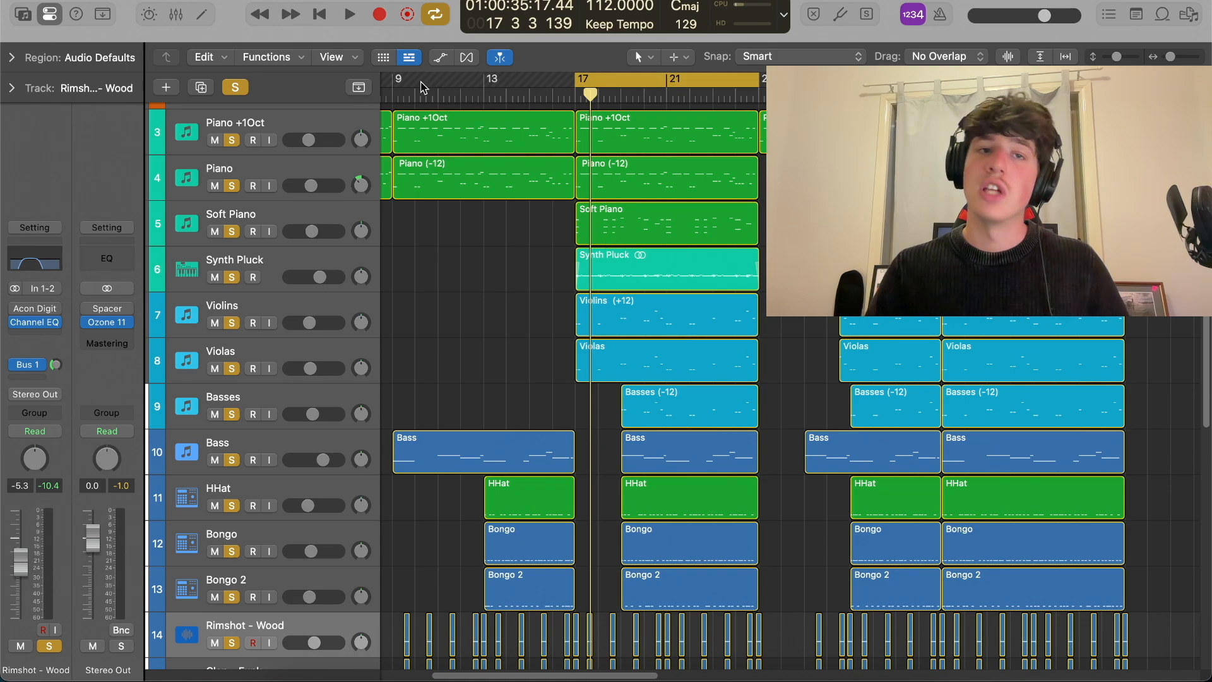
click(352, 17)
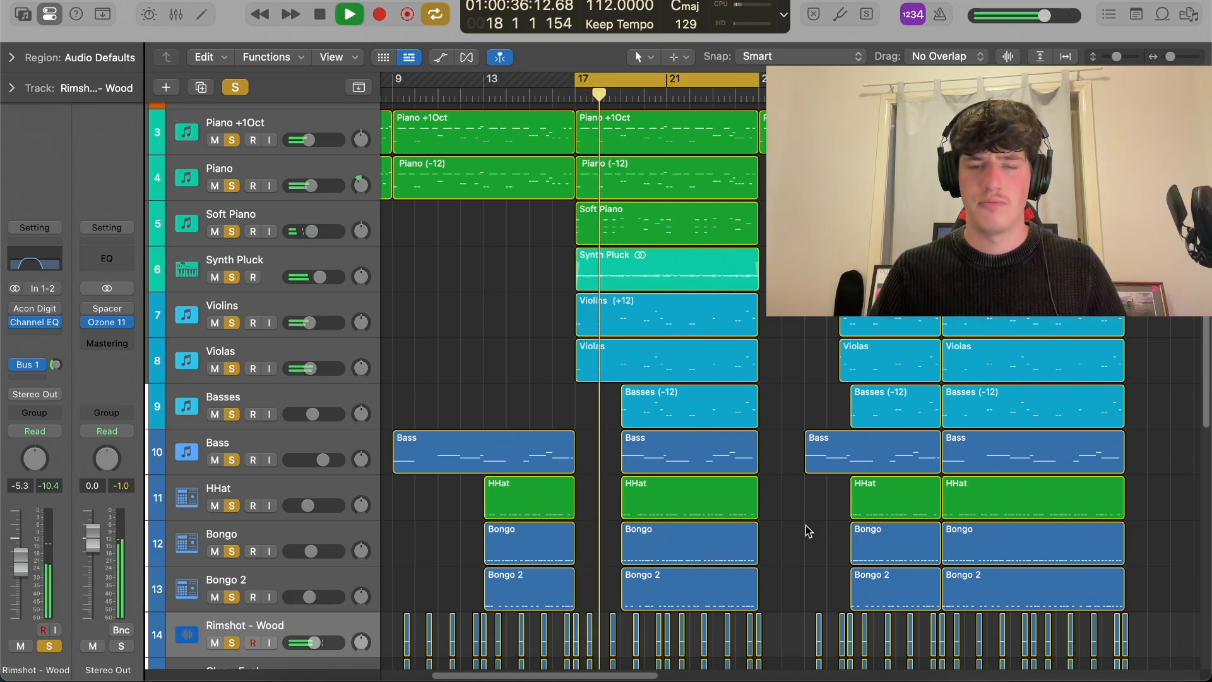
scroll(808, 529, down, 5)
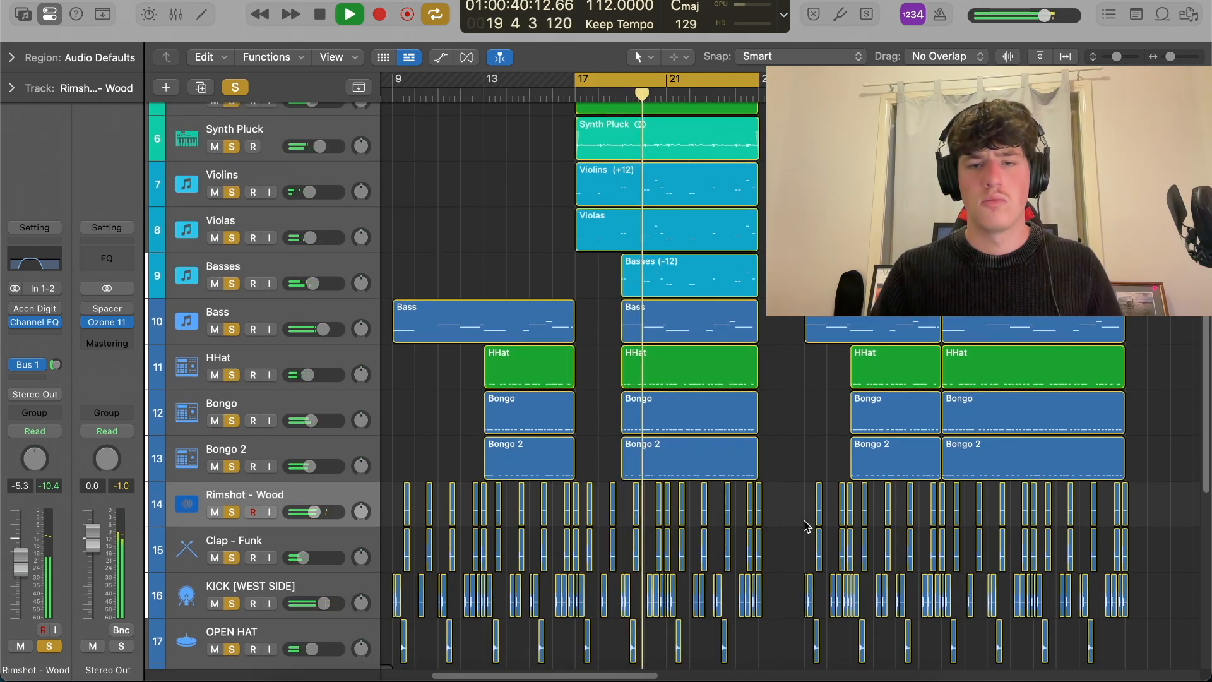
scroll(802, 523, up, 5)
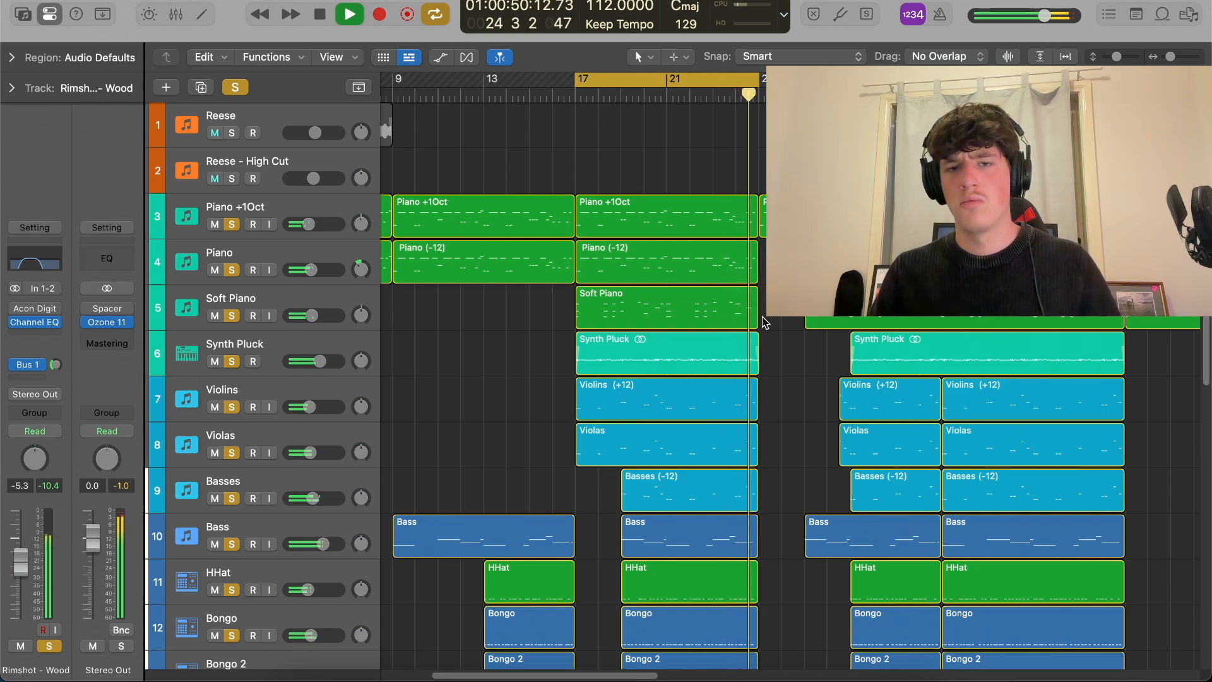
key(space)
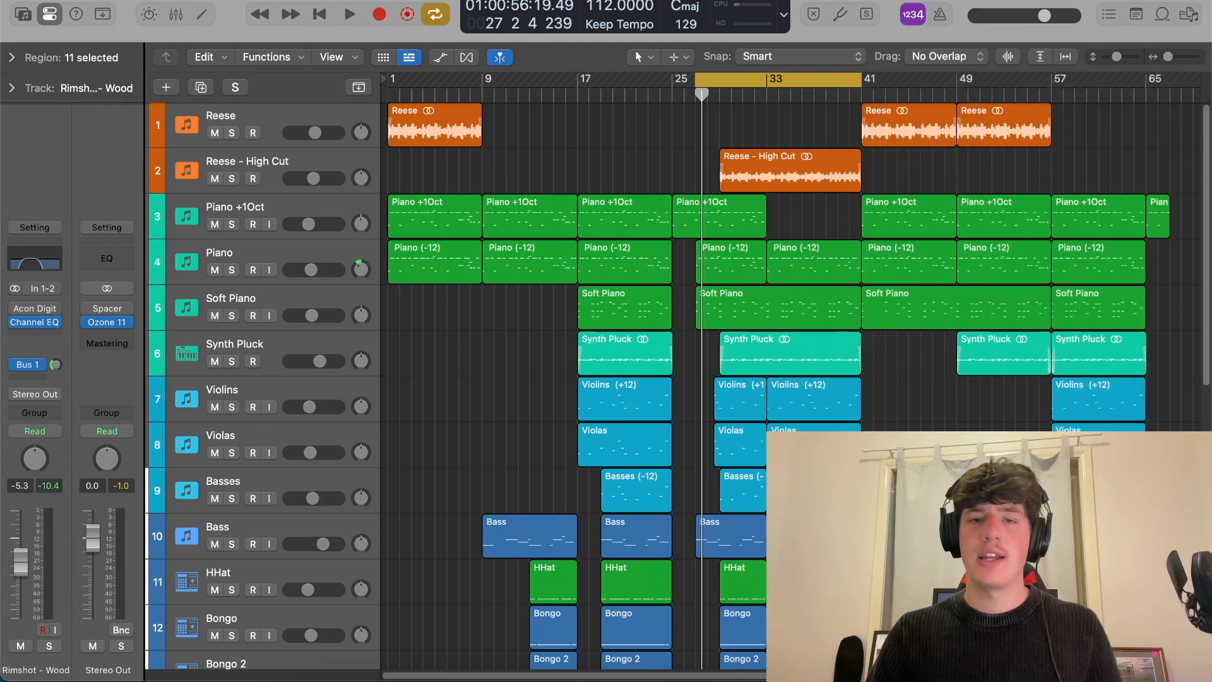
Select the Reese - High Cut track and play its section of the arrangement from bar 28
click(781, 229)
click(349, 169)
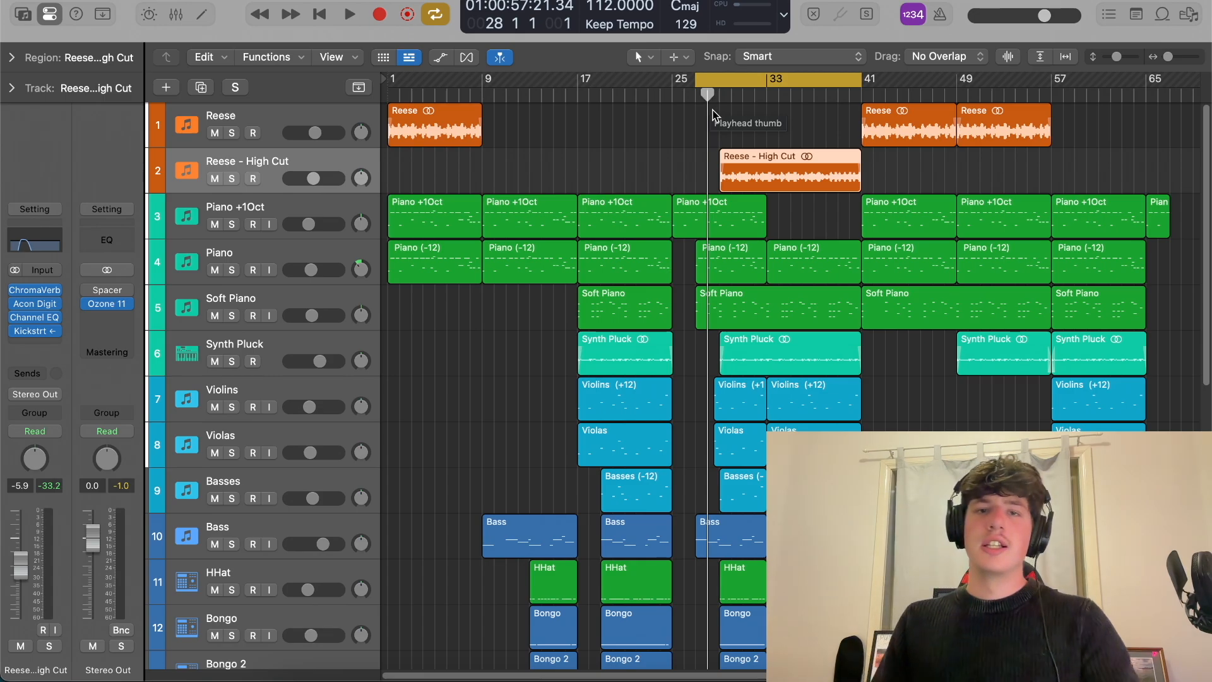
key(space)
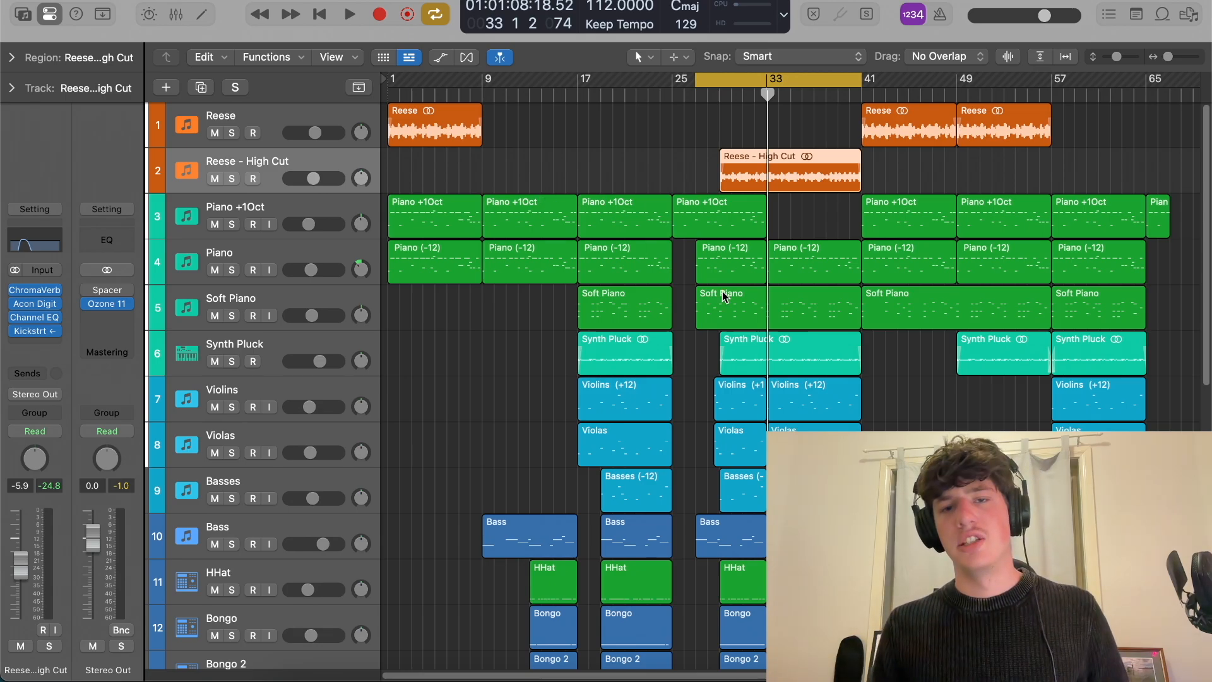
Review how the pianos, strings, bass, drums and percussion are laid out across the arrangement, down to the Audio Message track
scroll(735, 379, down, 10)
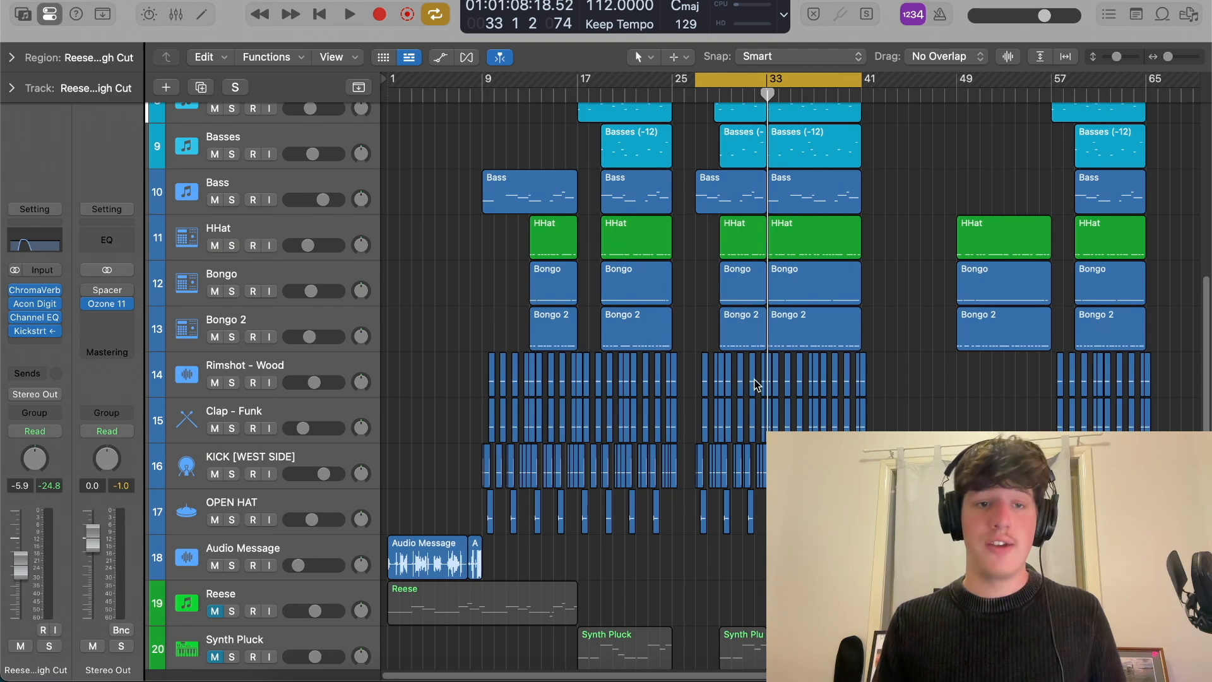
scroll(757, 385, up, 3)
scroll(789, 372, down, 2)
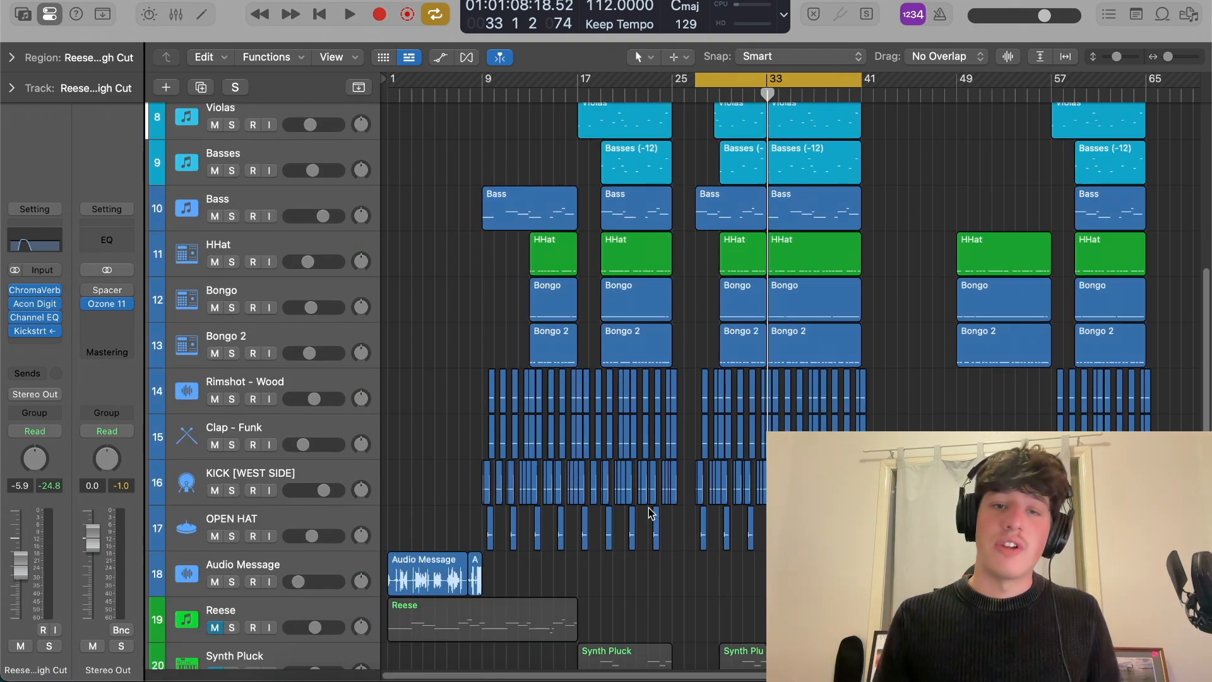
scroll(652, 512, up, 2)
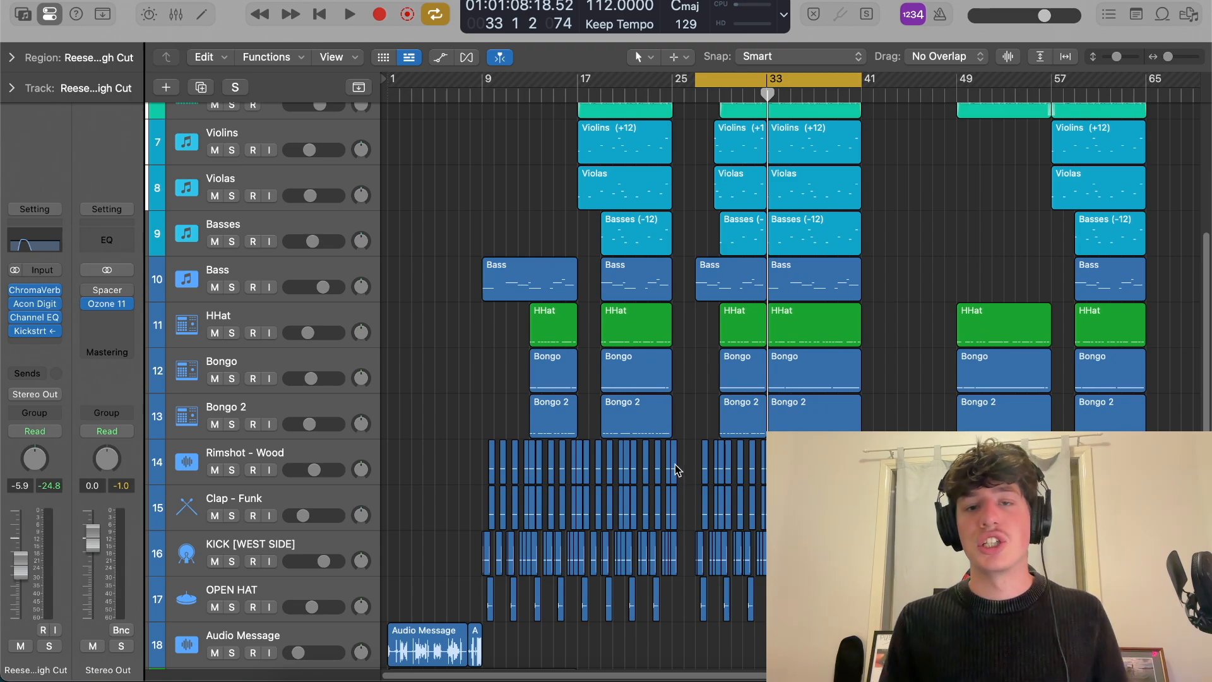
scroll(669, 454, up, 4)
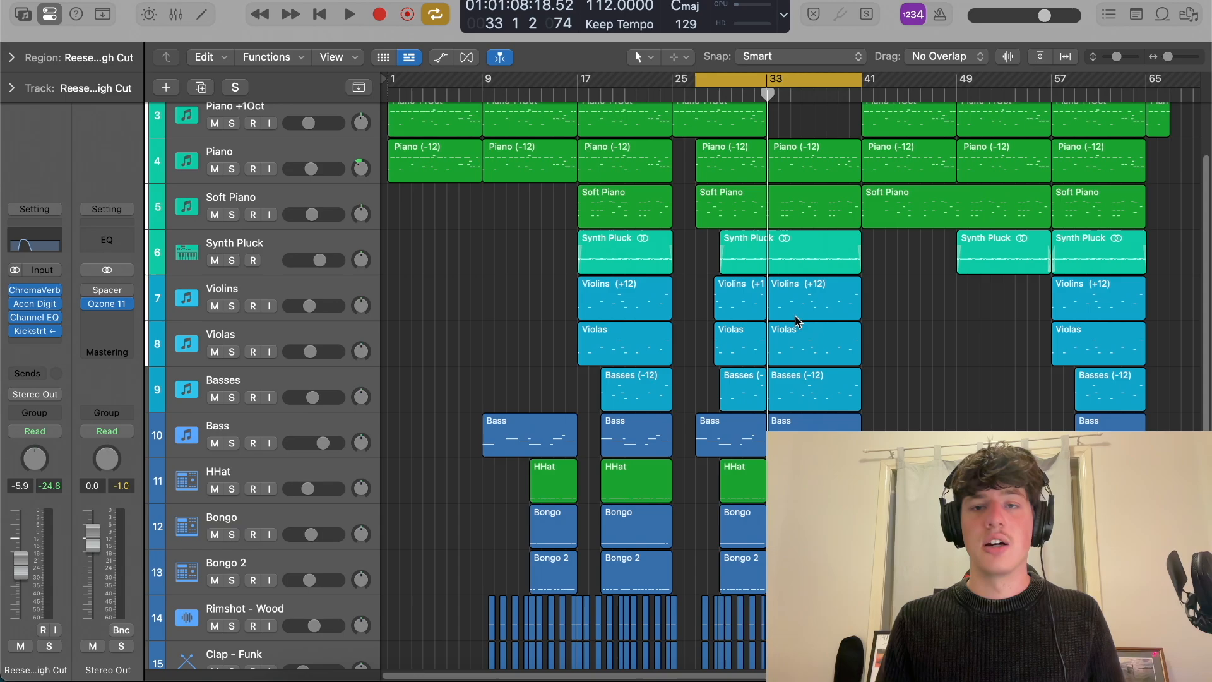
scroll(623, 383, up, 1)
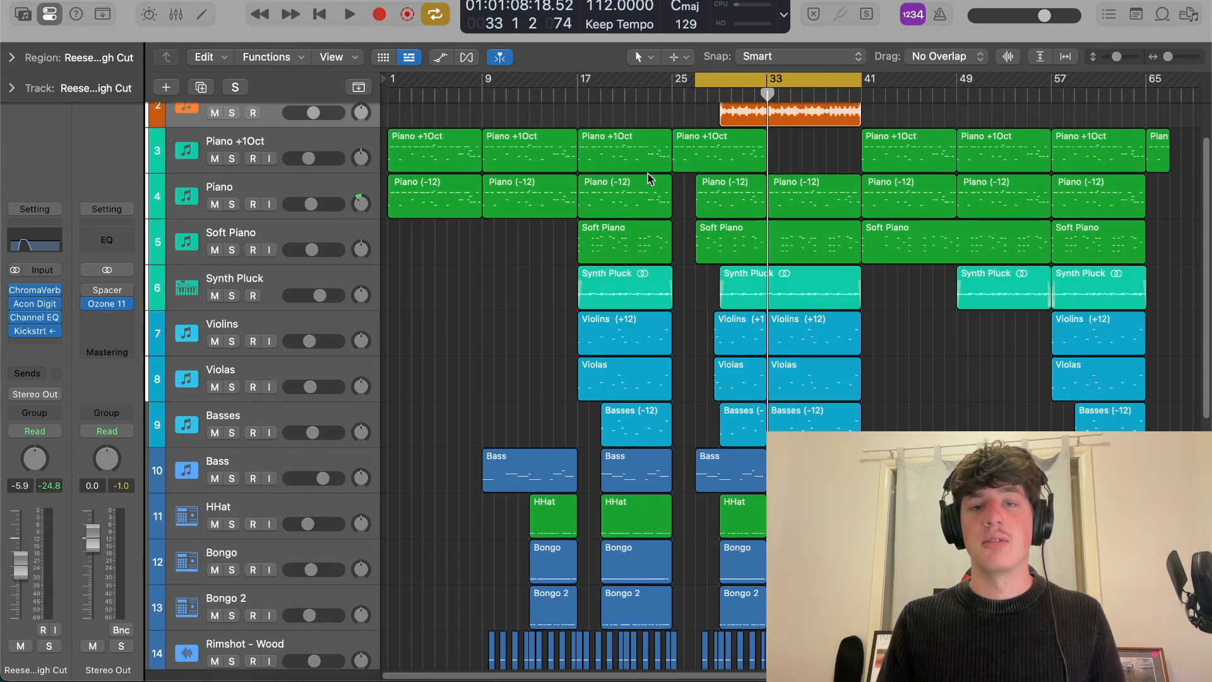
scroll(579, 488, down, 6)
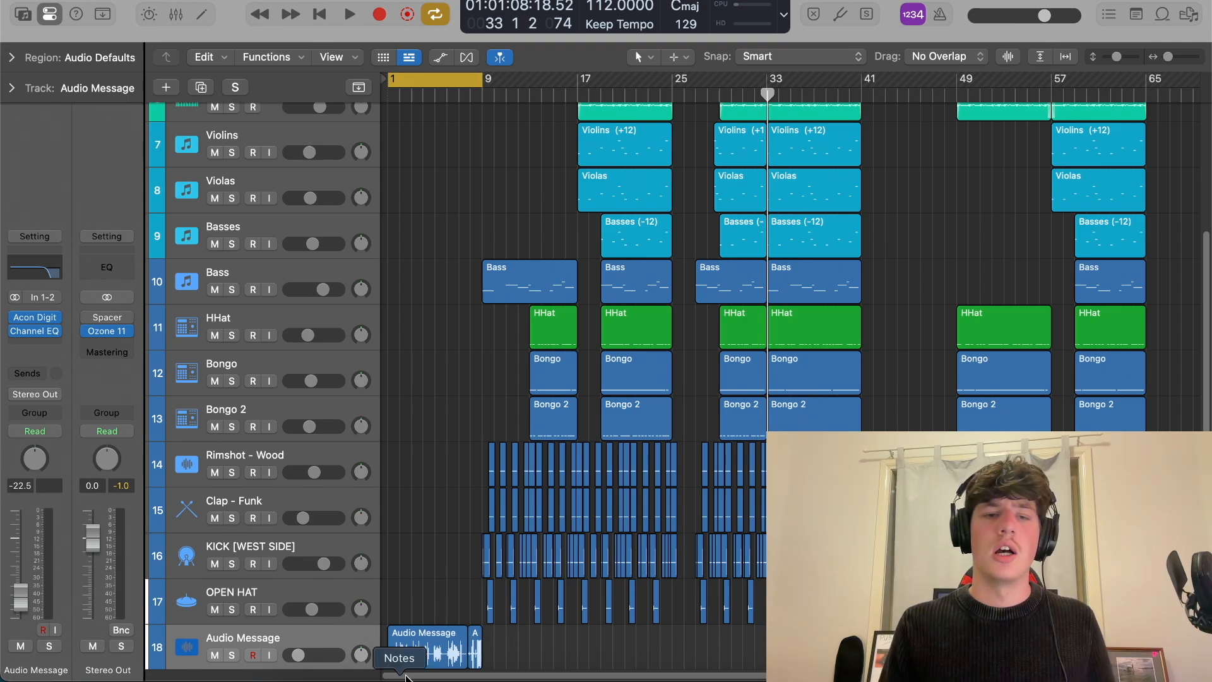
Look through the unused tracks below Audio Message, then open the green Horns region on track 22 in the Piano Roll and play it
double_click(433, 650)
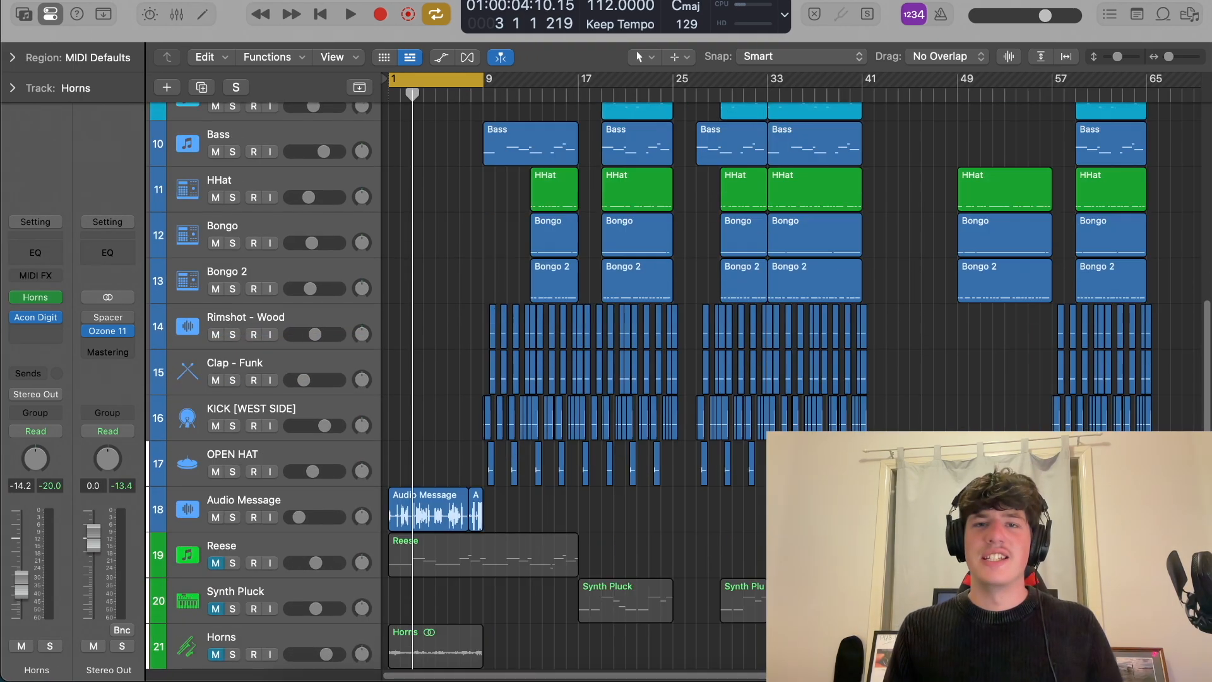
scroll(678, 386, down, 5)
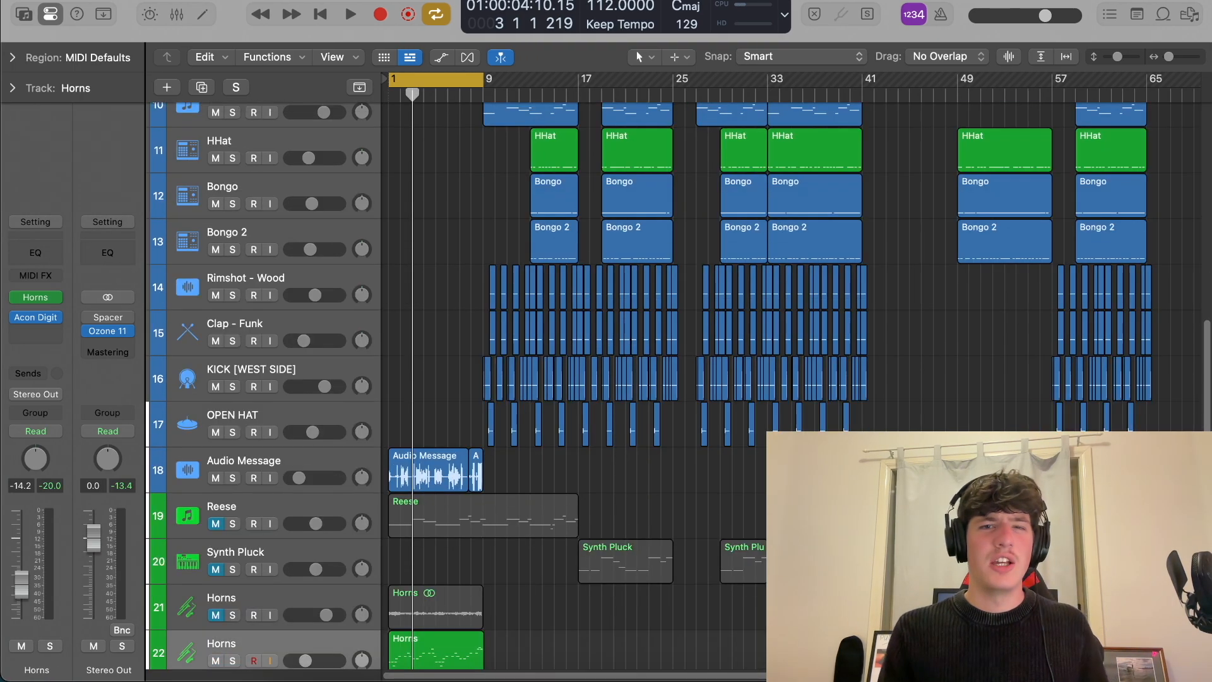
scroll(678, 386, down, 1)
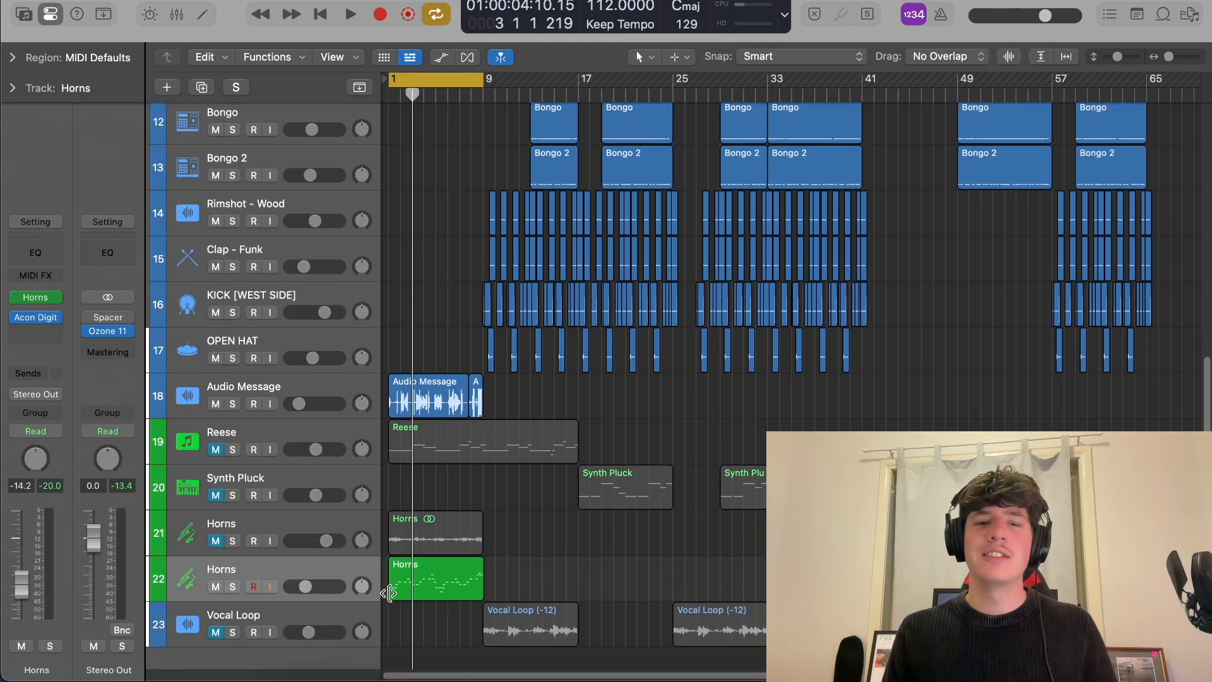
double_click(389, 593)
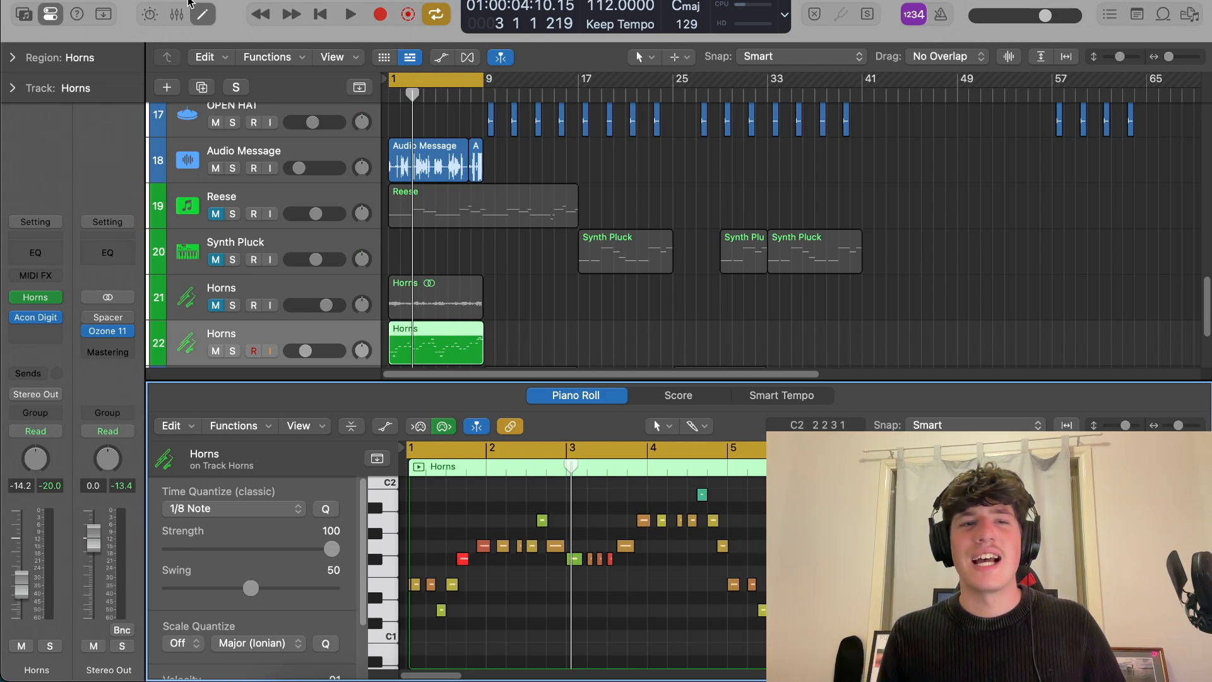
click(351, 19)
key(s)
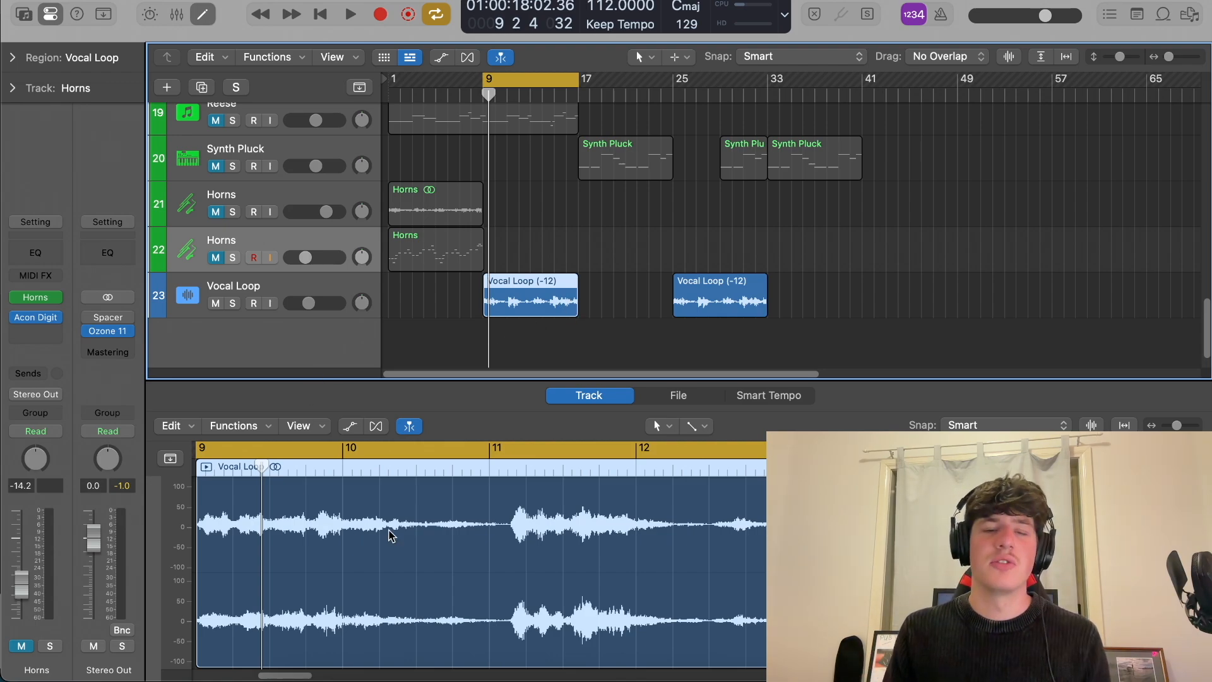
Play the beat with the Vocal Loop over the bar 9 to 17 section, then close the audio editor
scroll(529, 265, up, 15)
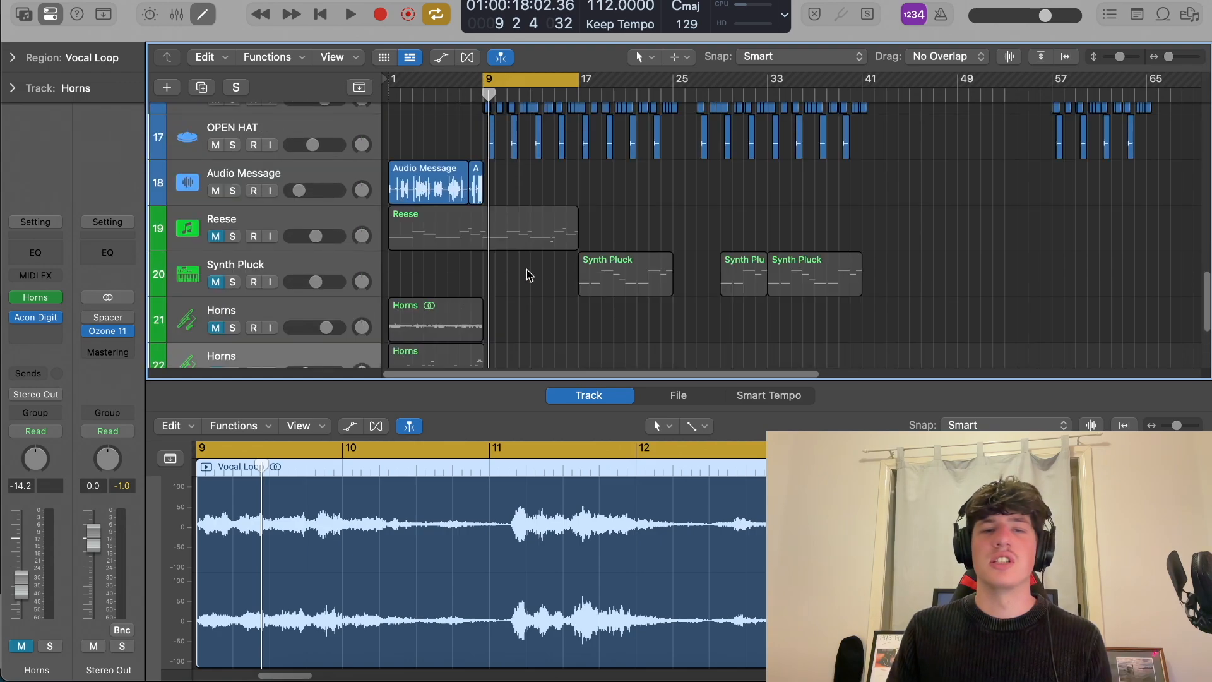
scroll(530, 269, up, 10)
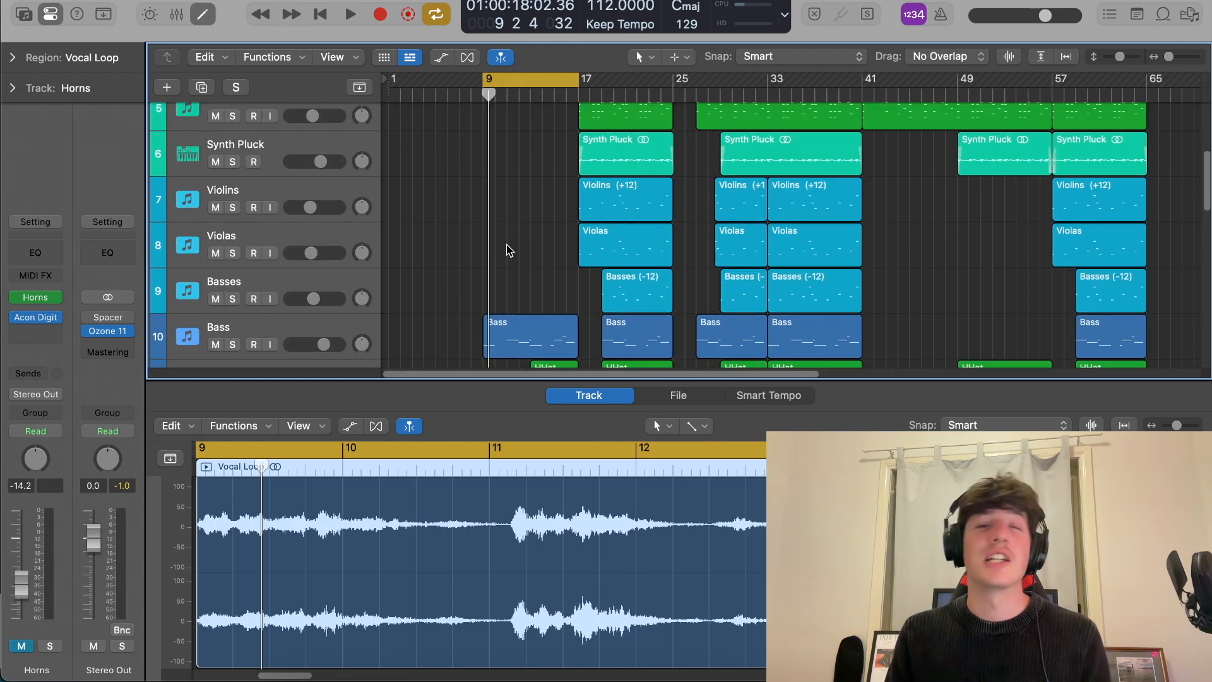
click(352, 19)
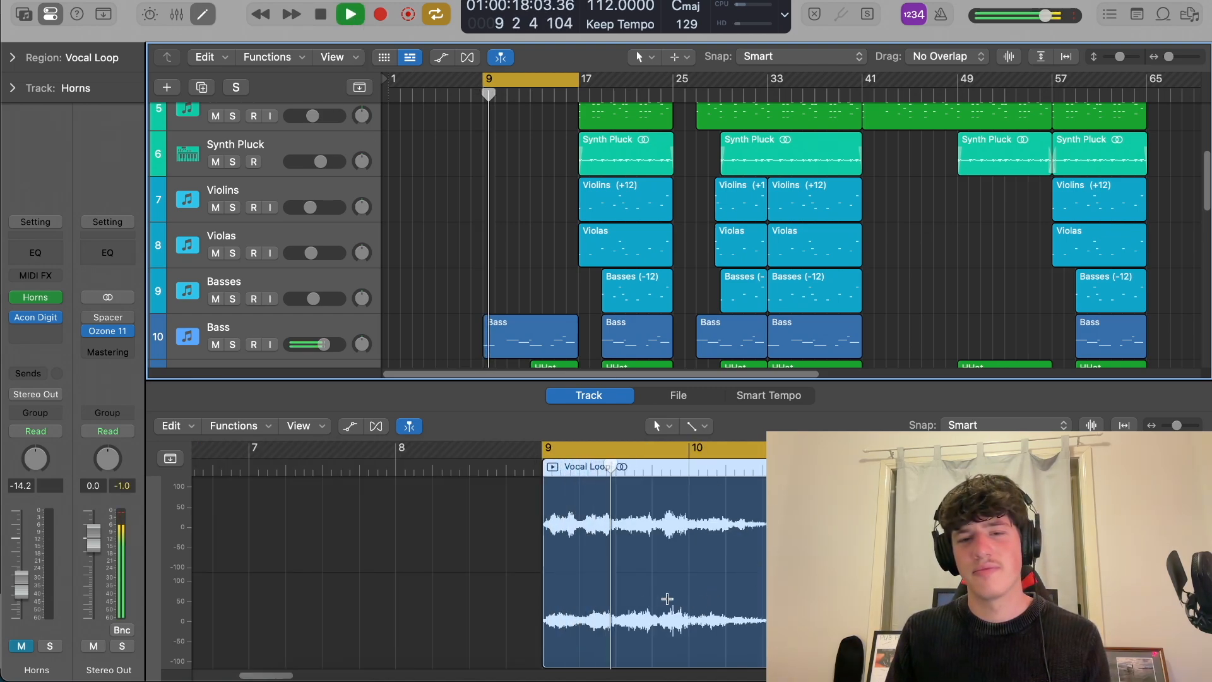
scroll(564, 303, up, 2)
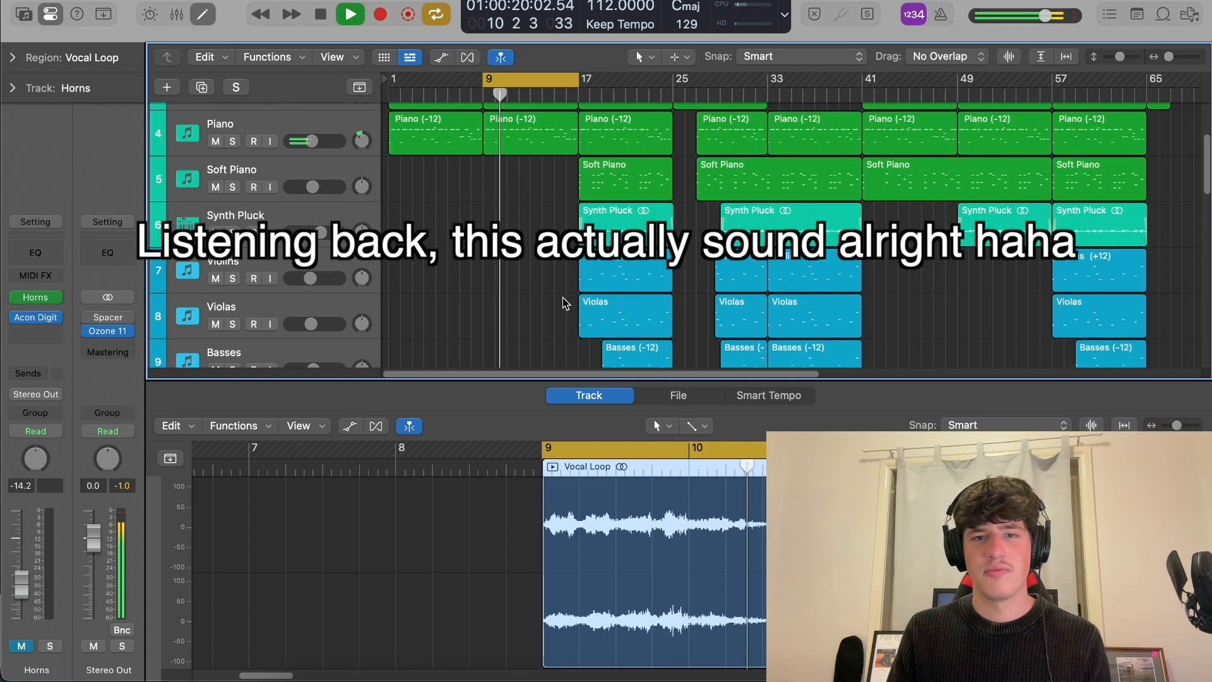
scroll(563, 303, up, 3)
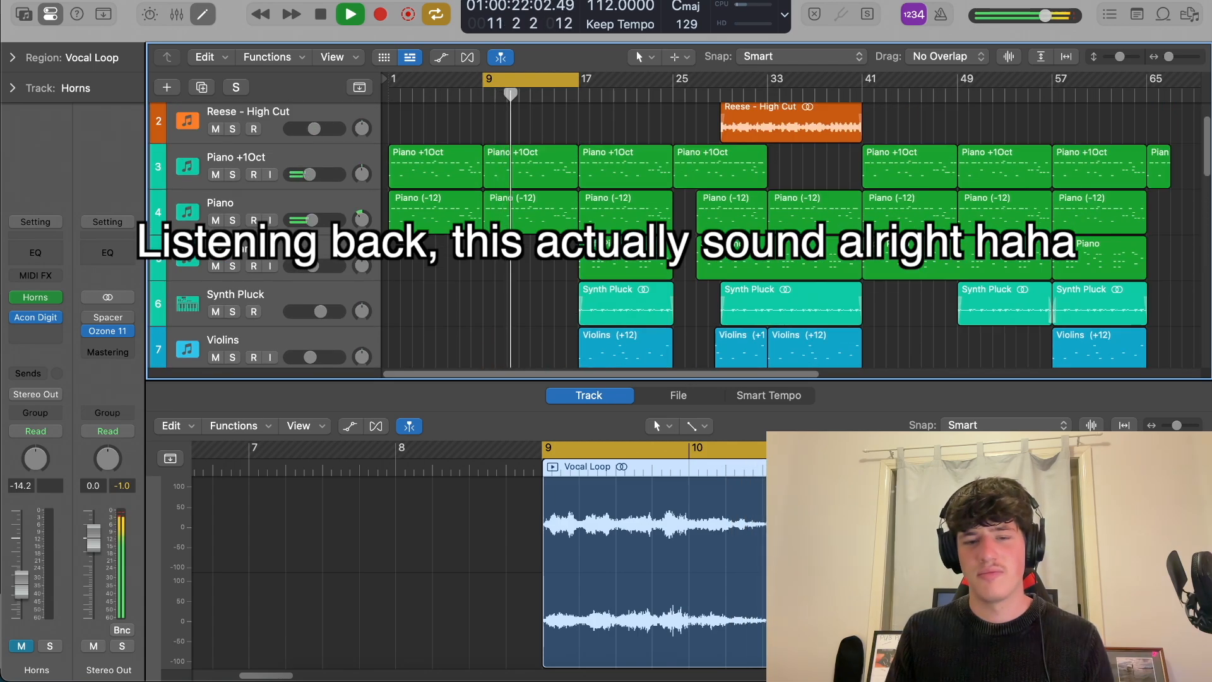
scroll(480, 561, right, 6)
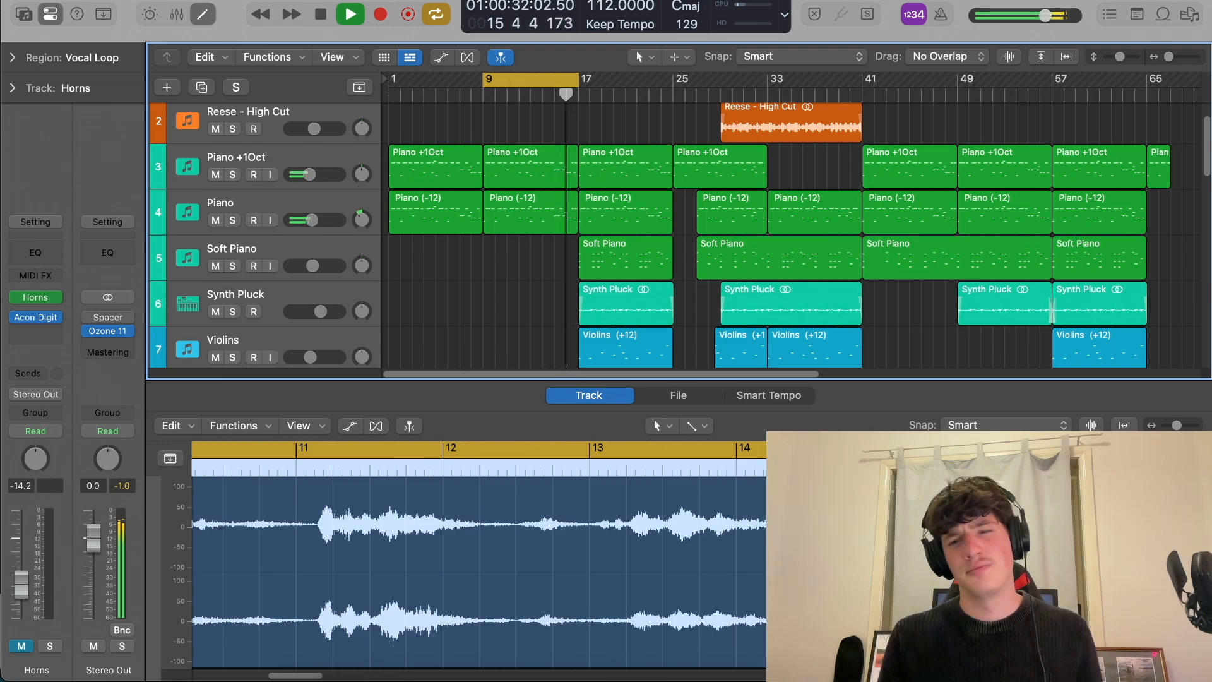
key(space)
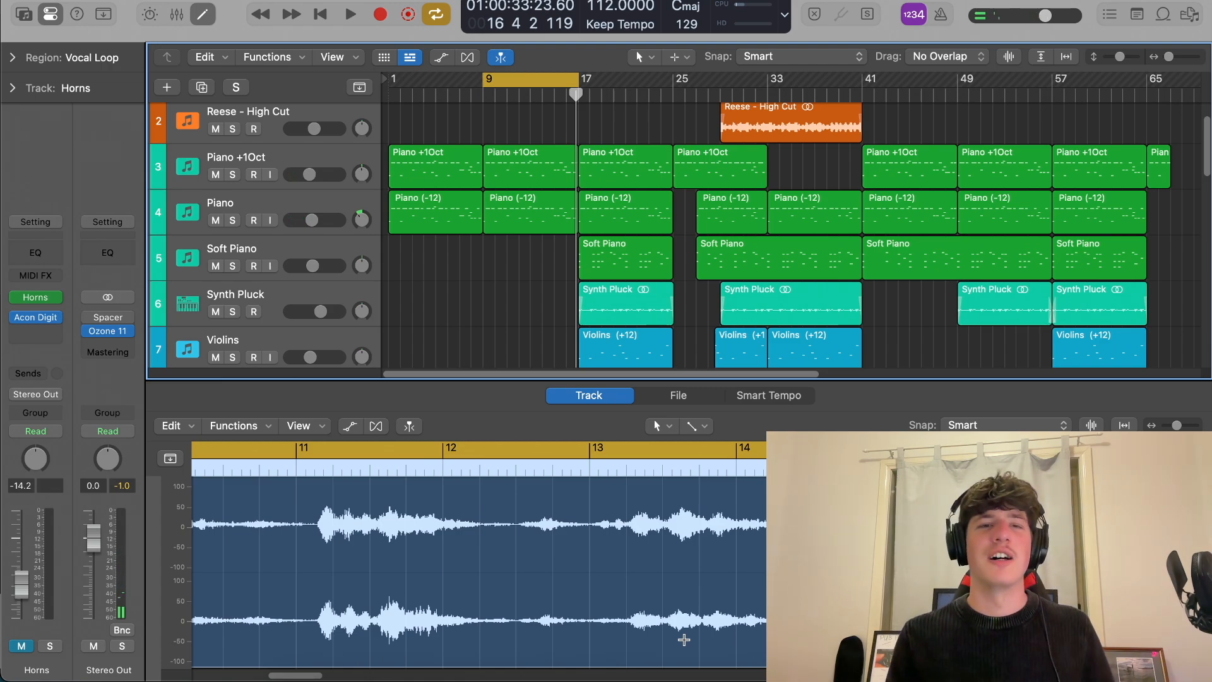
click(206, 11)
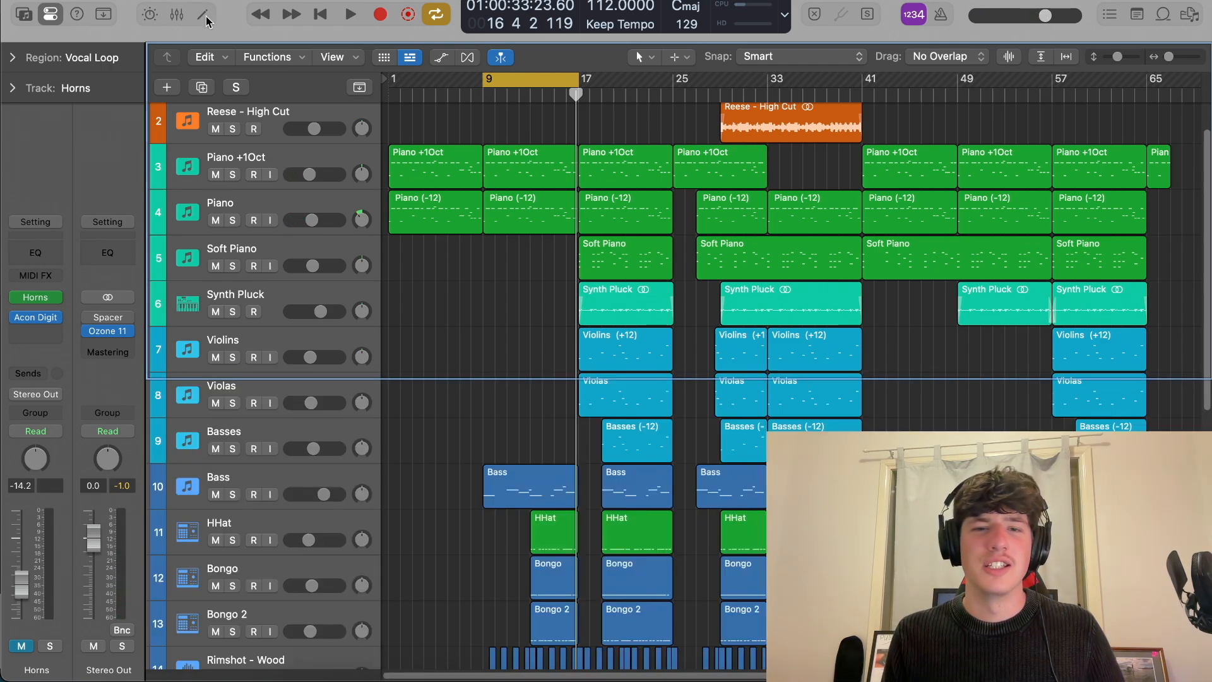
Look over the tracks from the pianos and strings down through the drums and Audio Message
scroll(495, 504, down, 7)
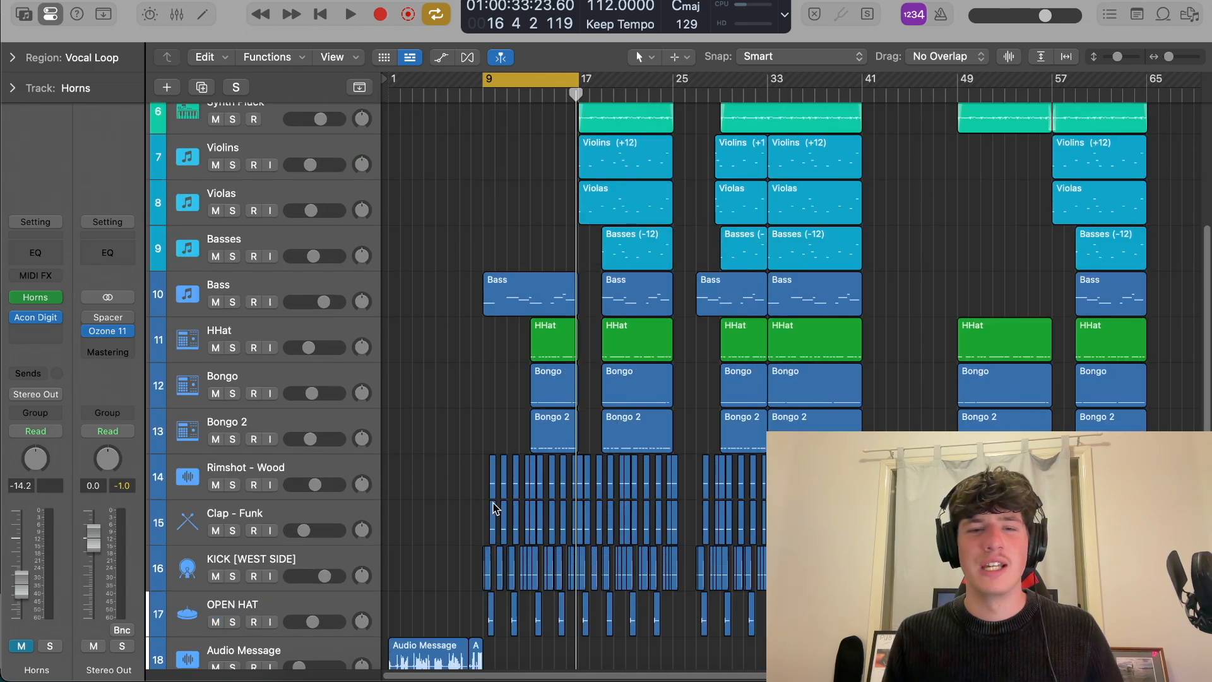
scroll(499, 505, up, 5)
scroll(500, 492, down, 9)
scroll(500, 484, down, 3)
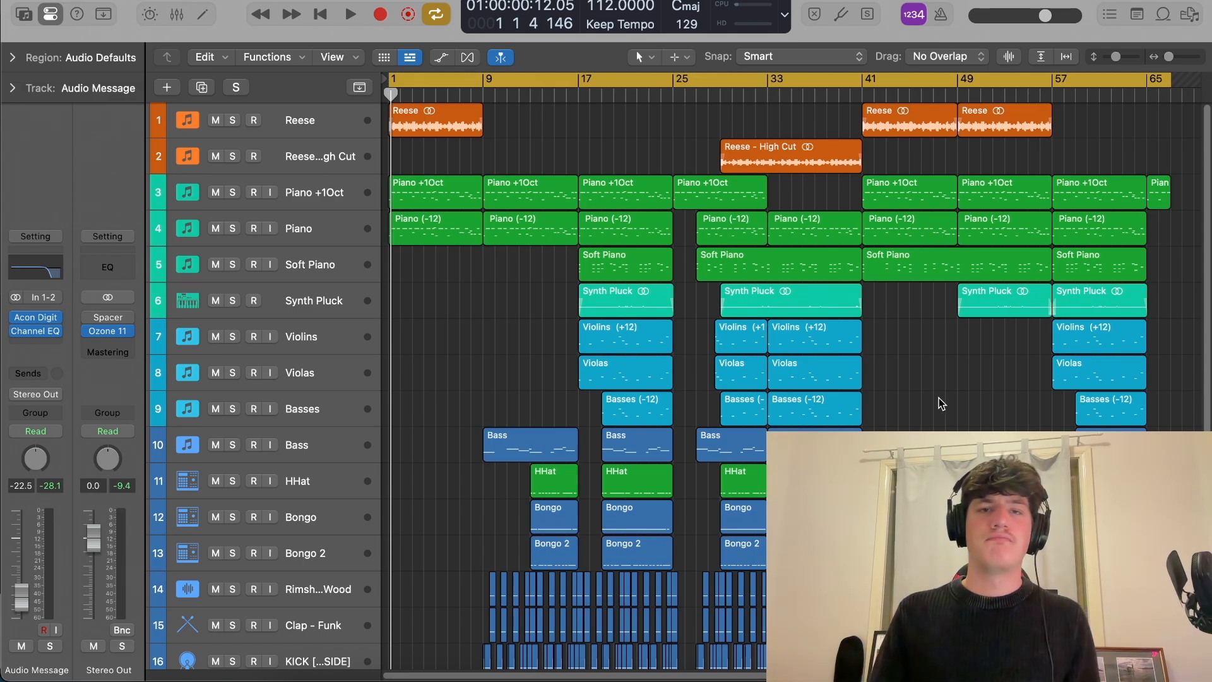
Play the full arrangement from bar 1 with the cycle range spanning the whole song, following the active tracks
scroll(941, 400, down, 5)
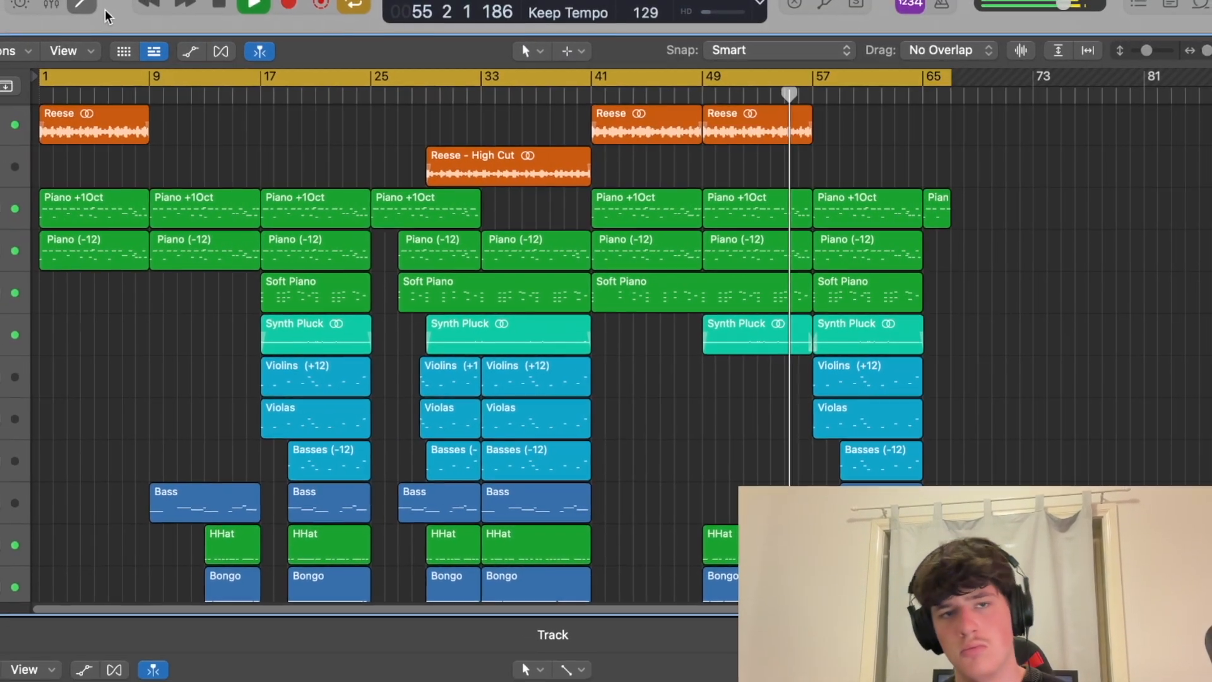
scroll(631, 378, down, 2)
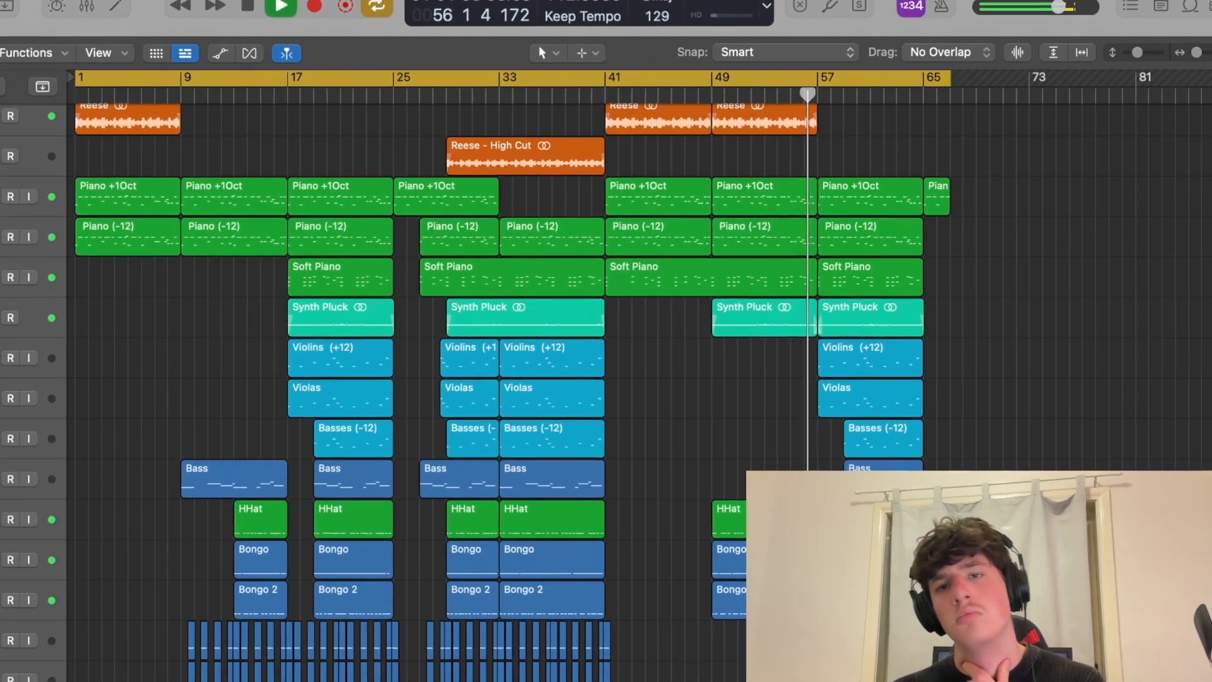
scroll(631, 378, down, 2)
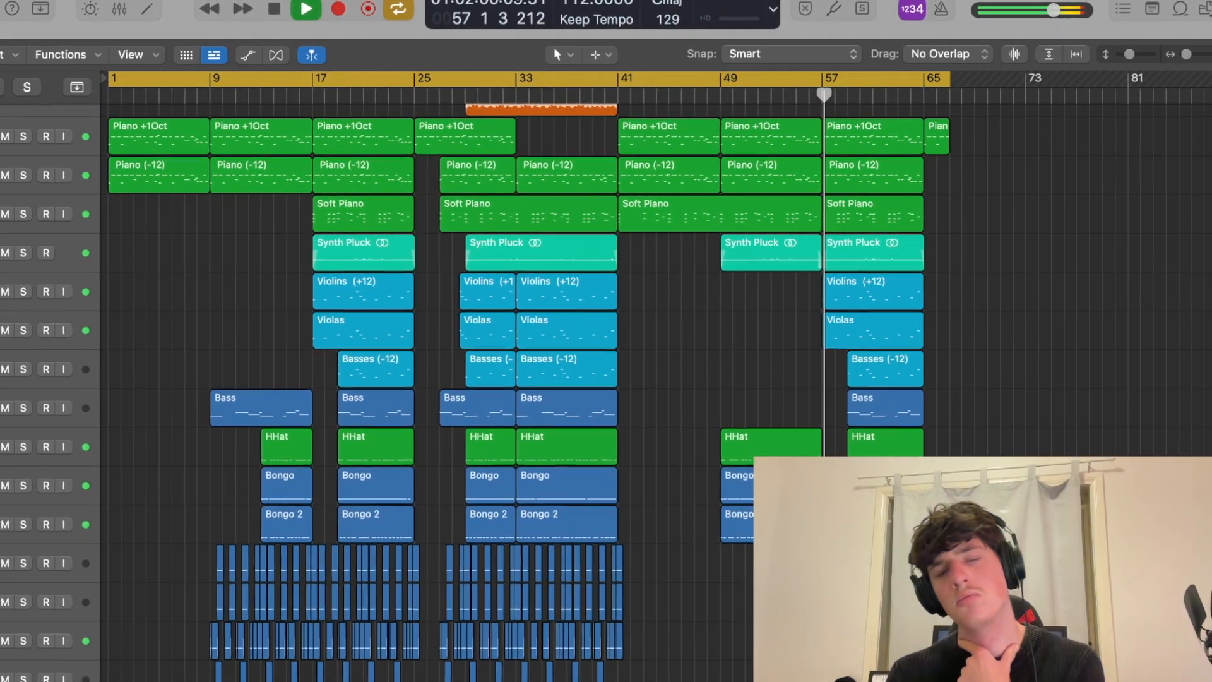
scroll(631, 378, down, 1)
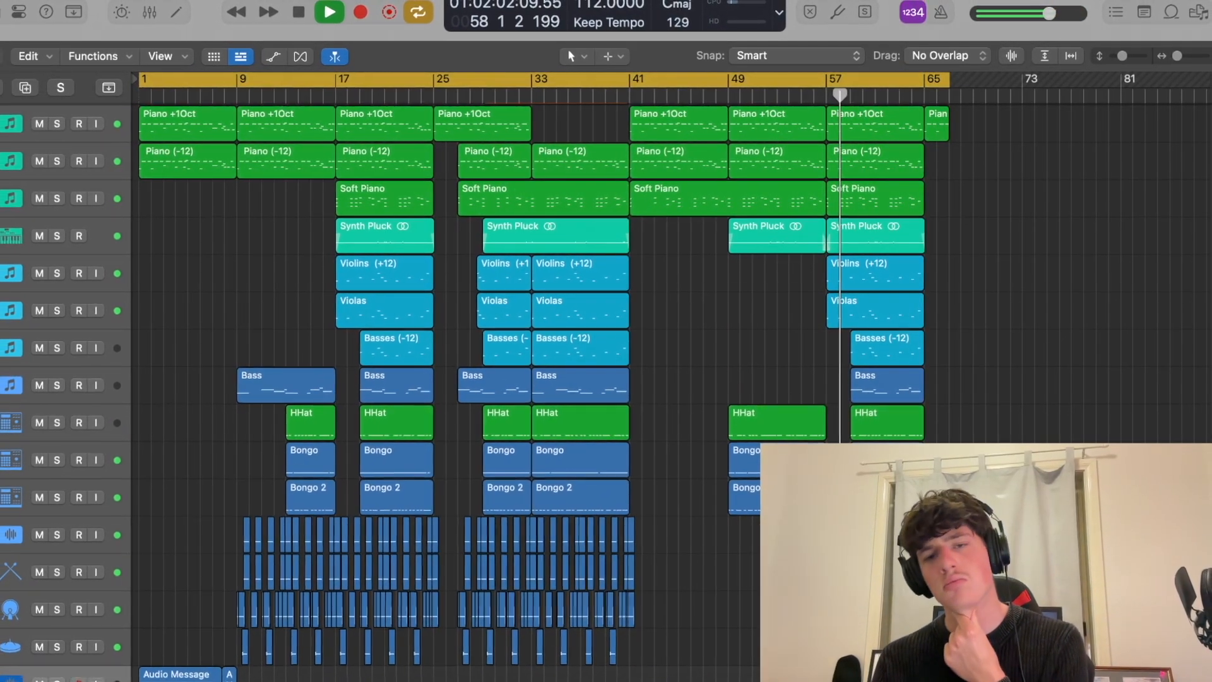